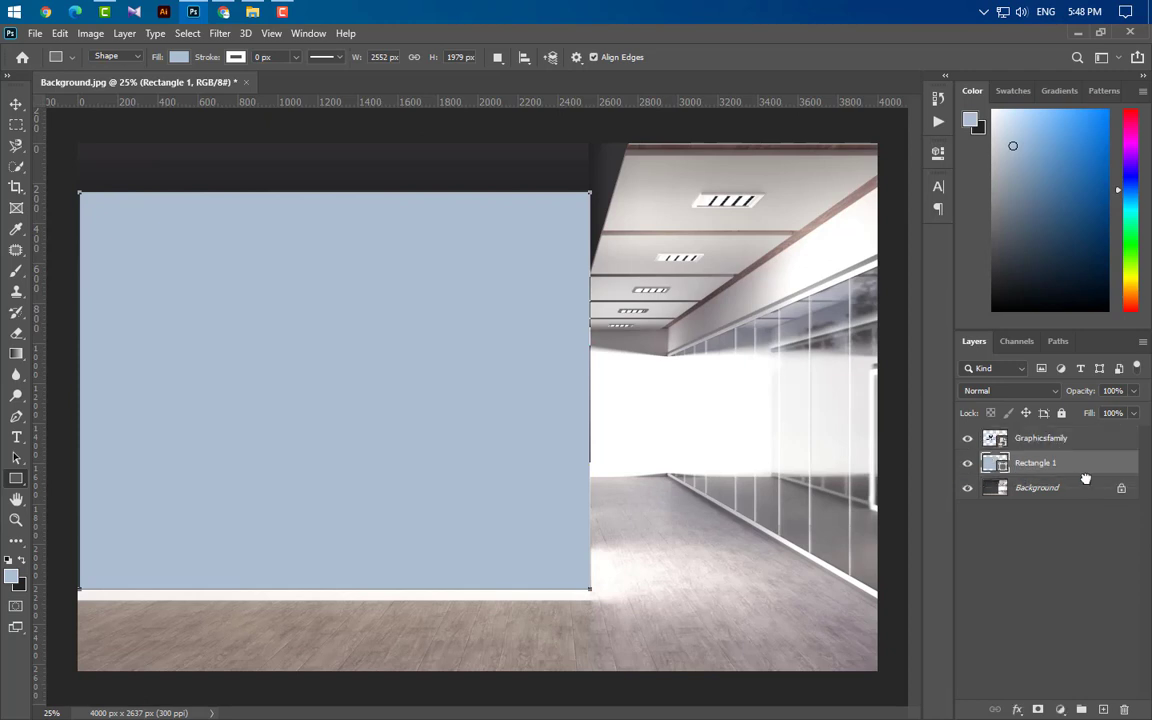
- Centre the Graphicsfamily logo horizontally and vertically within the blue rectangle's outline, and clear the selection
left_click(995, 463, "ctrl")
left_click(1040, 438)
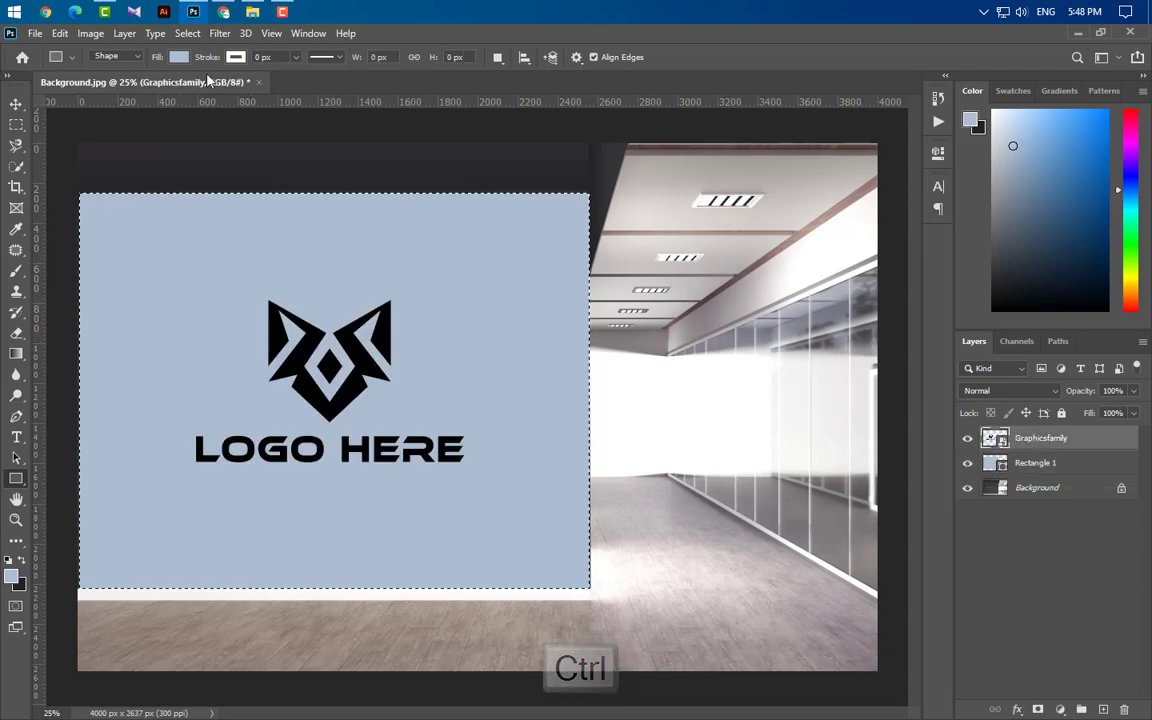
left_click(16, 104)
left_click(364, 58)
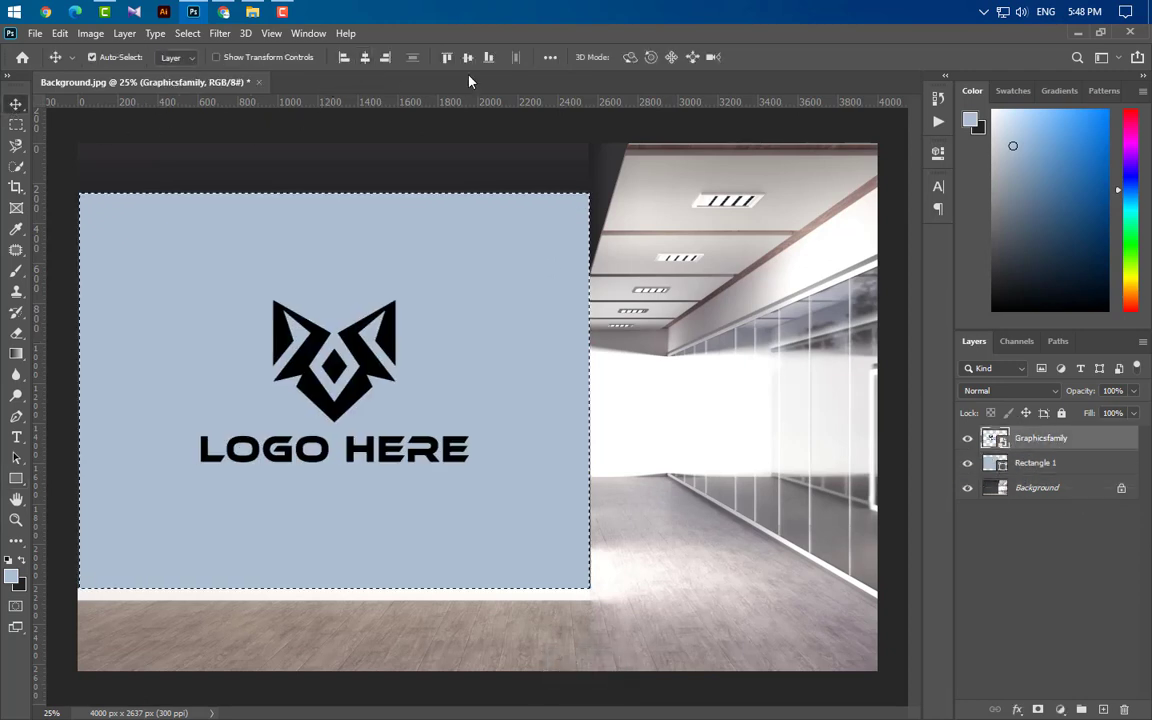
left_click(467, 57)
key("ctrl+d")
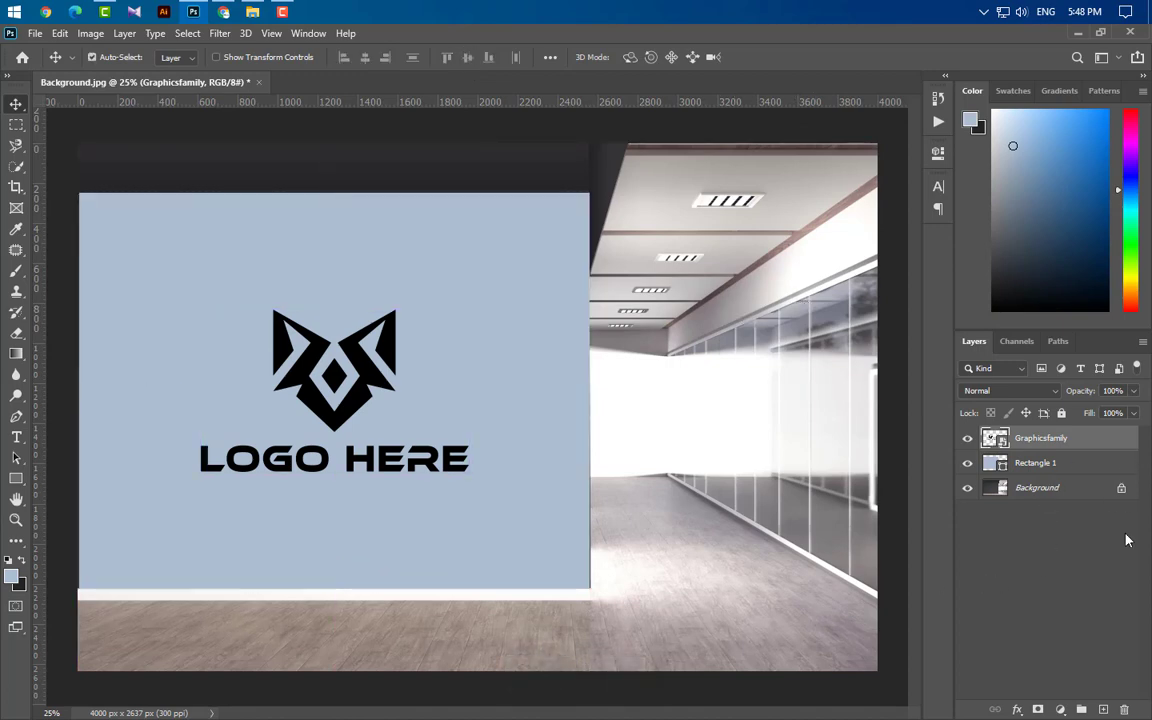
- Delete the Rectangle 1 layer and nudge the Graphicsfamily logo slightly upward on the dark wall
left_click_drag(1124, 463, 1124, 708)
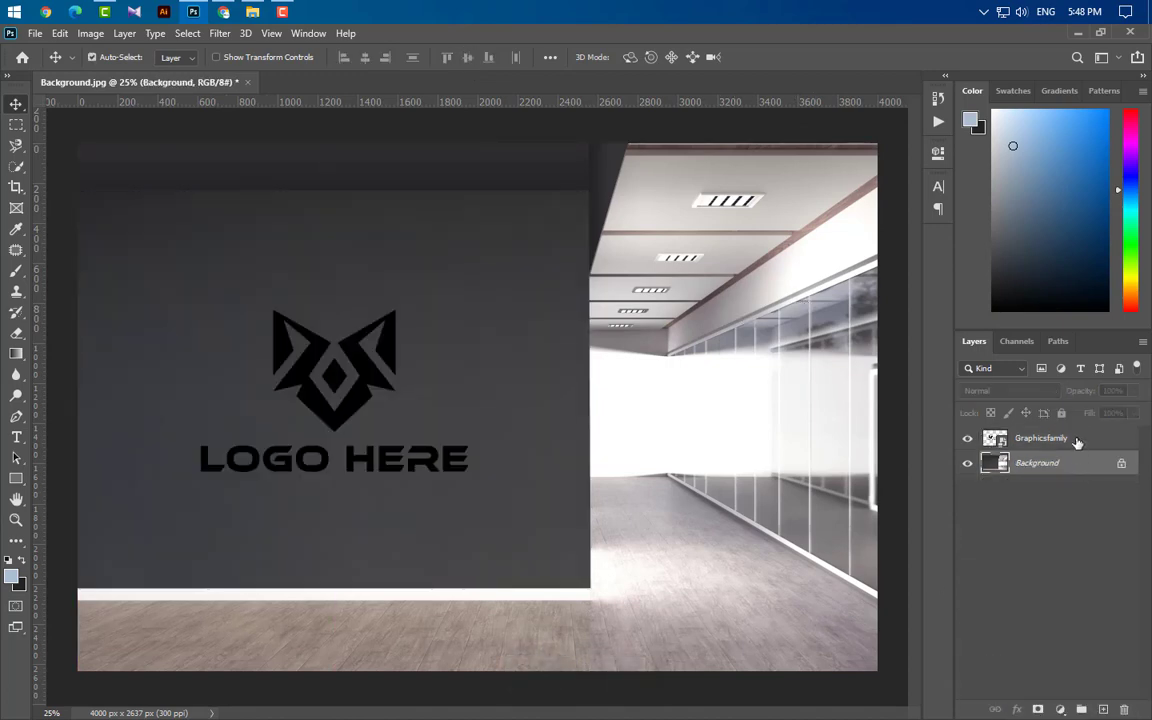
key("Up")
key("Up")
key("Up")
key("Up")
key("Up")
key("Up")
key("Up")
key("Up")
key("Up")
key("Up")
key("Up")
key("Up")
key("Up")
key("Up")
key("Up")
key("Up")
key("Up")
key("Up")
key("Up")
key("Up")
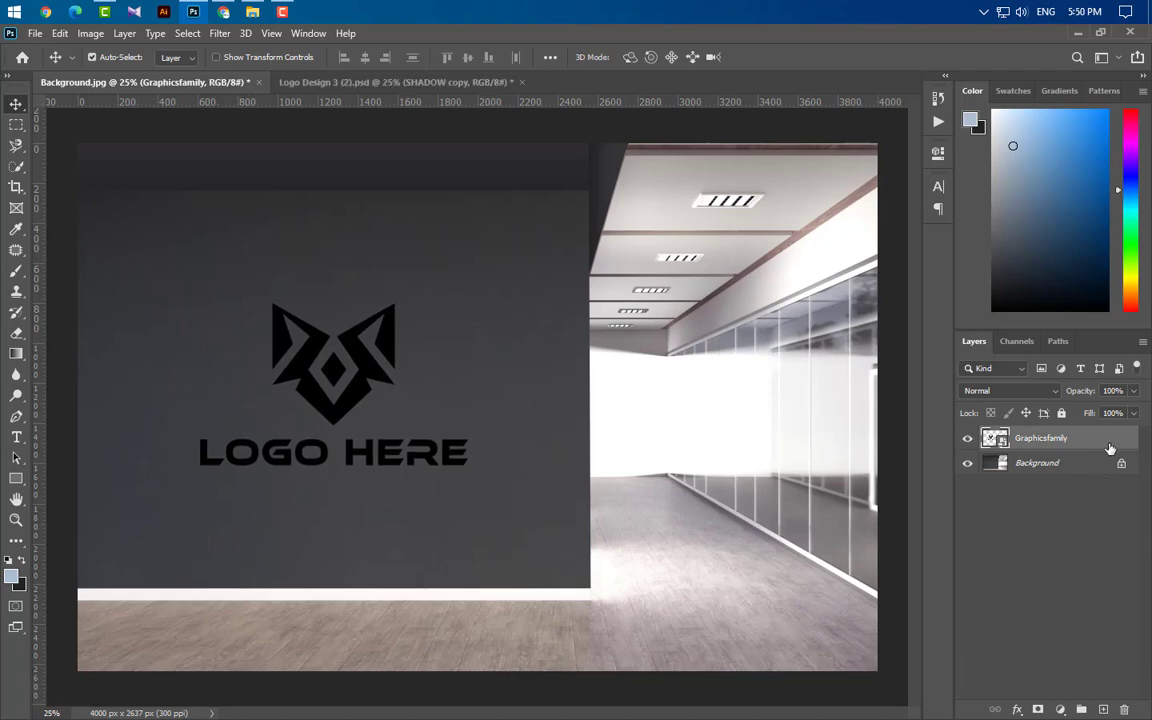
- Add a Color Overlay effect to the Graphicsfamily layer using black, 000000
double_click(1110, 448)
left_click(370, 528)
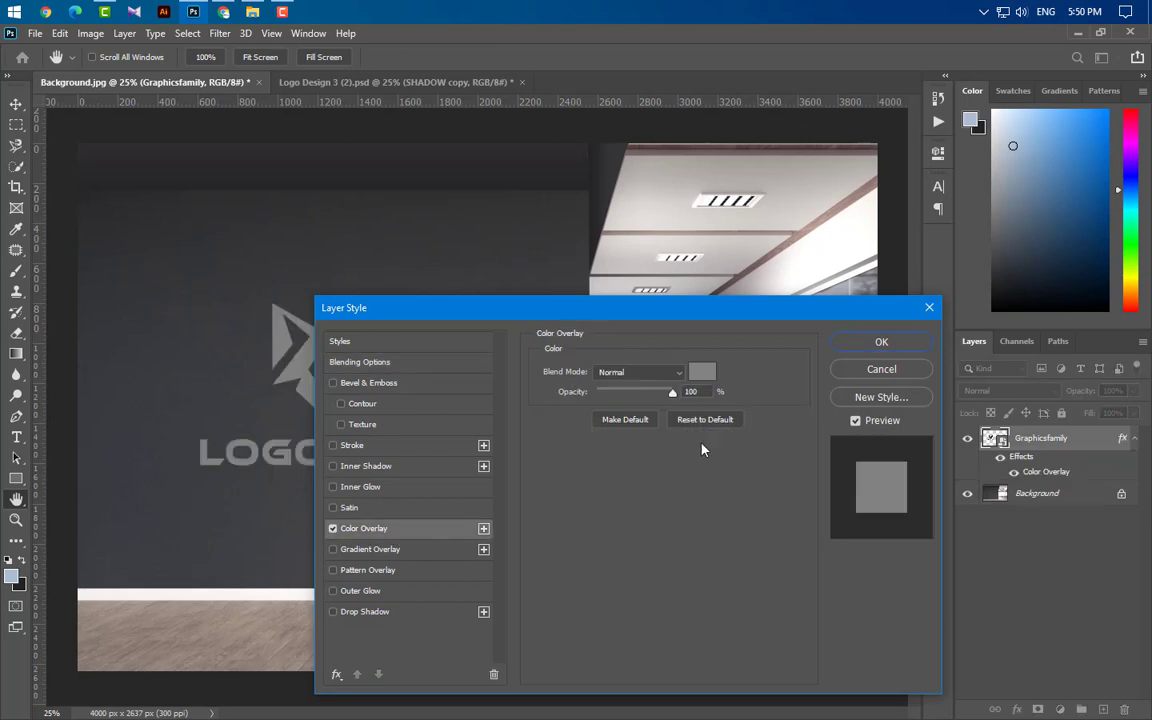
left_click(703, 372)
type("000000")
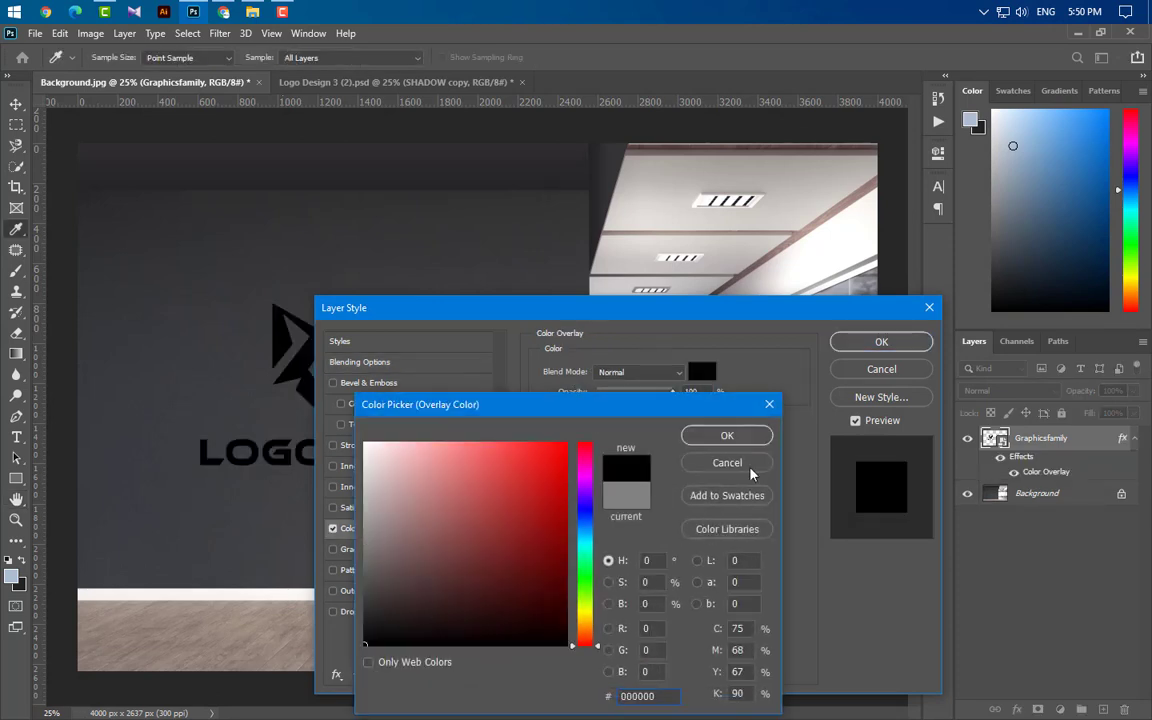
key("Return")
left_click(878, 341)
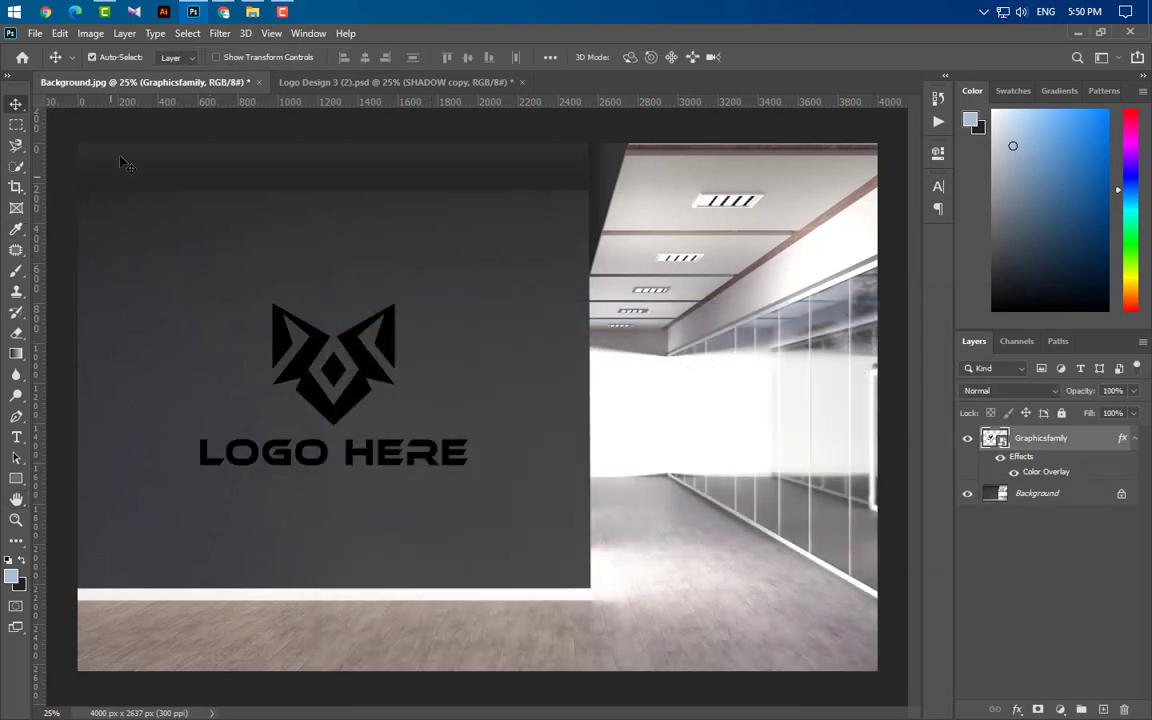
- Apply a Gaussian Blur with a 20-pixel radius to the Graphicsfamily layer
left_click(217, 34)
mouse_move(391, 215)
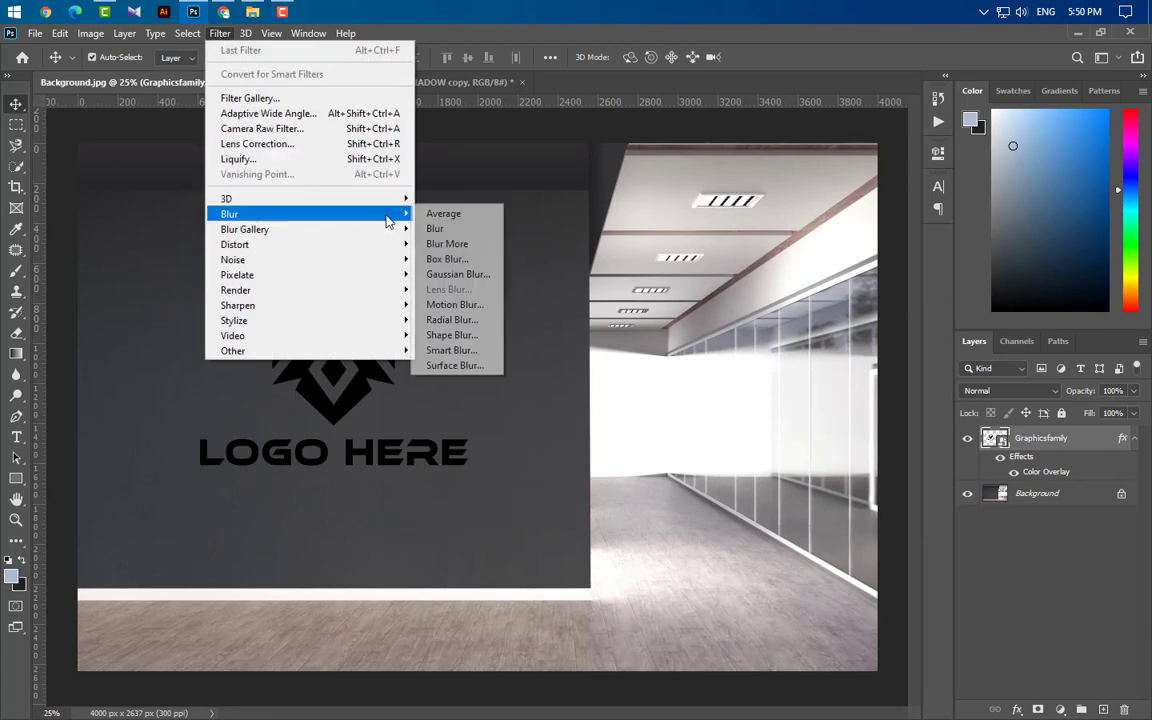
left_click(462, 274)
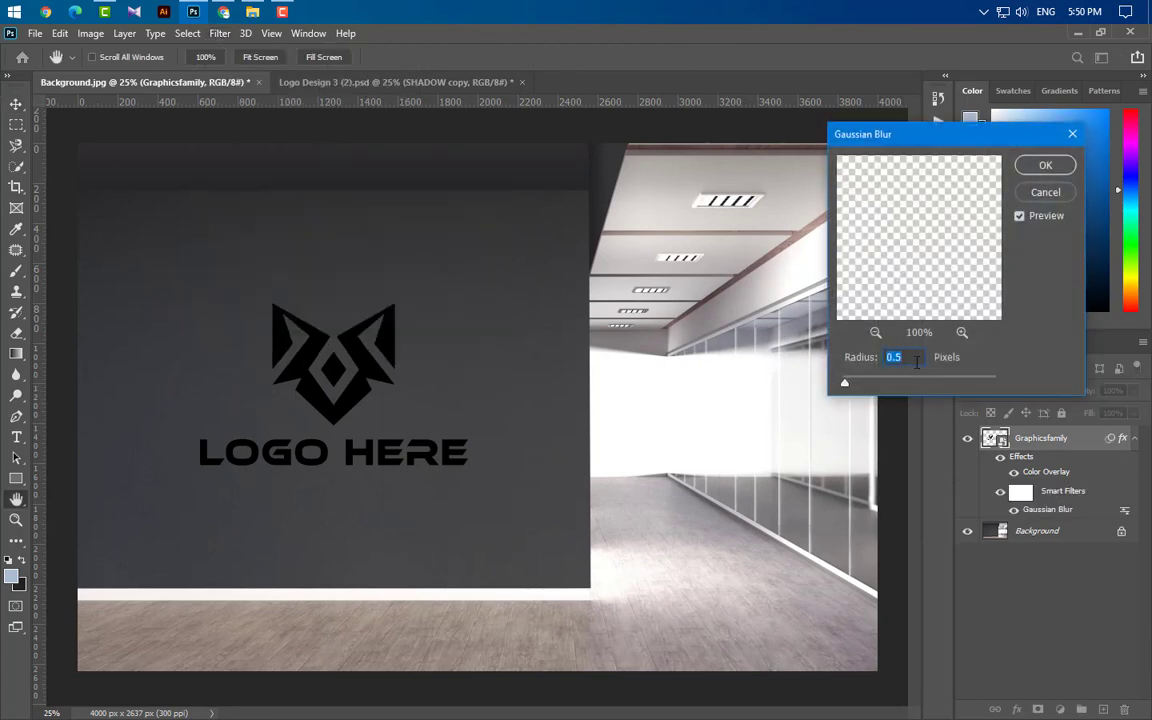
left_click_drag(857, 376, 908, 383)
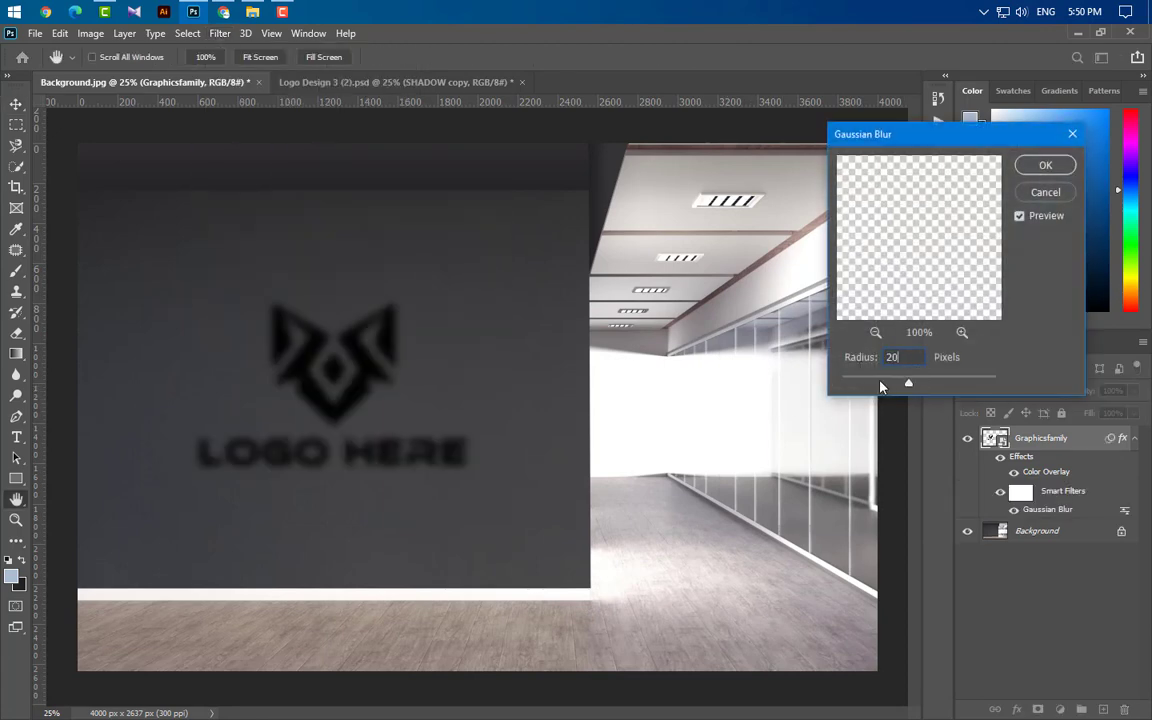
left_click(1035, 168)
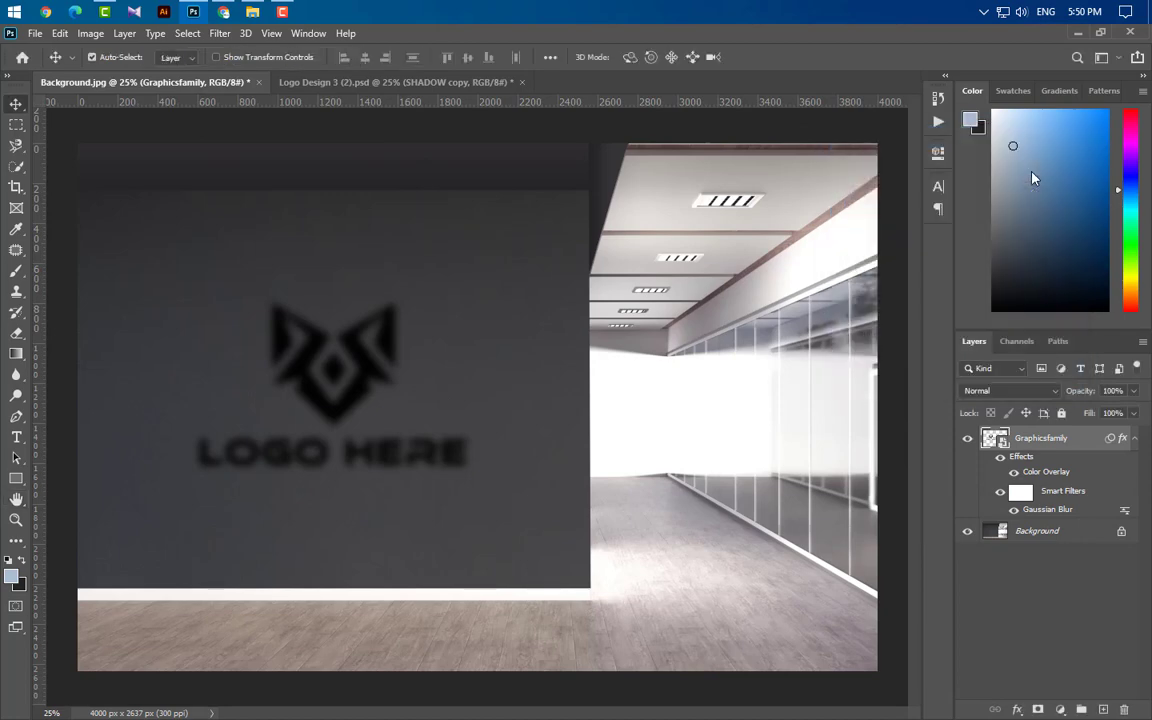
- Apply a Motion Blur to the Graphicsfamily layer with a 90° angle and a distance of 200 pixels
left_click(222, 35)
mouse_move(300, 214)
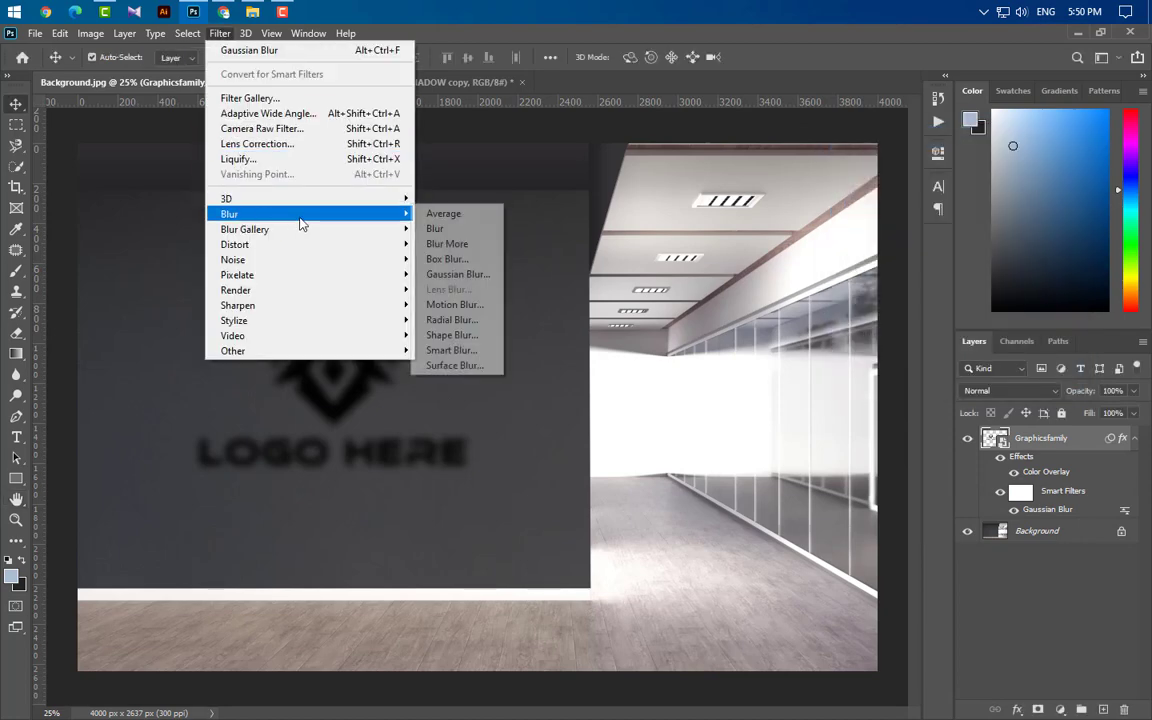
left_click(455, 306)
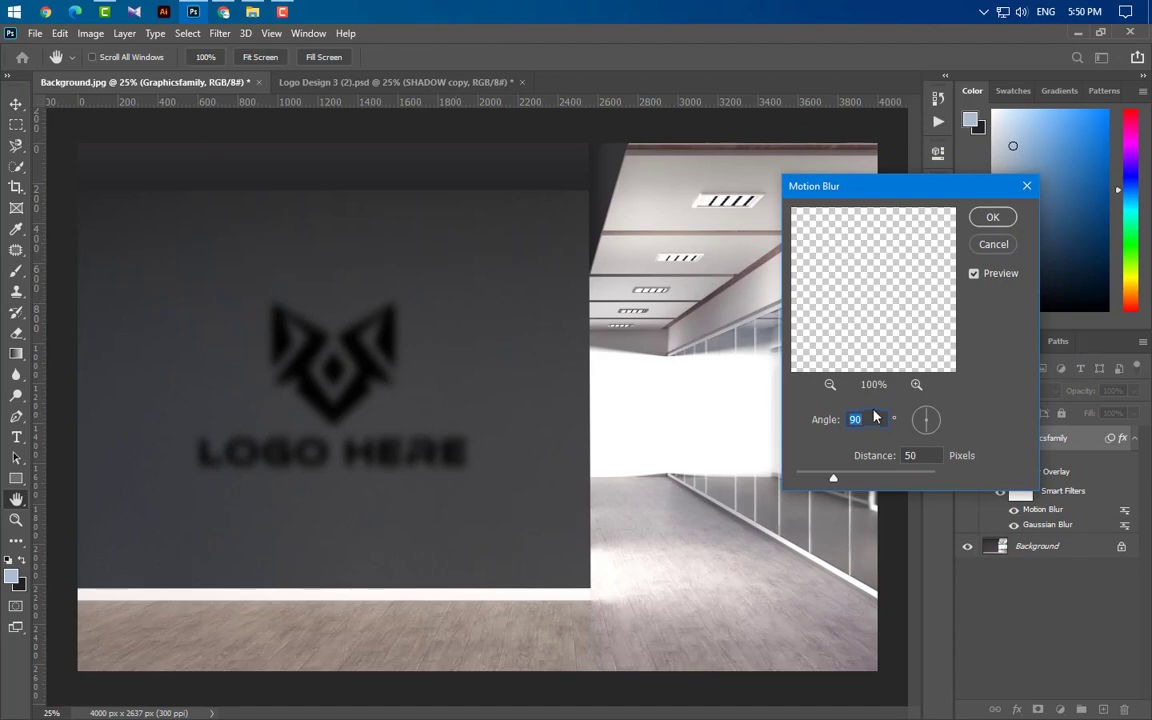
left_click(929, 455)
type("200")
key("Tab")
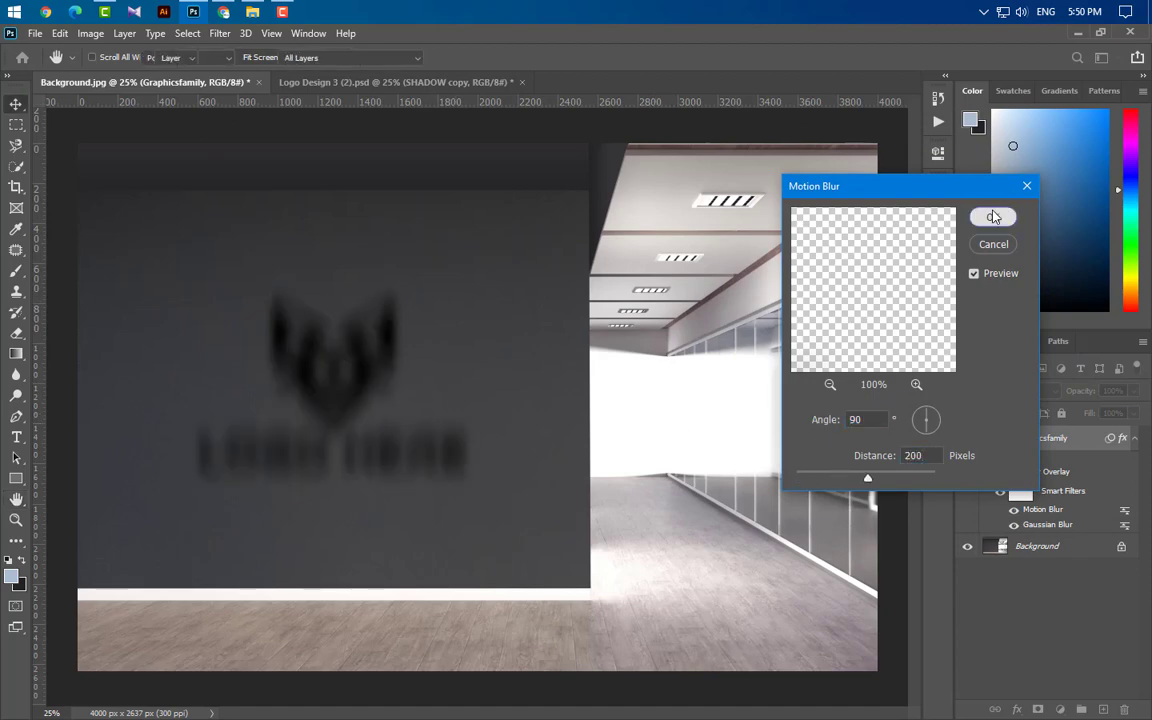
left_click(992, 217)
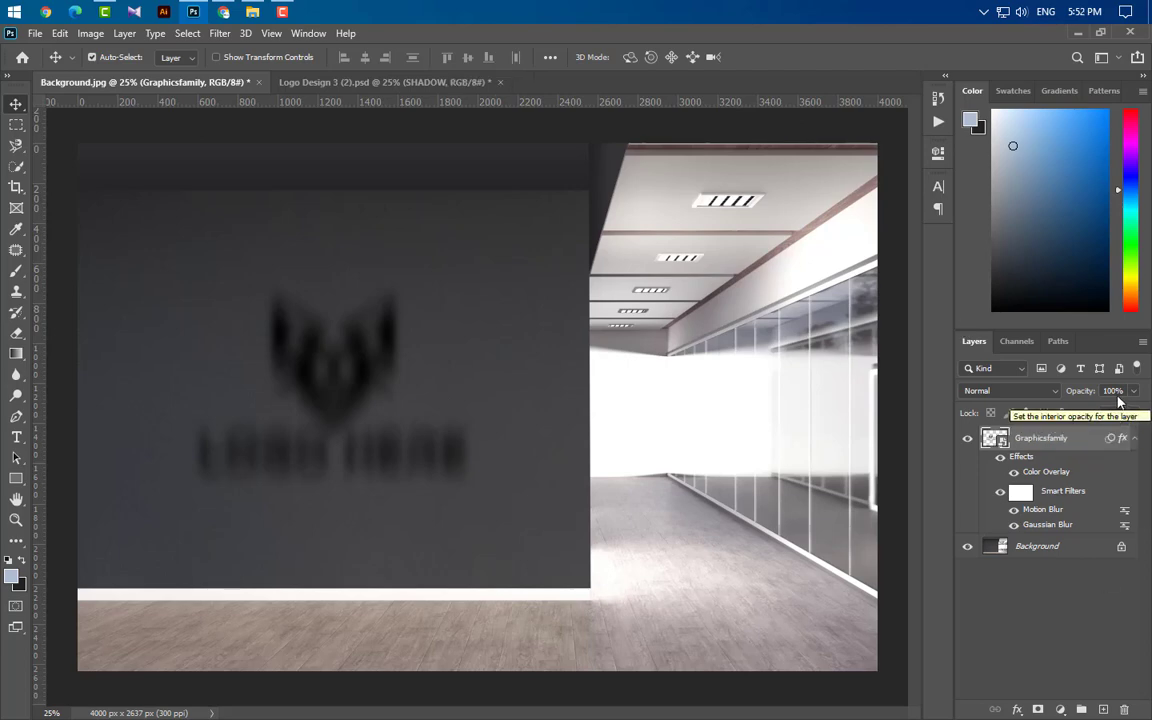
- Set the Graphicsfamily layer's opacity to 50%
left_click(1066, 392)
type("50")
key("Return")
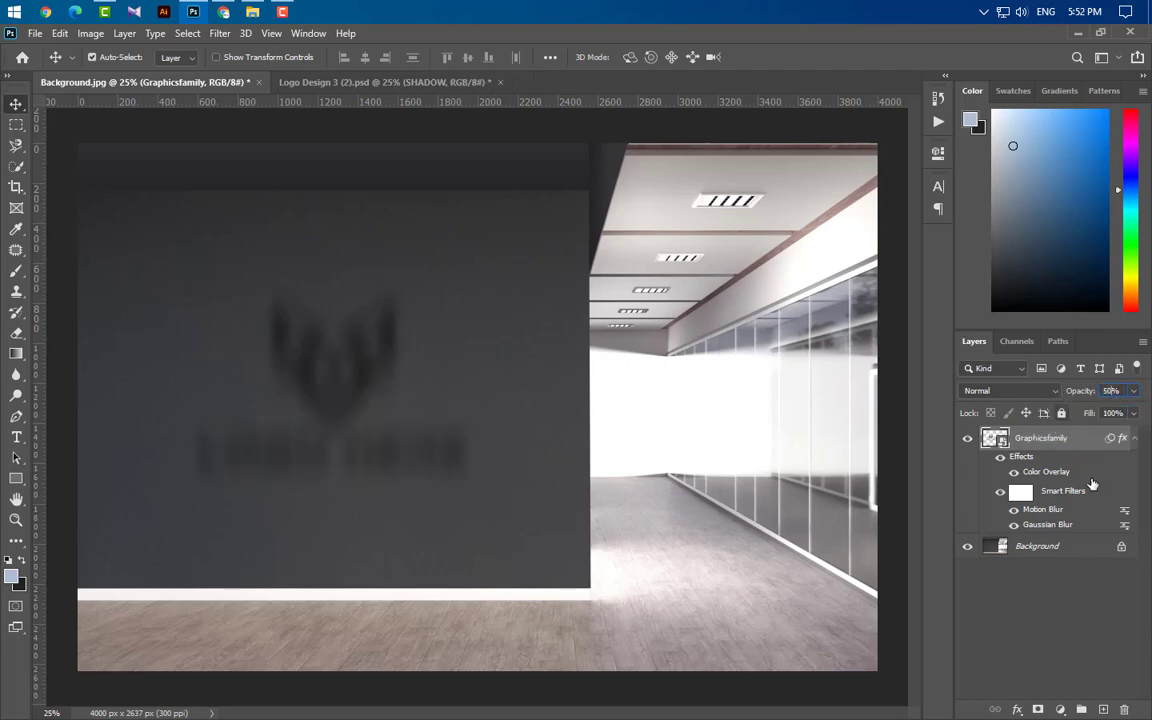
- Duplicate the blurred Graphicsfamily layer and set the duplicate's Motion Blur distance to 50 pixels
left_click_drag(1093, 484, 1101, 711)
double_click(1043, 510)
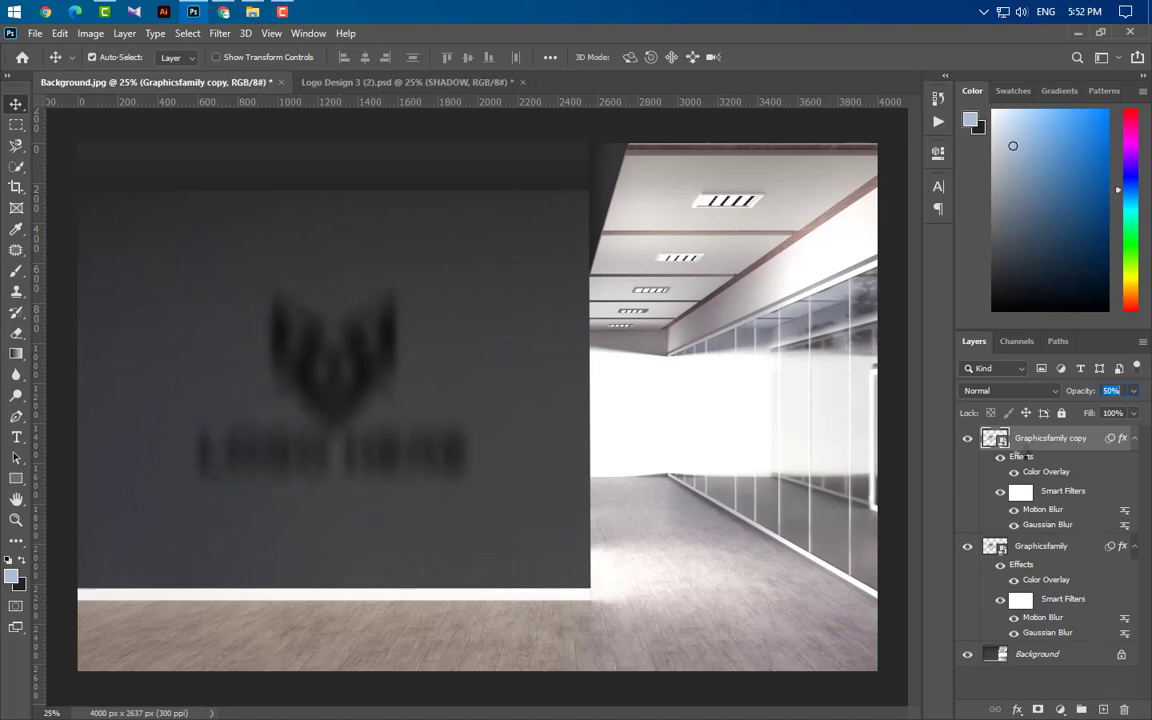
left_click(927, 454)
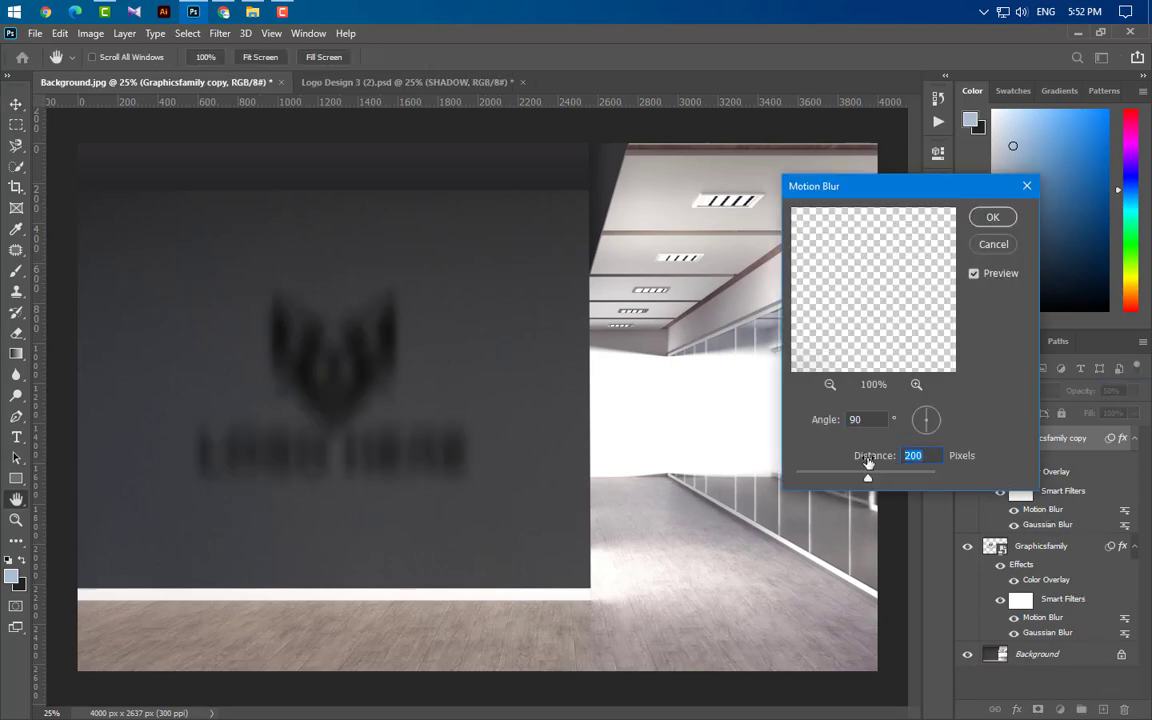
left_click_drag(868, 458, 781, 418)
left_click(993, 217)
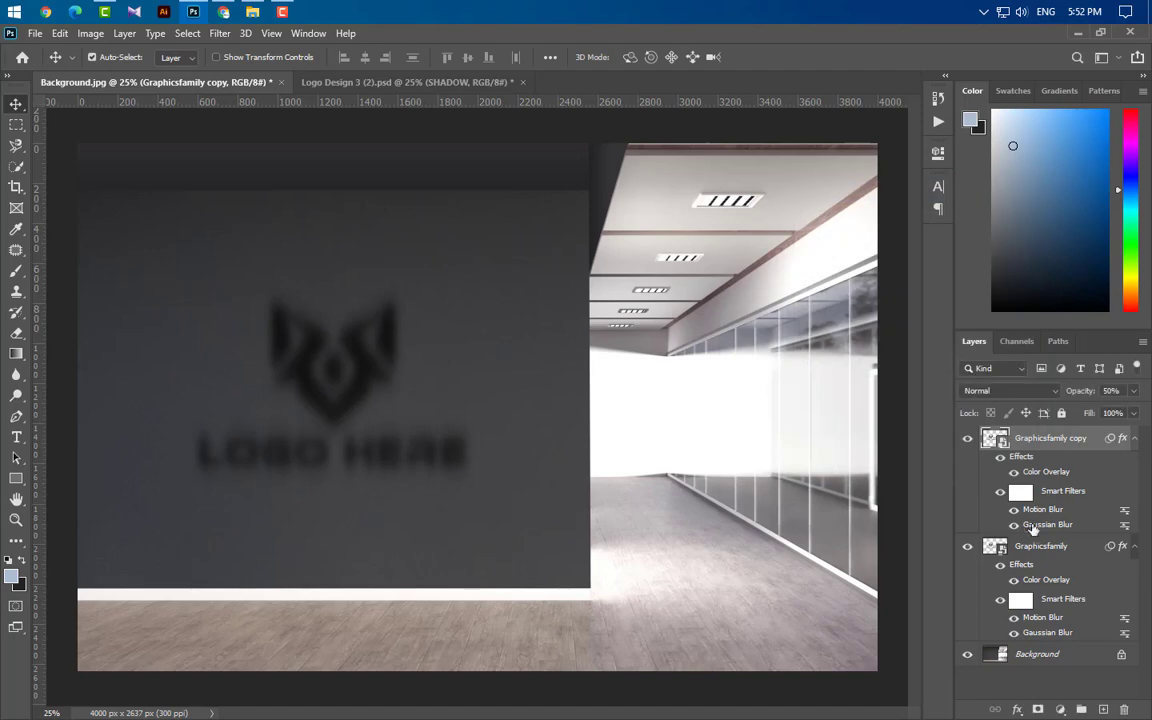
- Set the duplicated logo layer's Gaussian Blur radius to 8 pixels and its opacity to 35%
double_click(1040, 525)
left_click(589, 306)
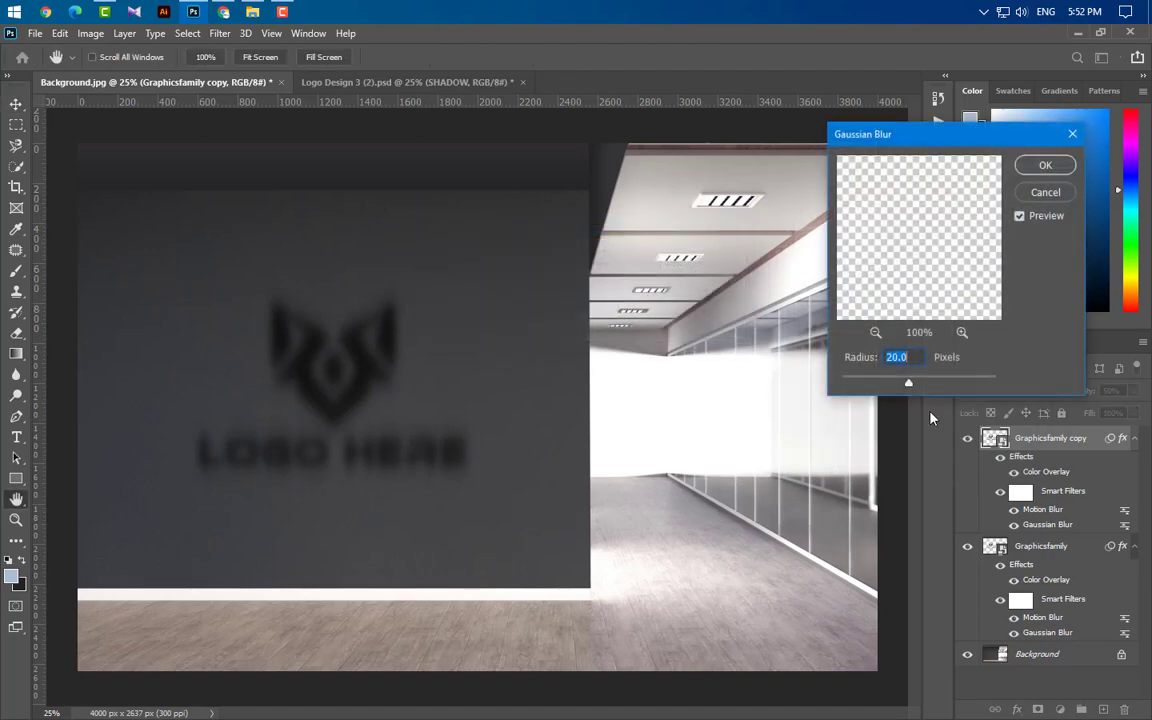
type("8")
left_click(1050, 170)
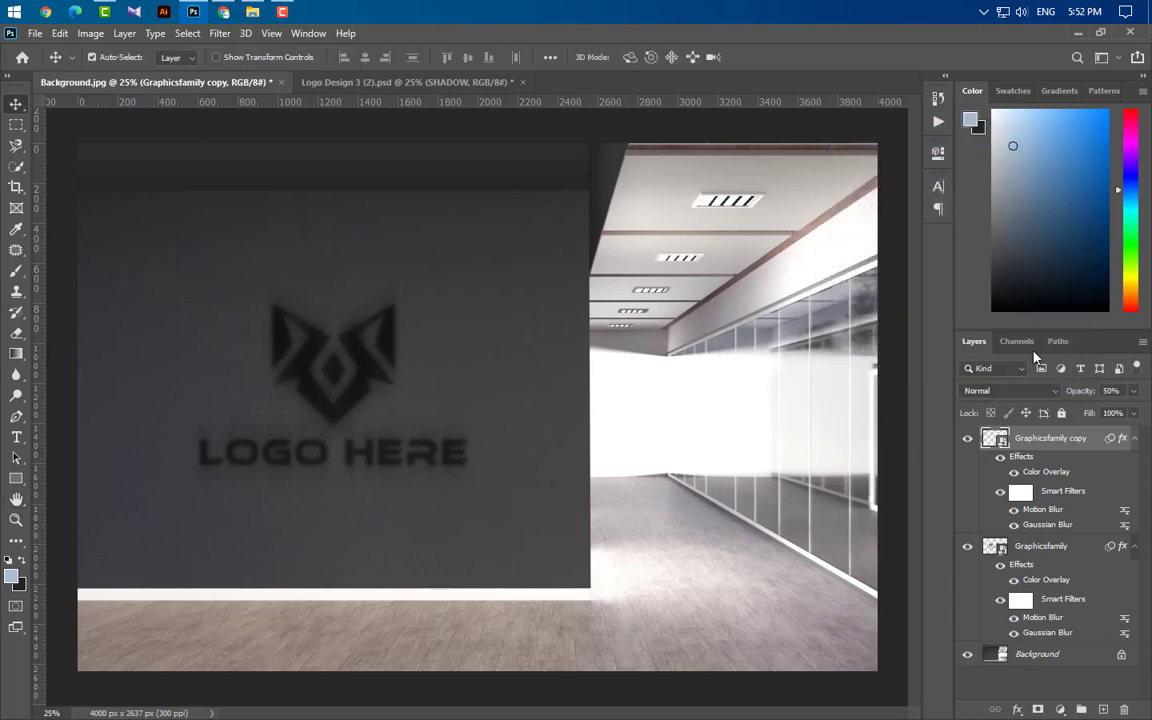
type("35")
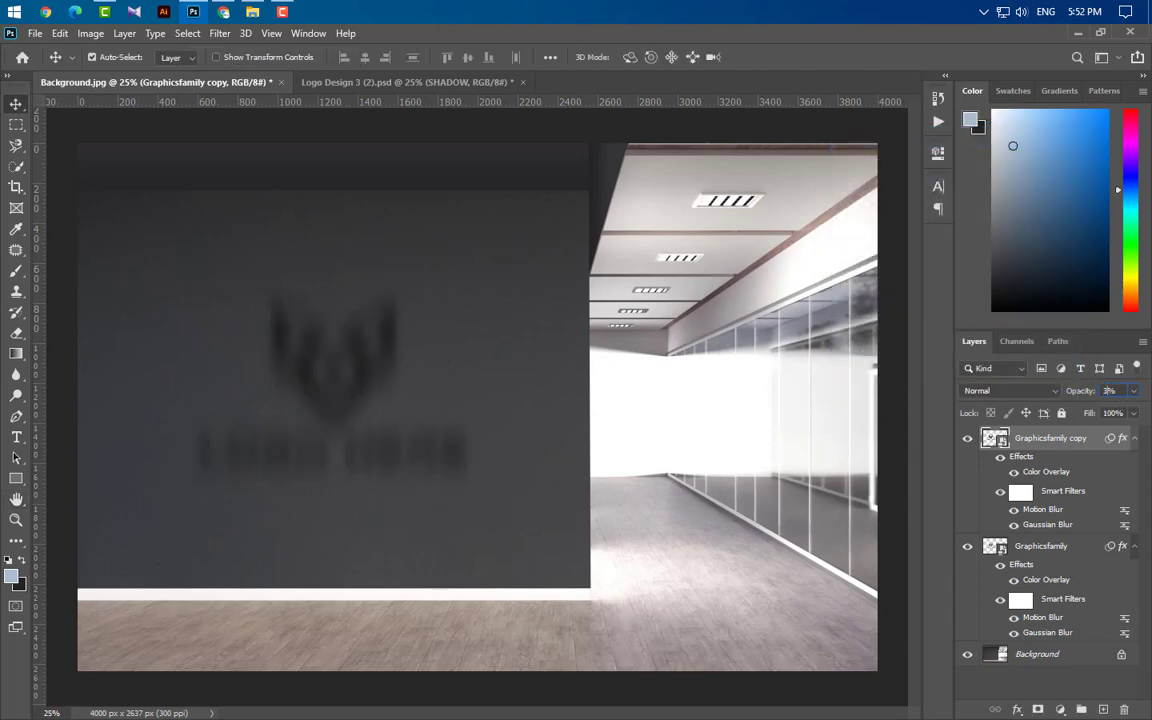
- Duplicate the Graphicsfamily copy layer, and group the Graphicsfamily copy and Graphicsfamily layers beneath the new duplicate
left_click_drag(1058, 447, 1104, 711)
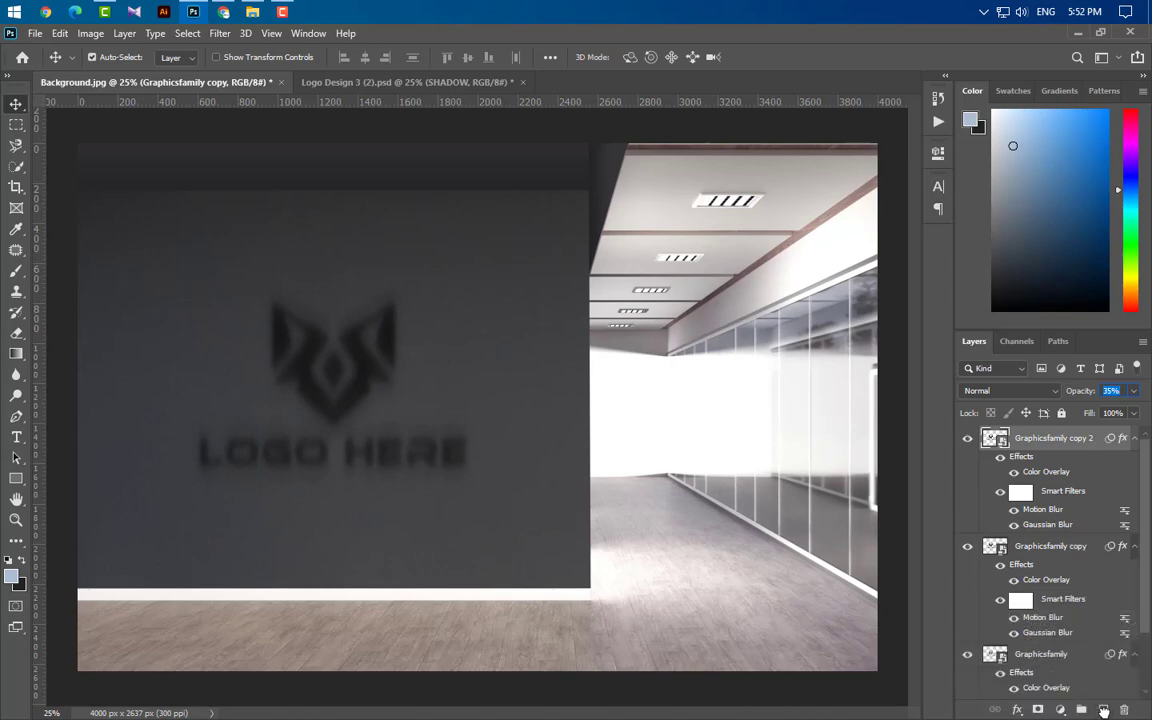
left_click(1134, 546)
left_click(1134, 571)
left_click(1088, 546)
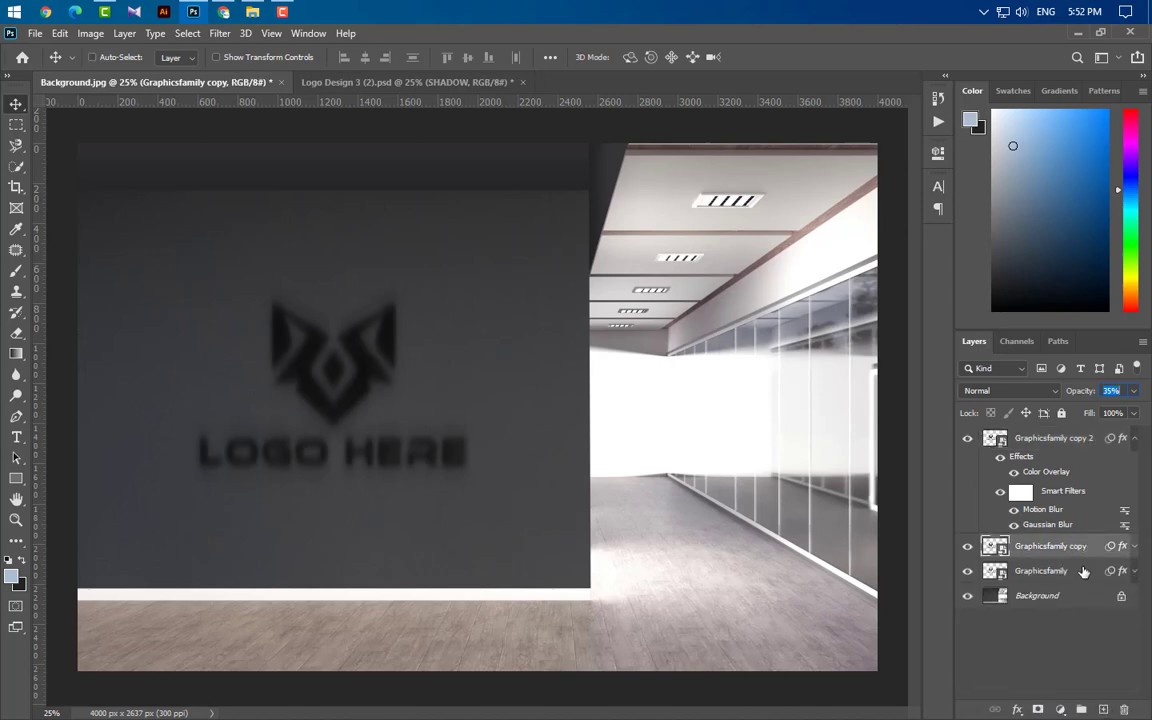
left_click(1088, 571, "shift")
left_click(1082, 709)
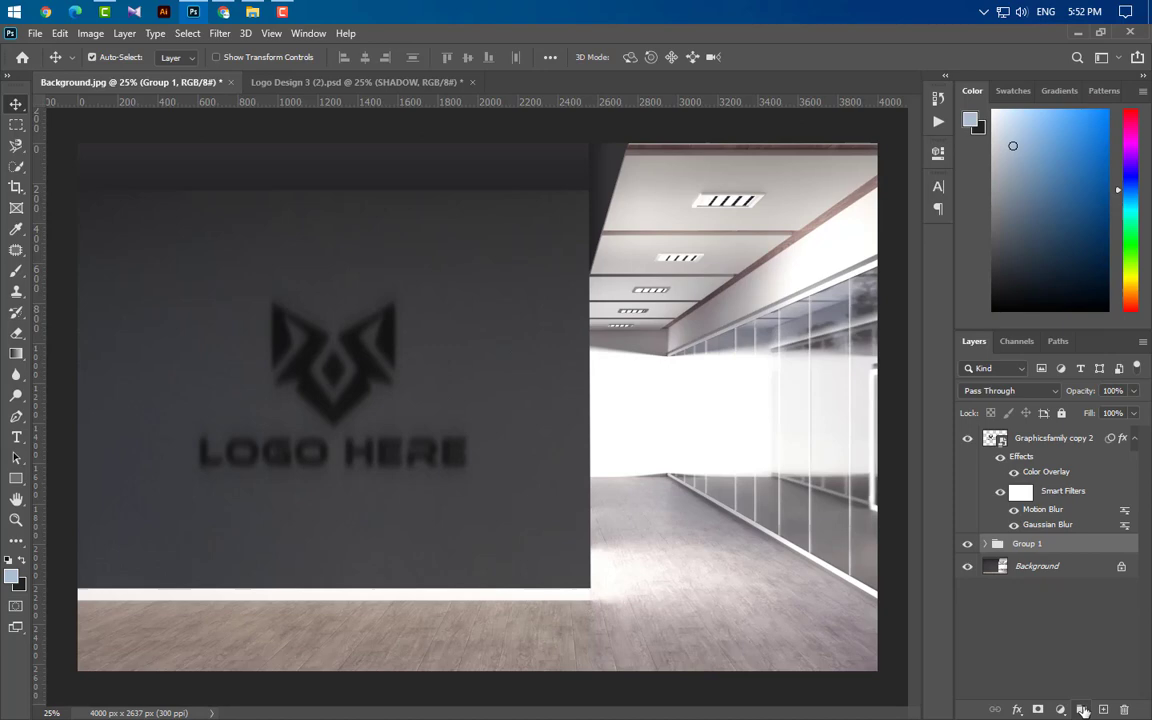
- Set the Graphicsfamily copy 2 layer to 100% opacity, Multiply blend mode and 20% fill
left_click(1081, 441)
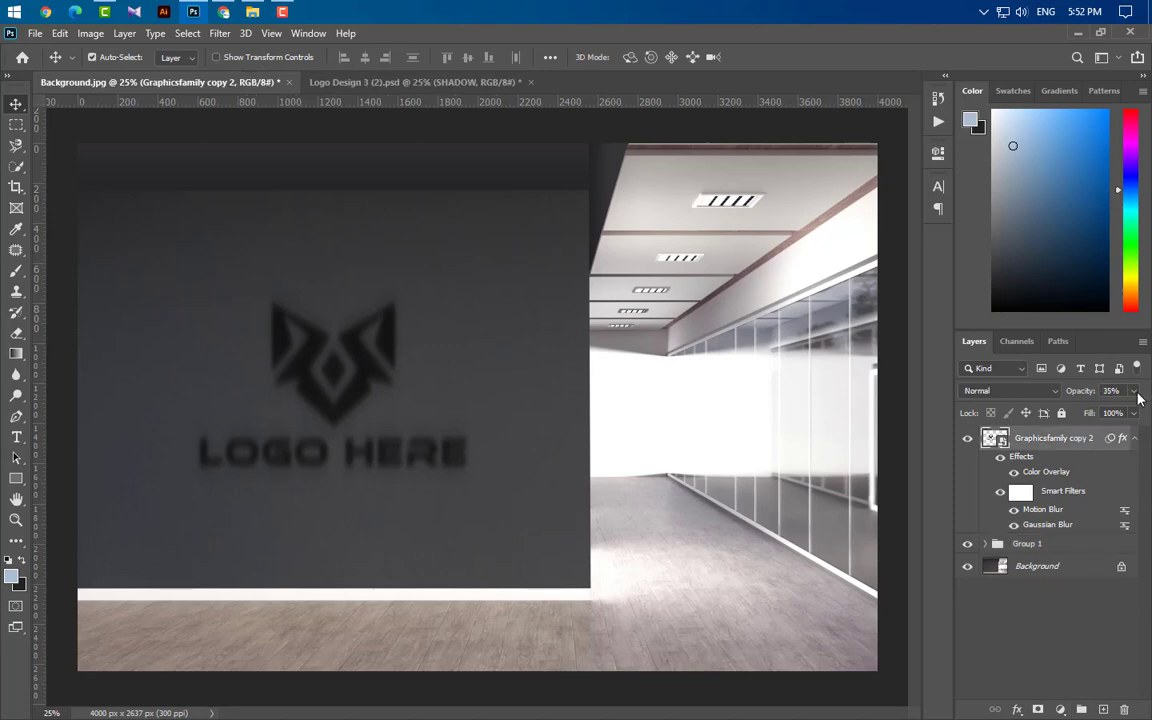
left_click_drag(1093, 410, 1143, 408)
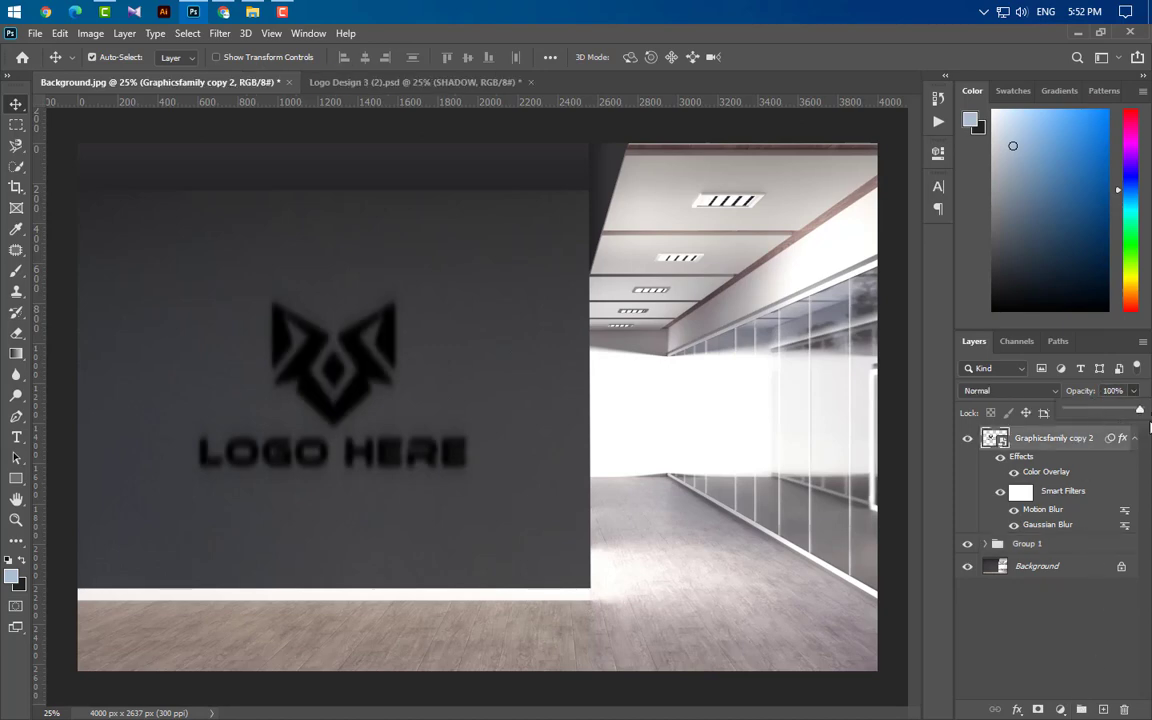
left_click(1001, 393)
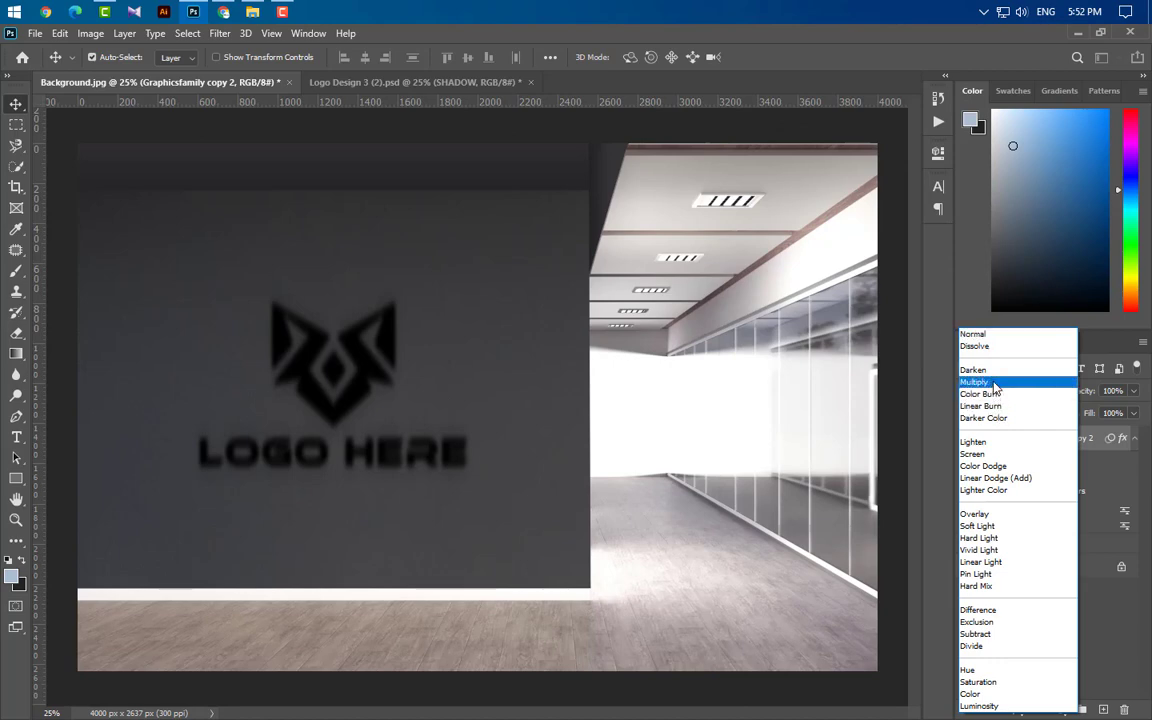
left_click(990, 382)
left_click(1116, 414)
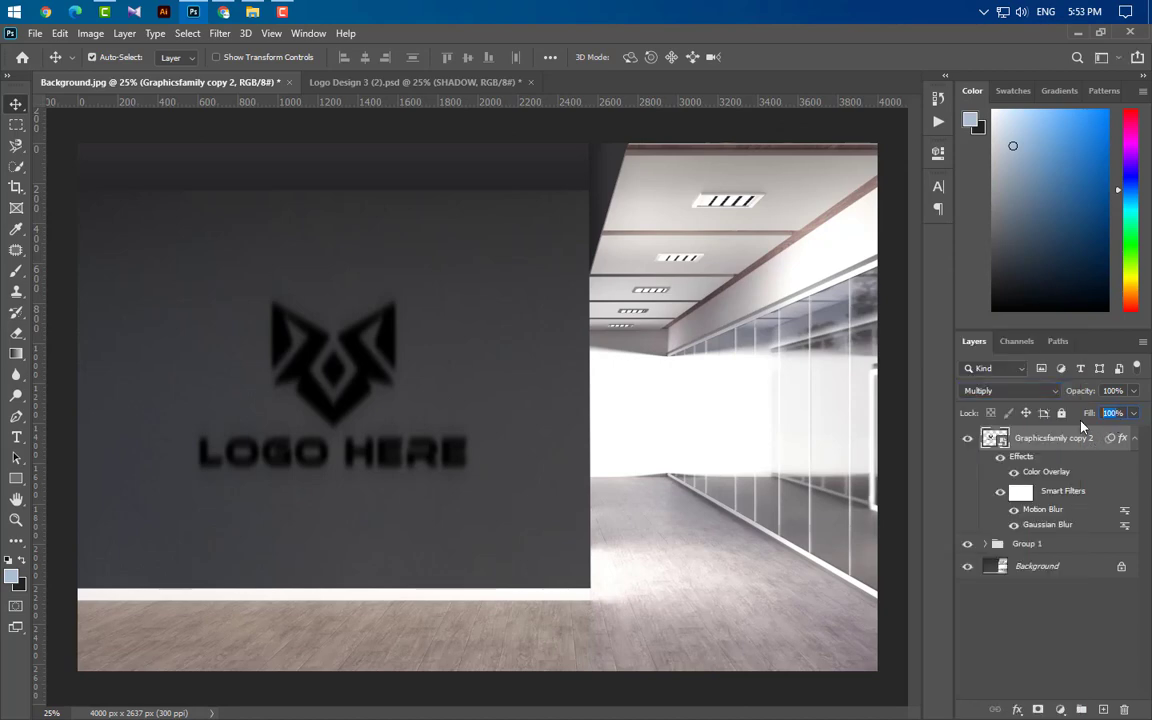
type("20")
key("Return")
- Set the Graphicsfamily copy 2 layer's Motion Blur to a -30° angle and a distance of 20 pixels
double_click(1041, 511)
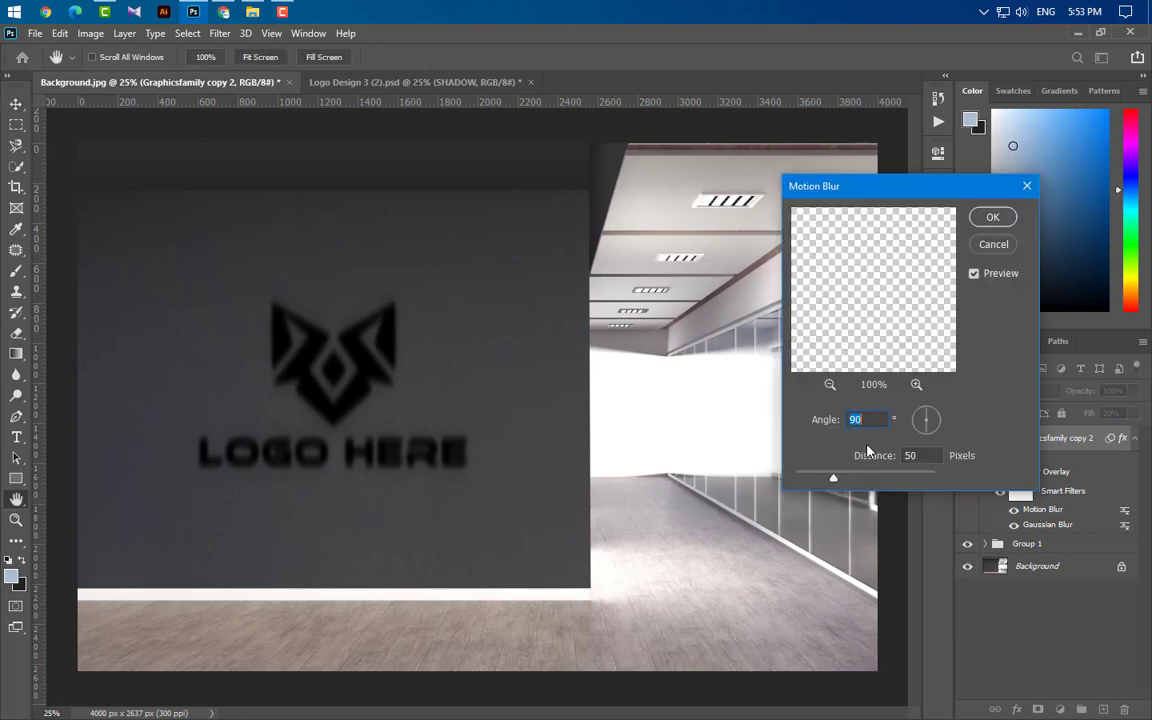
type("-3020")
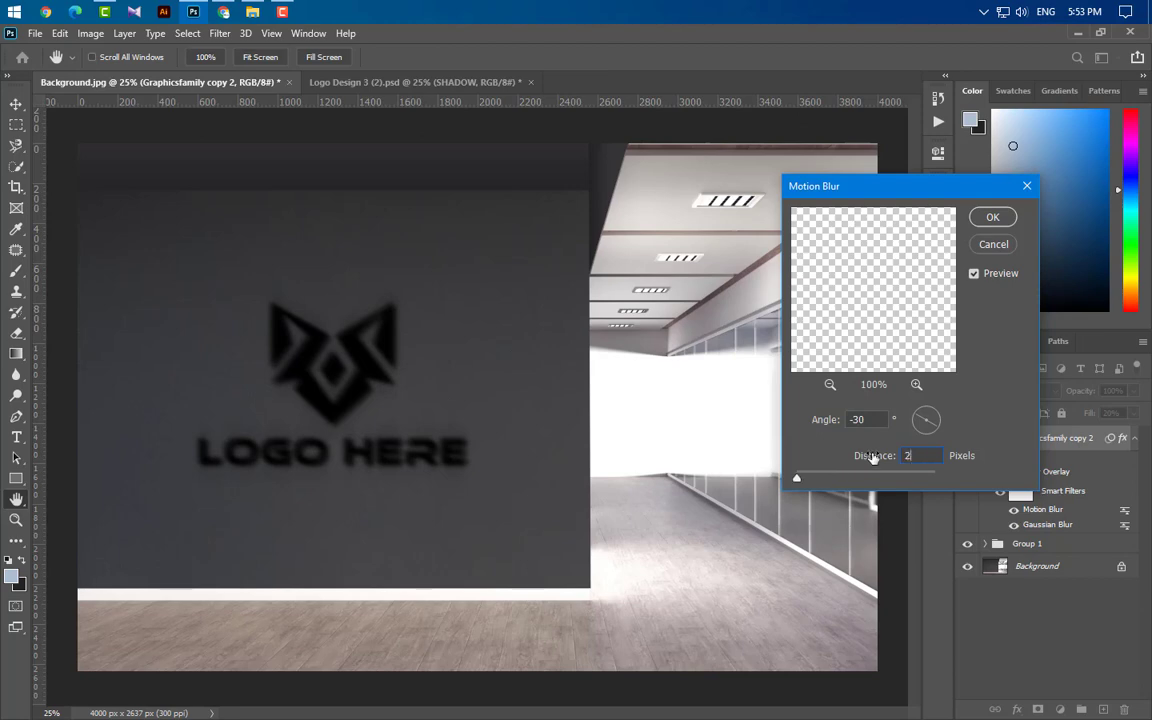
left_click(992, 217)
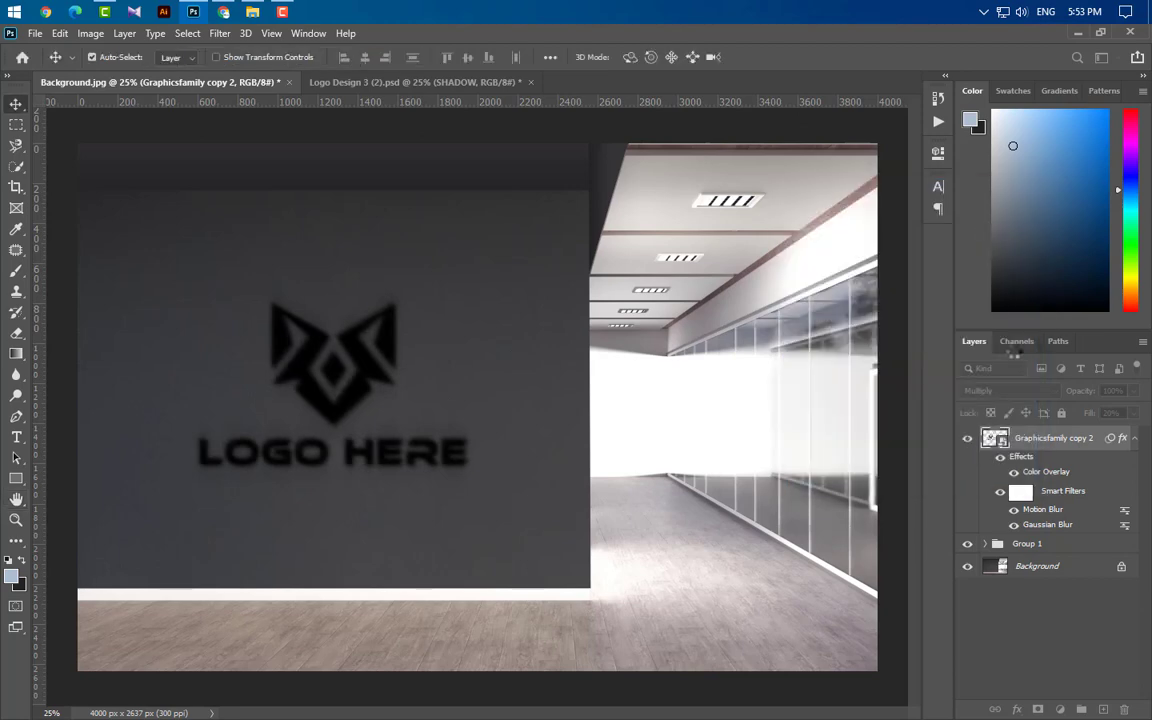
- Set the Graphicsfamily copy 2 layer's Gaussian Blur radius to 3 pixels and delete its Color Overlay effect
double_click(1042, 525)
left_click(616, 309)
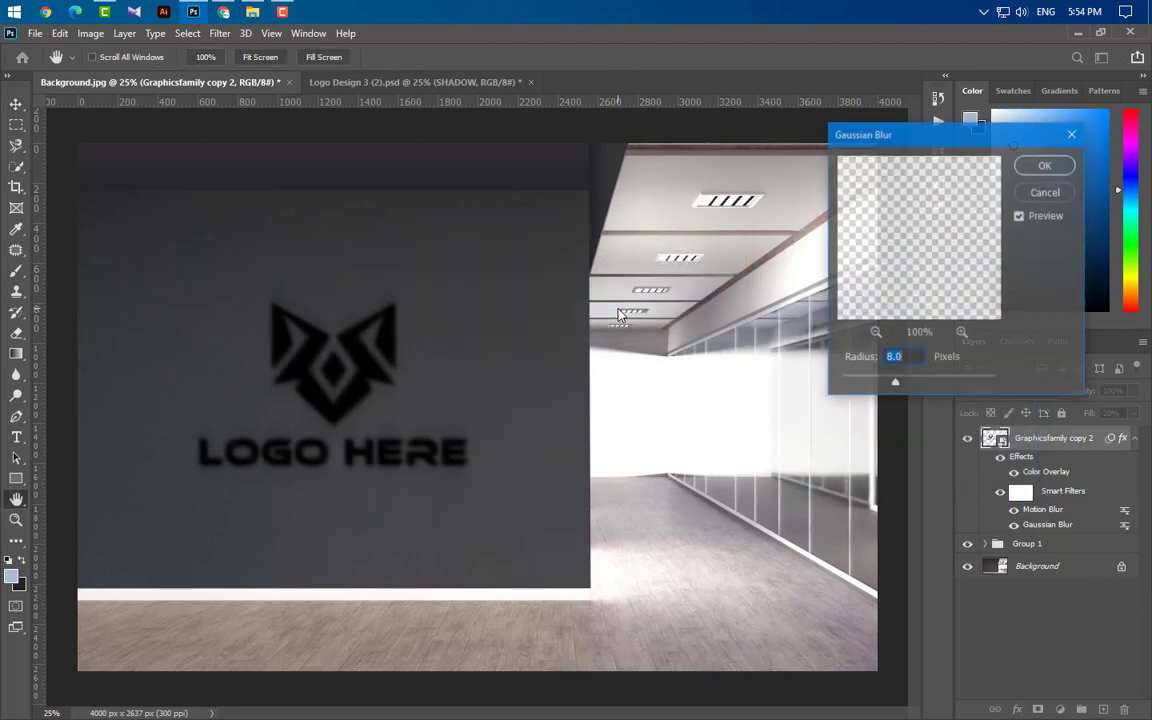
type("3")
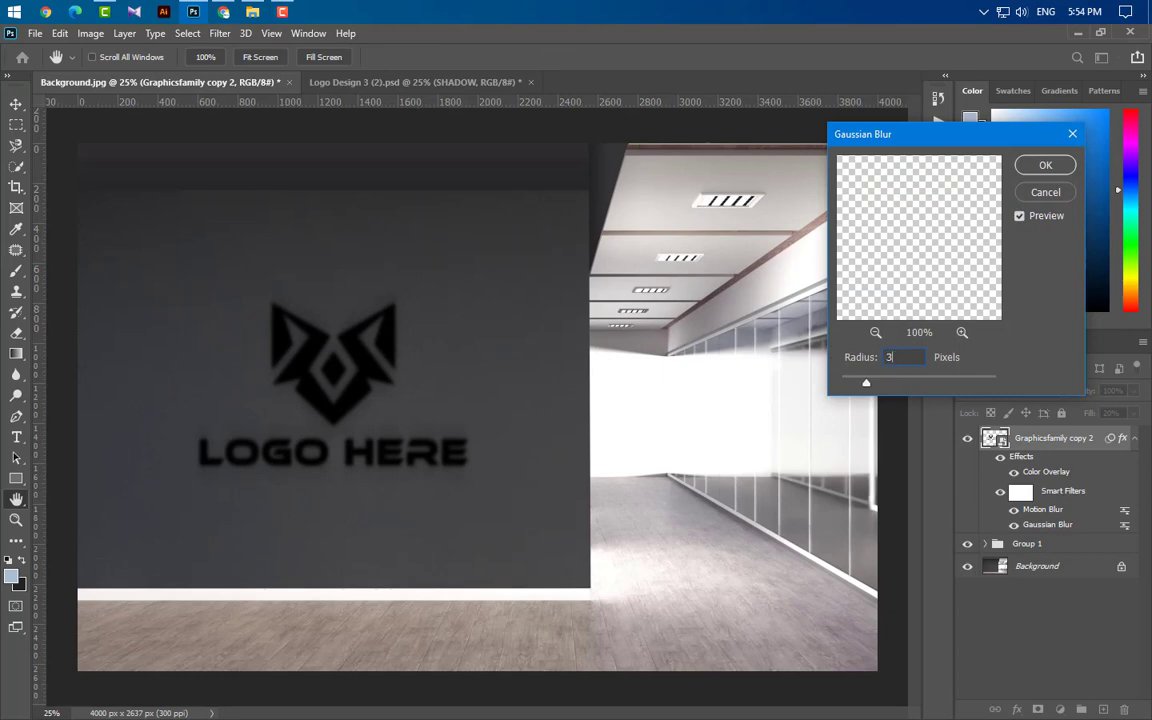
left_click(1041, 168)
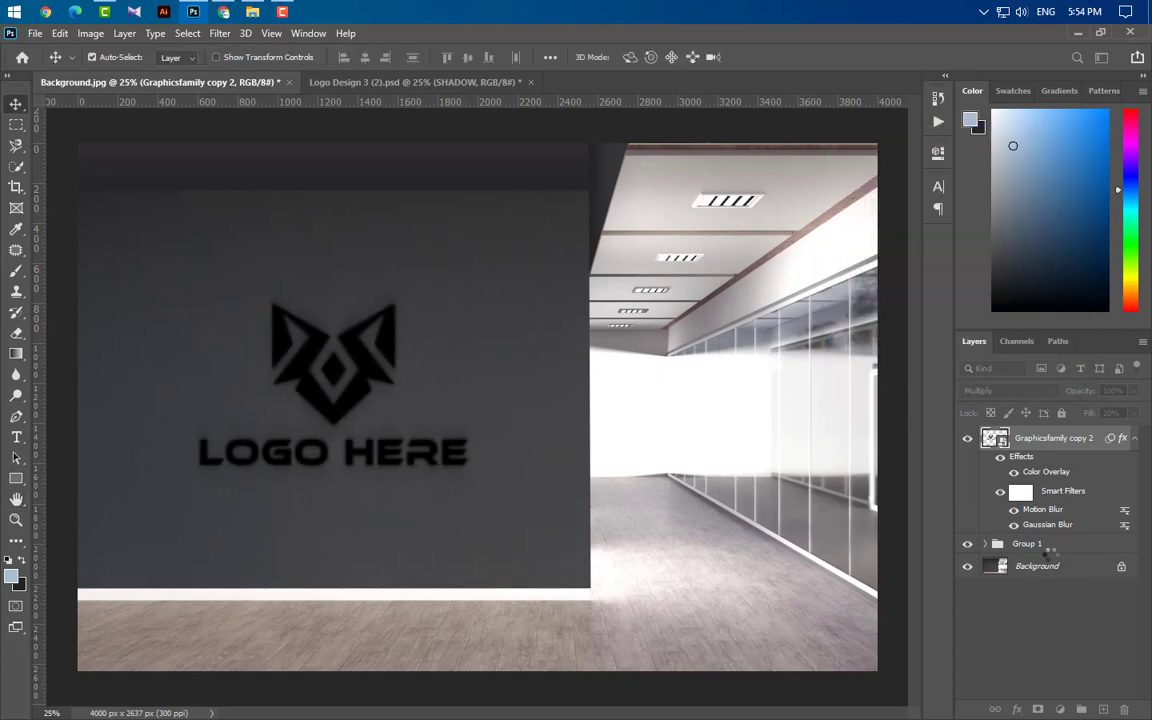
left_click_drag(1053, 475, 1124, 711)
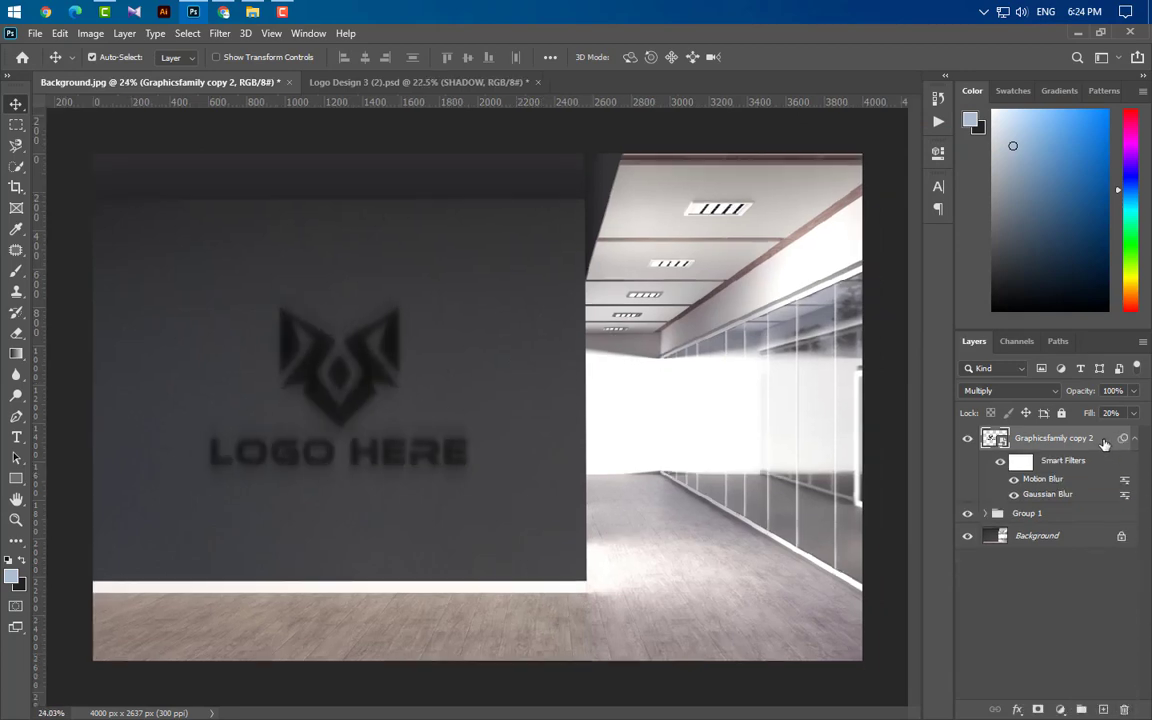
- Duplicate the Graphicsfamily copy 2 layer at 80% opacity, and make another duplicate of that copy above it
left_click_drag(1053, 440, 1105, 710)
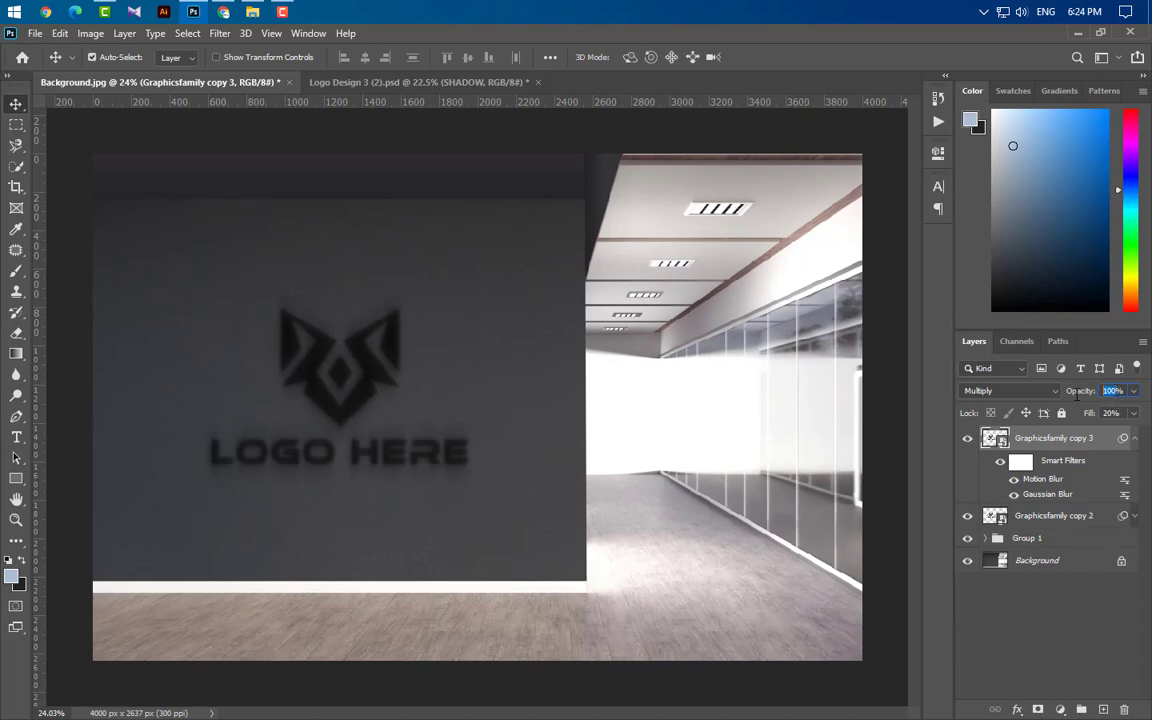
type("8")
left_click_drag(1000, 438, 1104, 708)
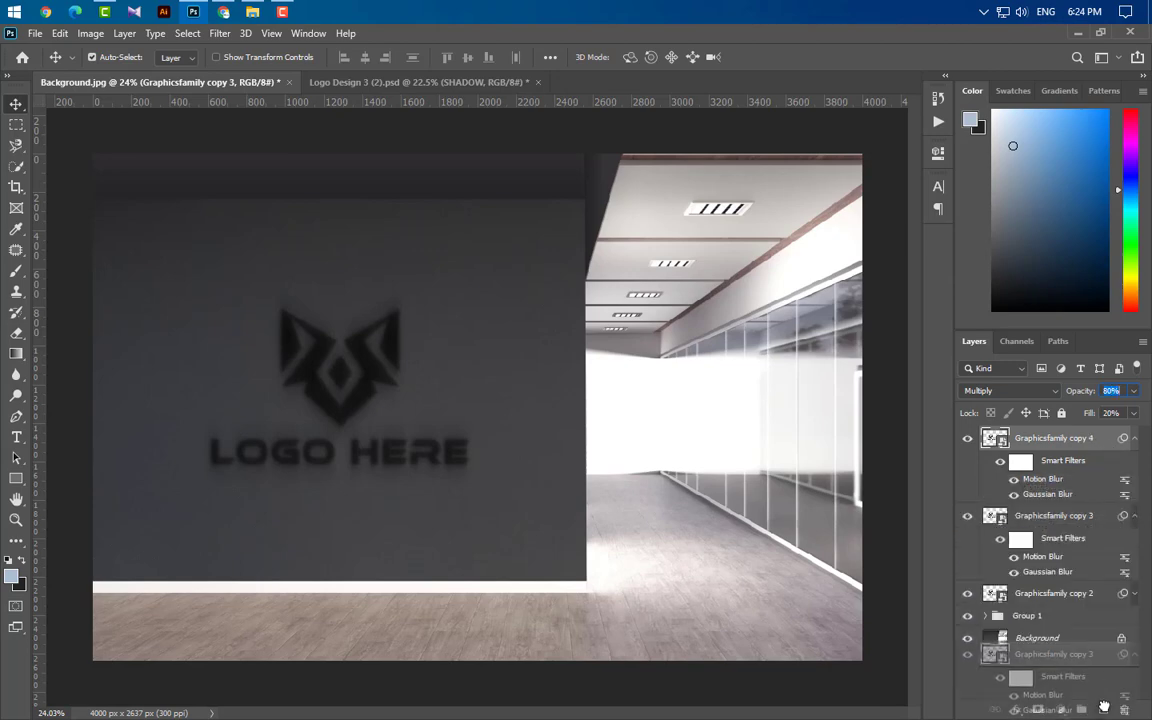
left_click(1135, 516)
- Set both the opacity and the fill of the Graphicsfamily copy 4 layer to 100%
left_click(1134, 391)
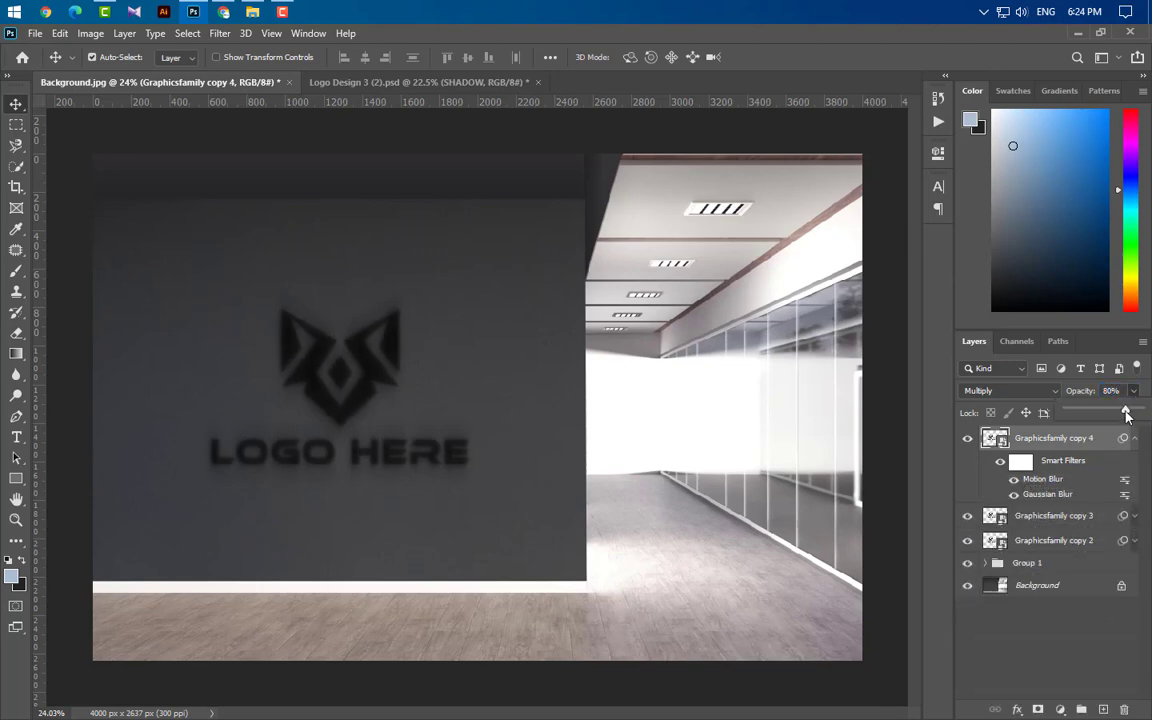
left_click_drag(1126, 414, 1142, 414)
left_click(1133, 414)
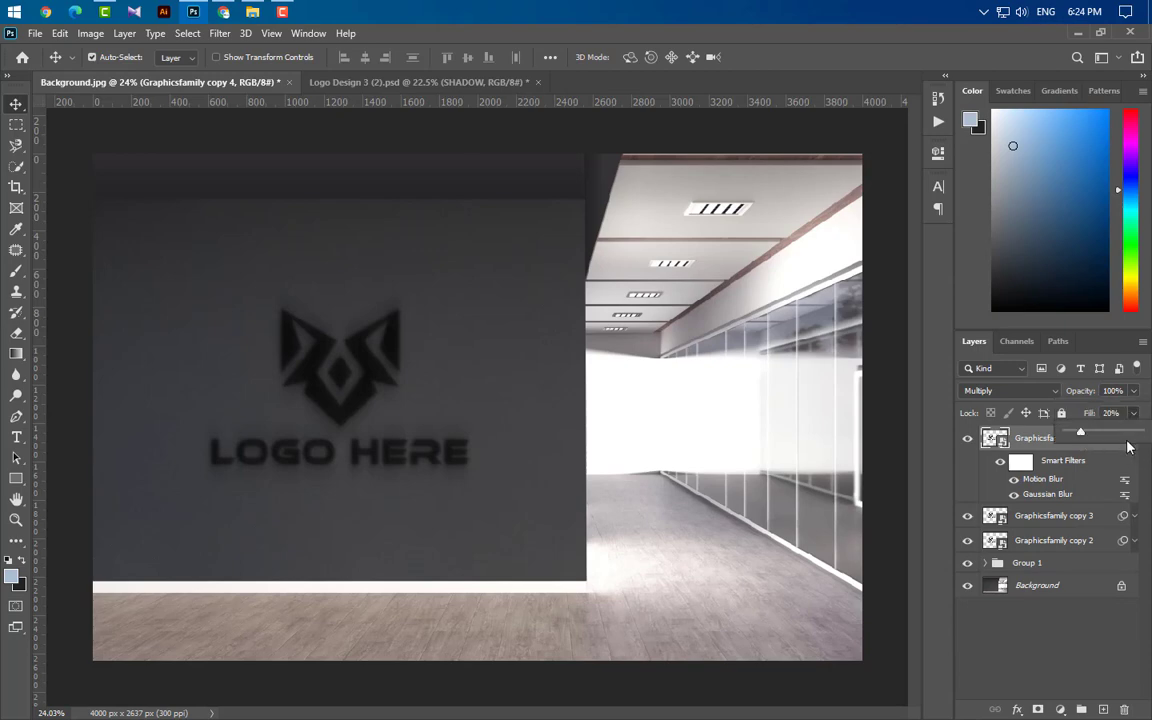
left_click_drag(1079, 436, 1142, 436)
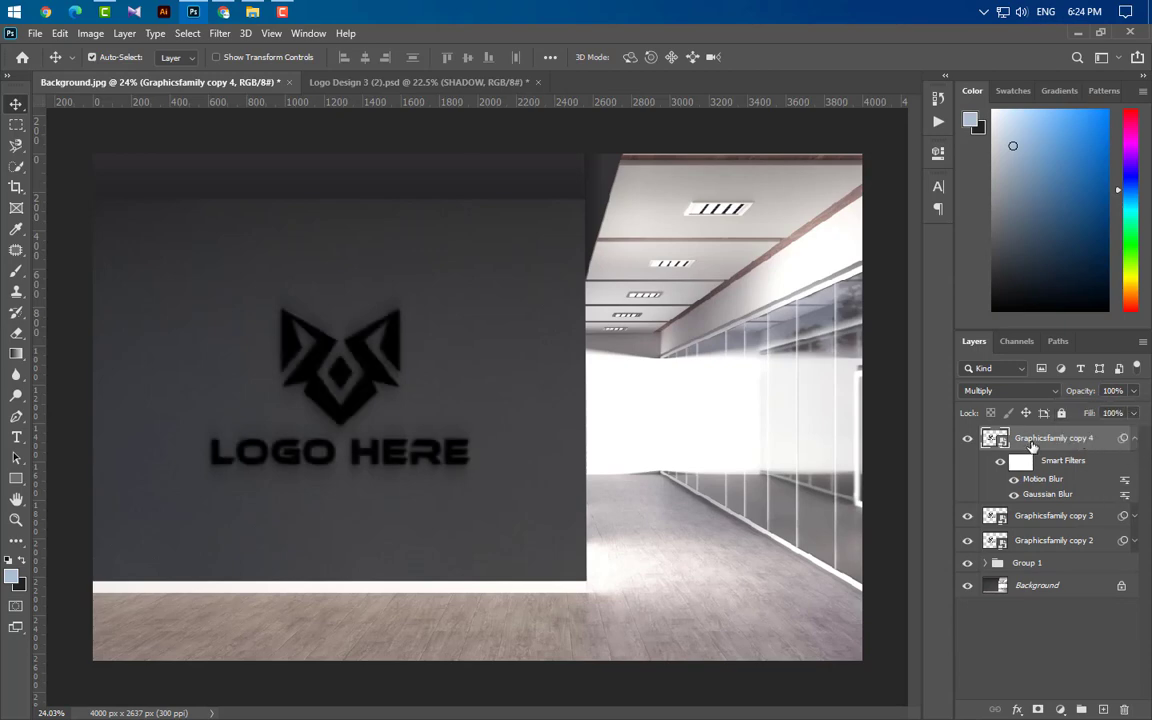
- Set the Motion Blur distance of the Graphicsfamily copy 4 layer to 30 pixels
double_click(1041, 480)
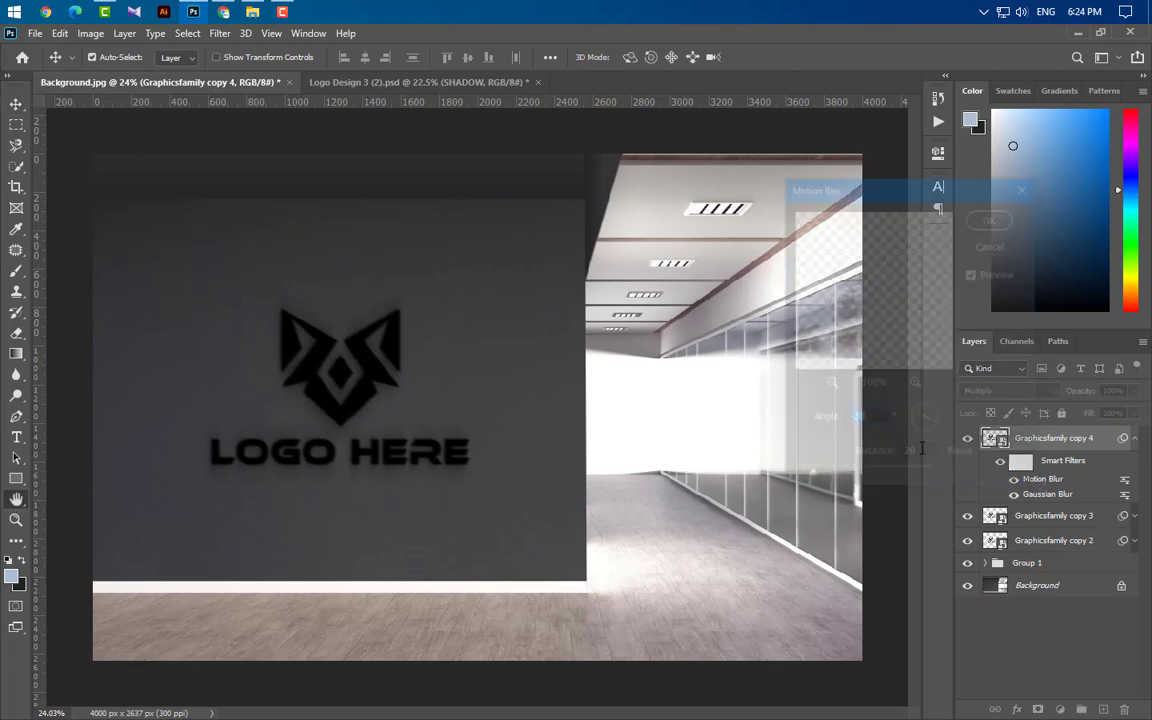
left_click_drag(908, 457, 868, 460)
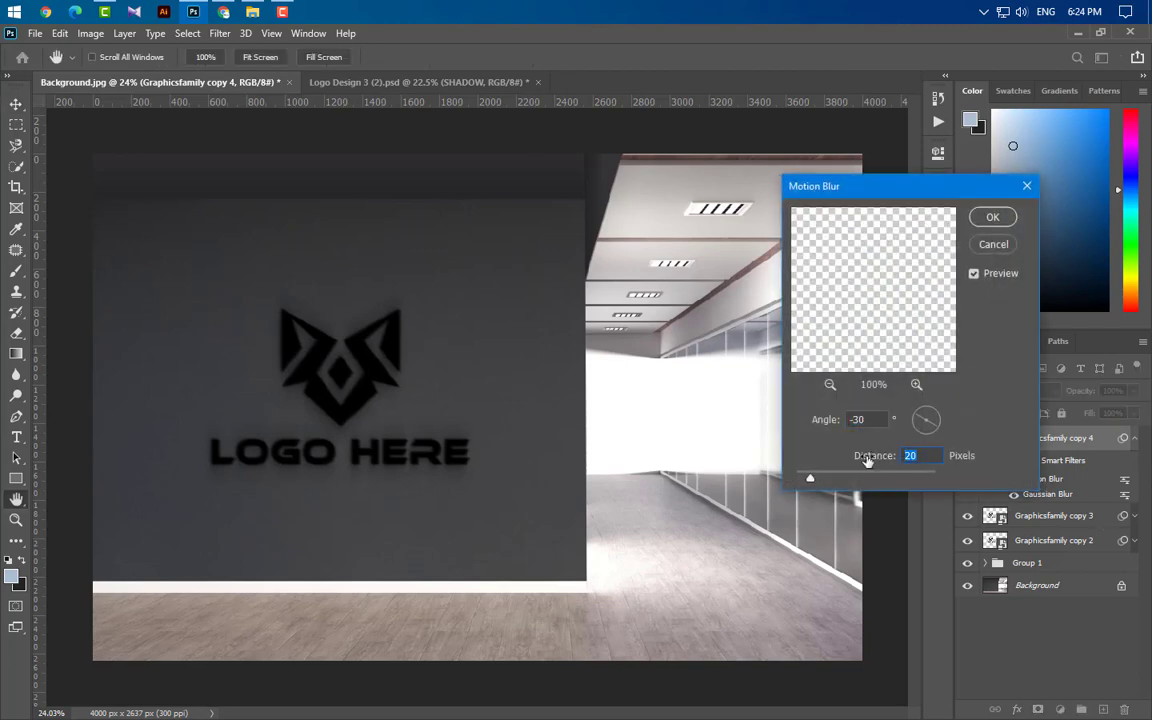
type("30")
left_click(992, 217)
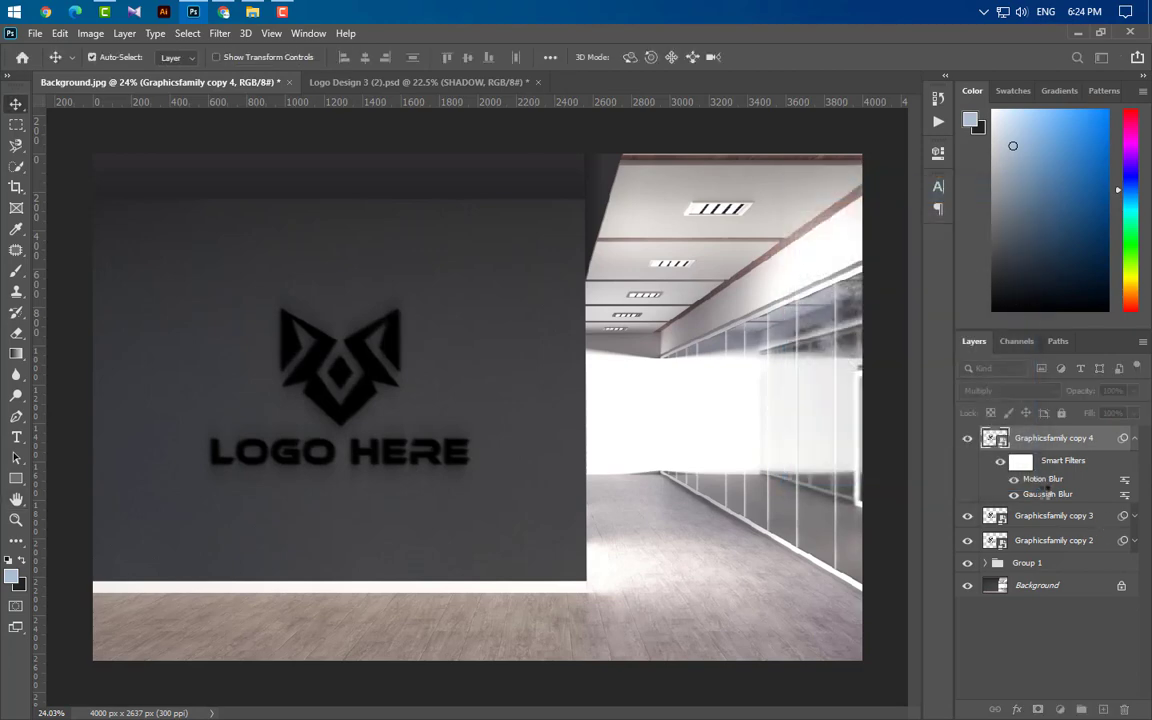
- Set the Gaussian Blur radius of the Graphicsfamily copy 4 layer to 10 pixels and collapse its filter list
double_click(1045, 495)
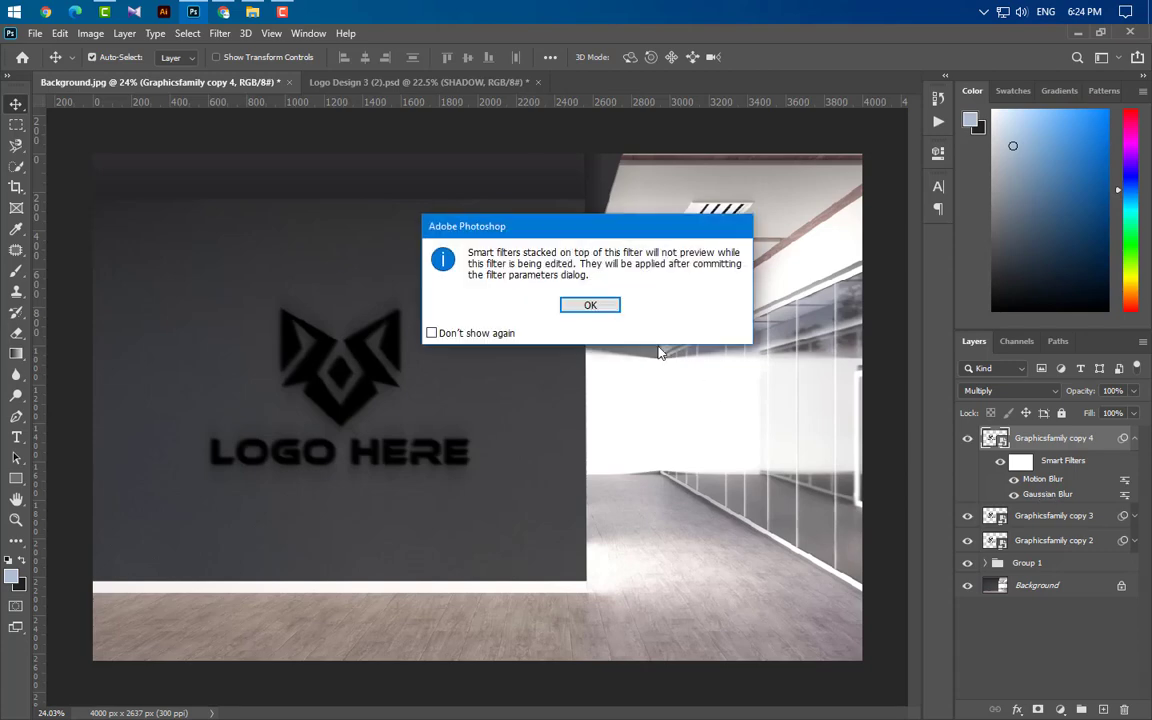
left_click(591, 306)
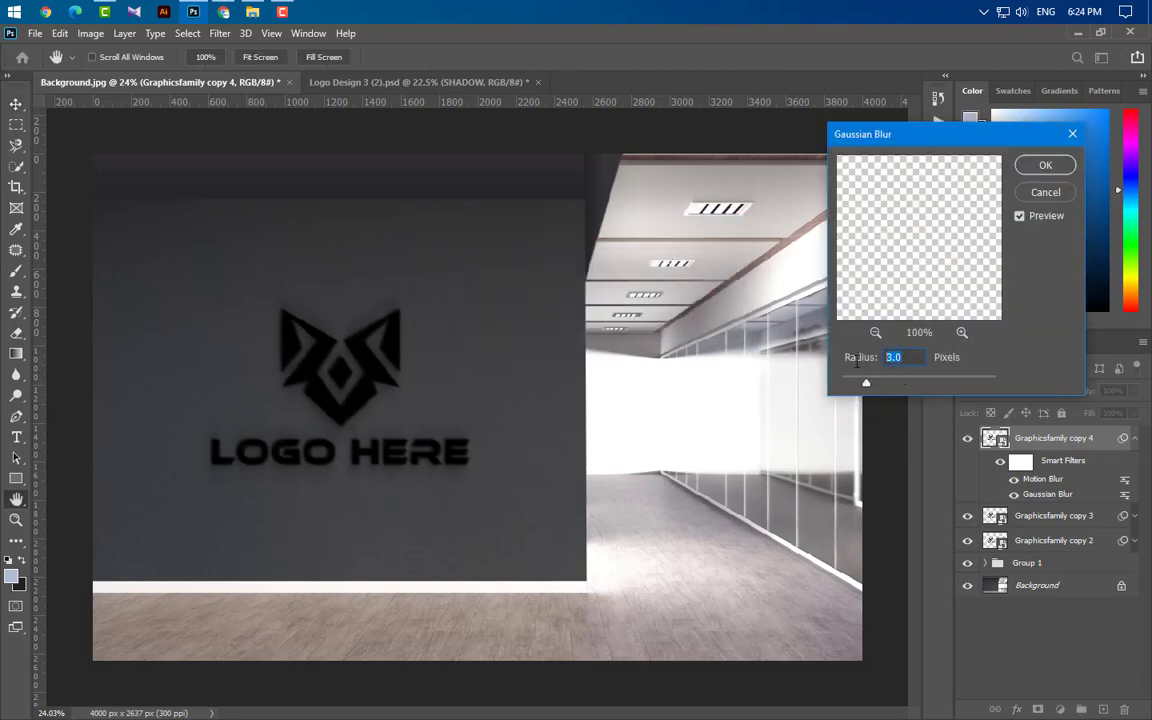
type("10")
left_click(1045, 165)
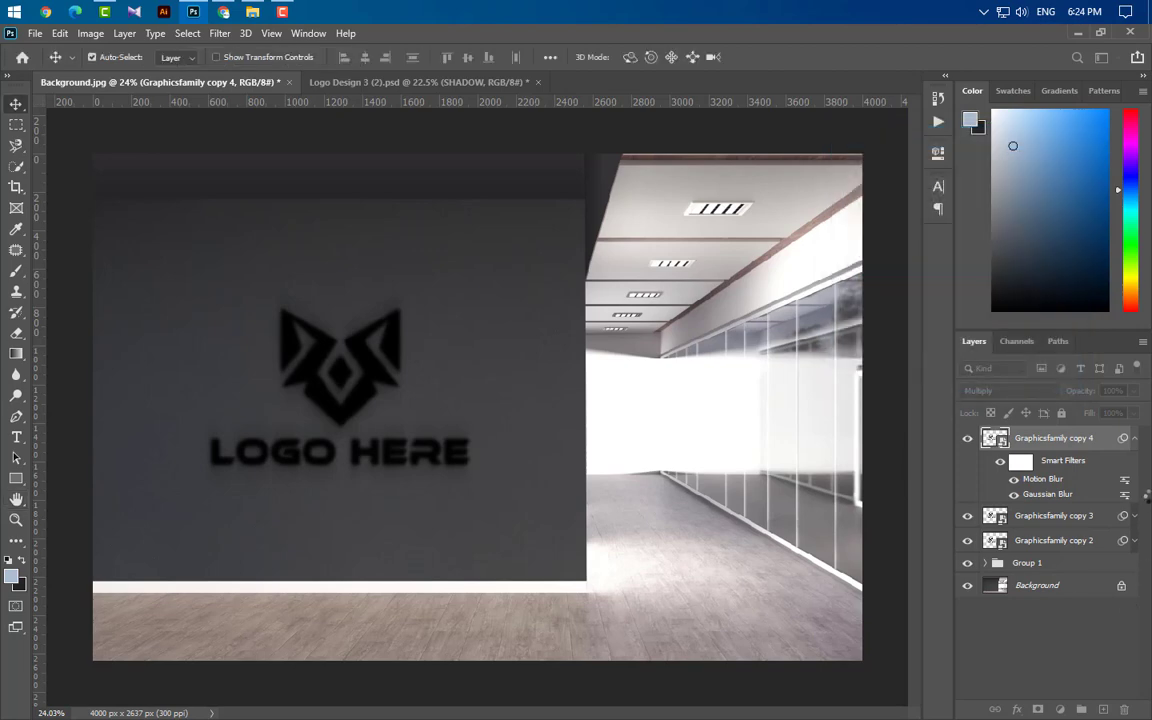
left_click(1134, 440)
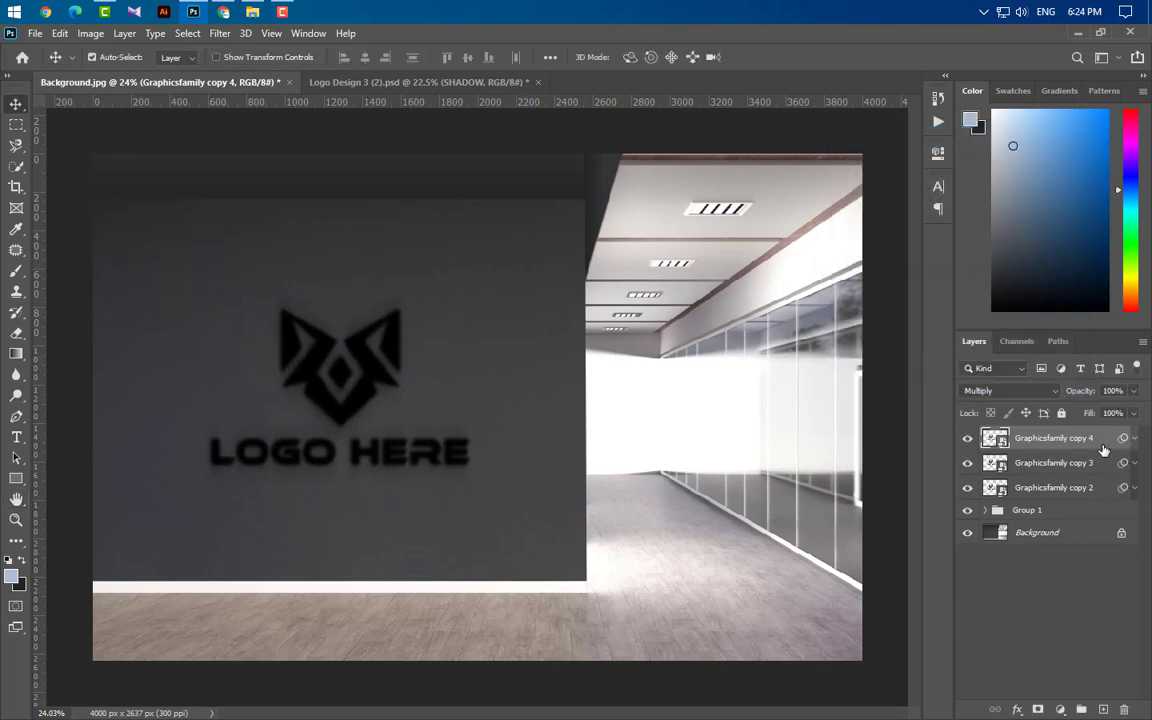
- Duplicate the Graphicsfamily copy 4 layer as a hidden layer, and group the Graphicsfamily copy 2, copy 3 and copy 4 layers
left_click_drag(1000, 438, 1102, 706)
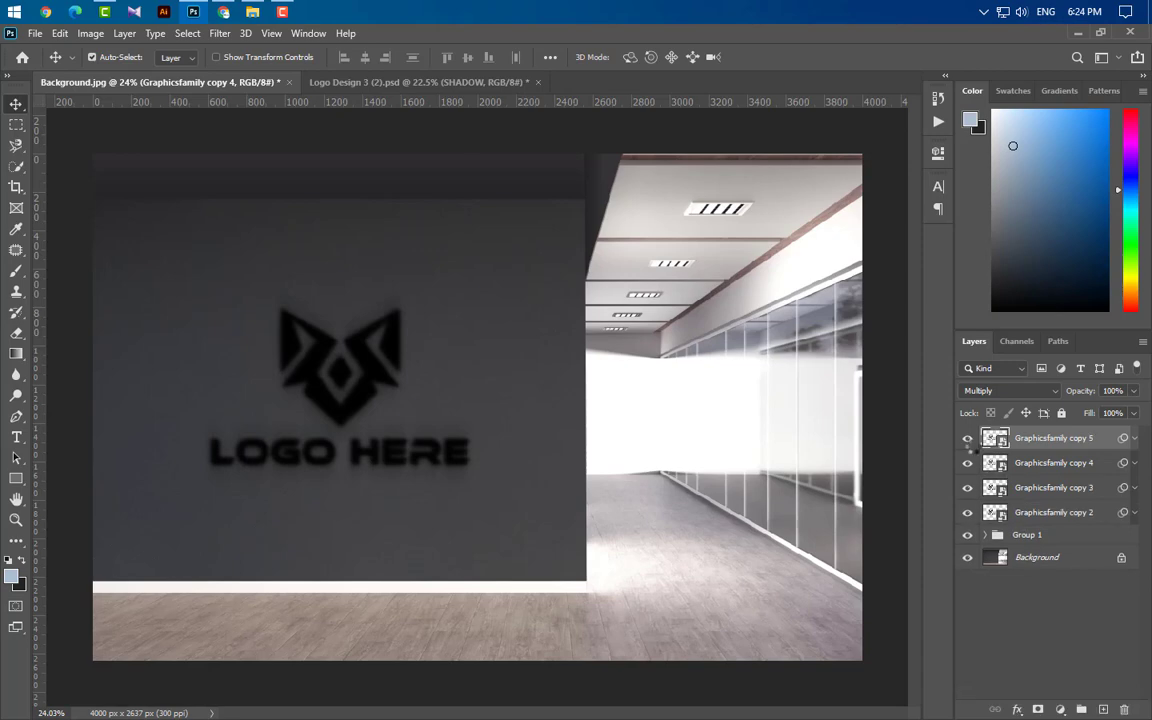
left_click(967, 437)
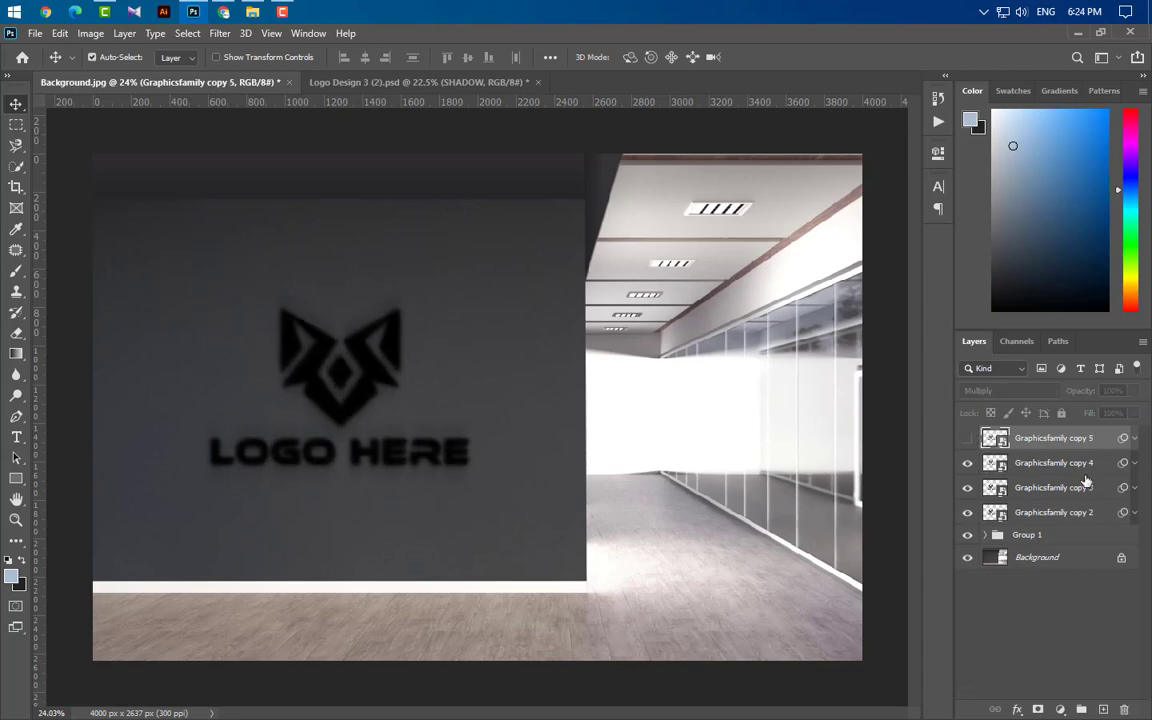
left_click(1045, 463)
left_click(1098, 515, "shift")
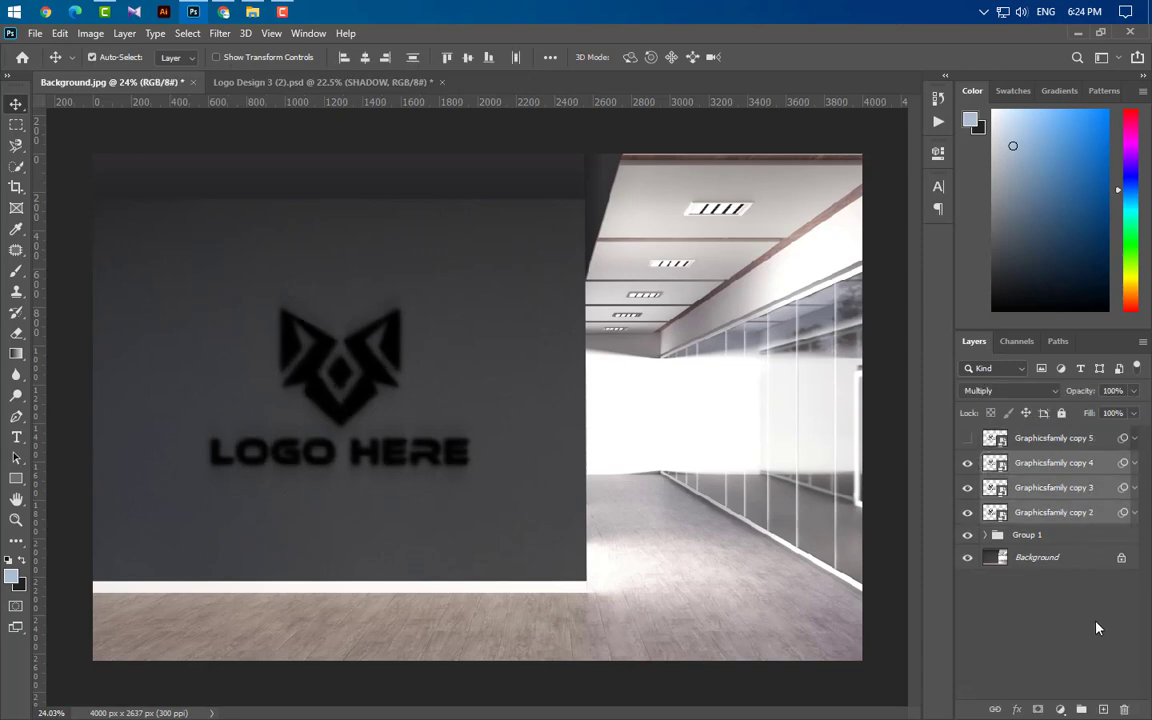
key("ctrl+g")
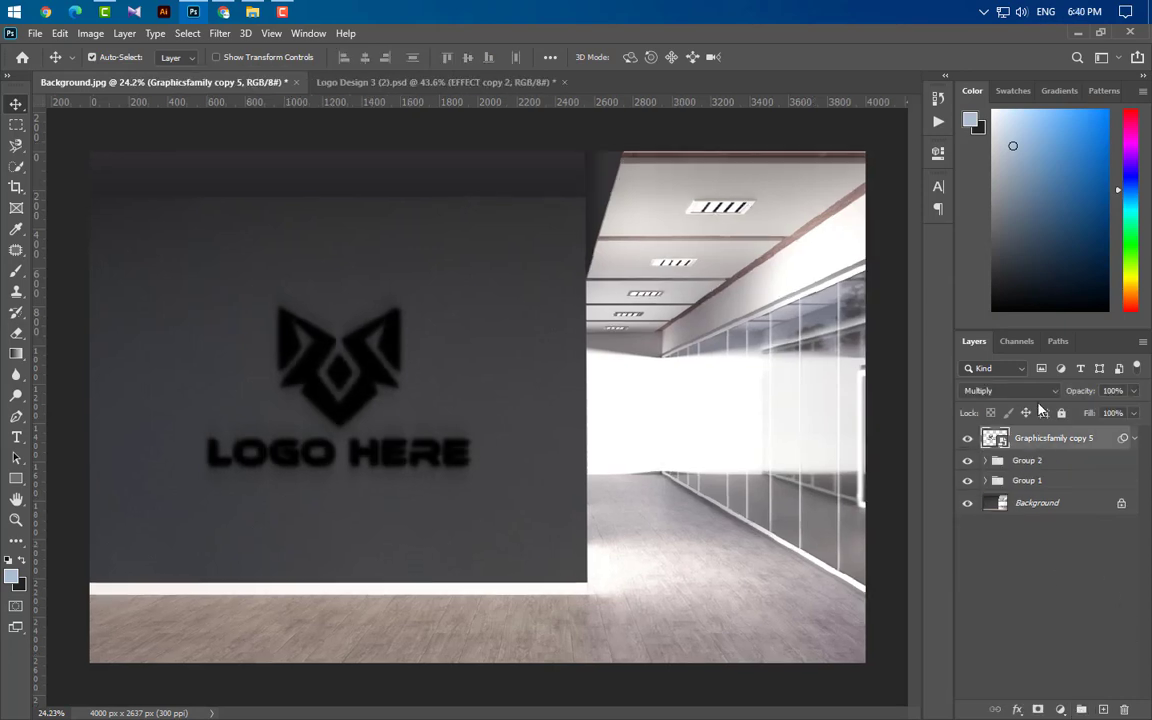
- Set the Graphicsfamily copy 5 layer to Normal blend mode and remove its smart filters
left_click(1020, 391)
left_click(995, 334)
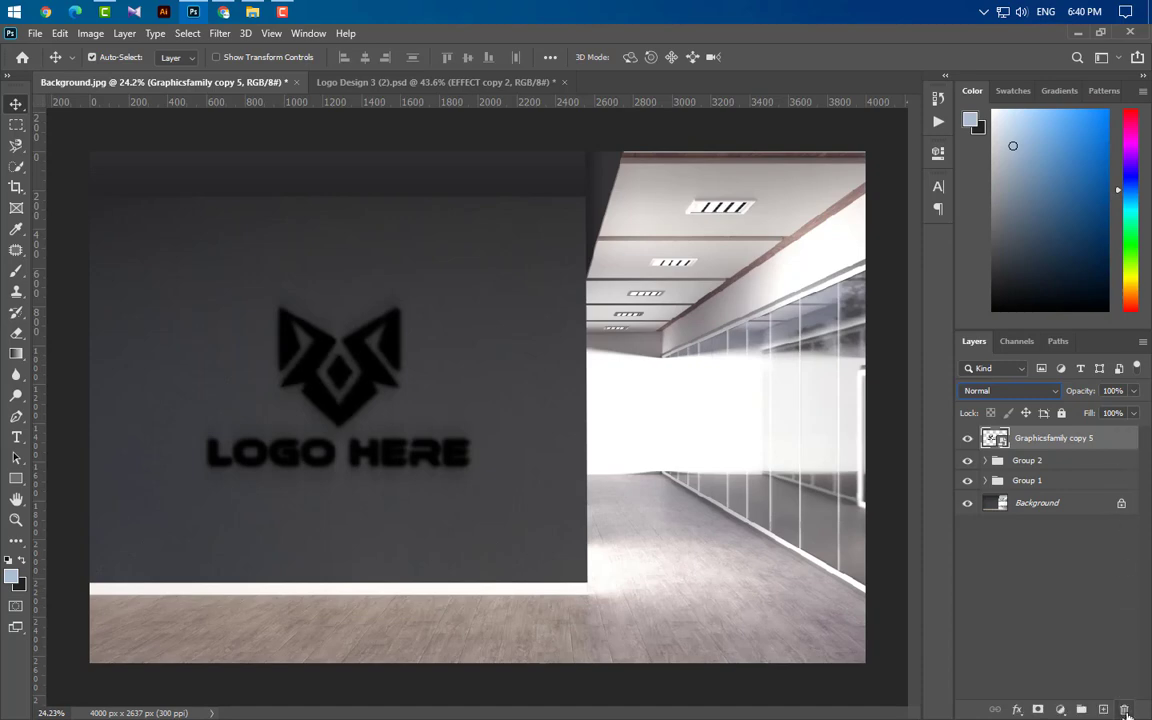
- Apply a dark grey Color Overlay at 100% opacity to the Graphicsfamily copy 5 layer
double_click(1132, 441)
left_click(568, 450)
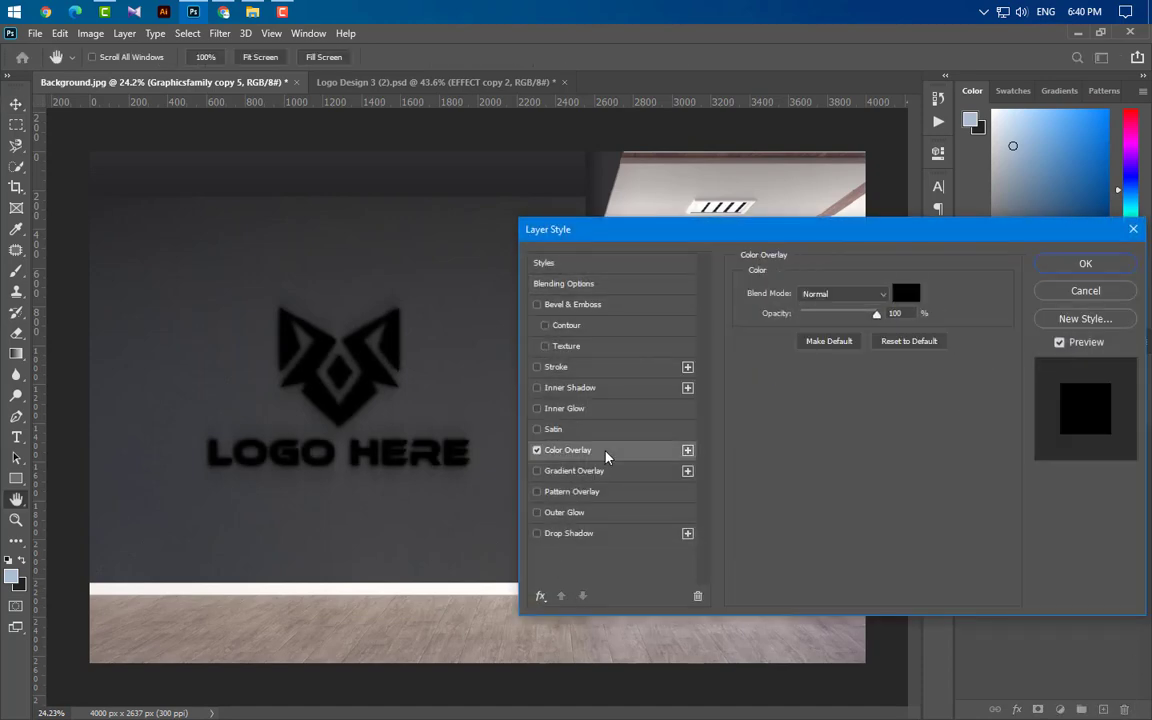
left_click(906, 293)
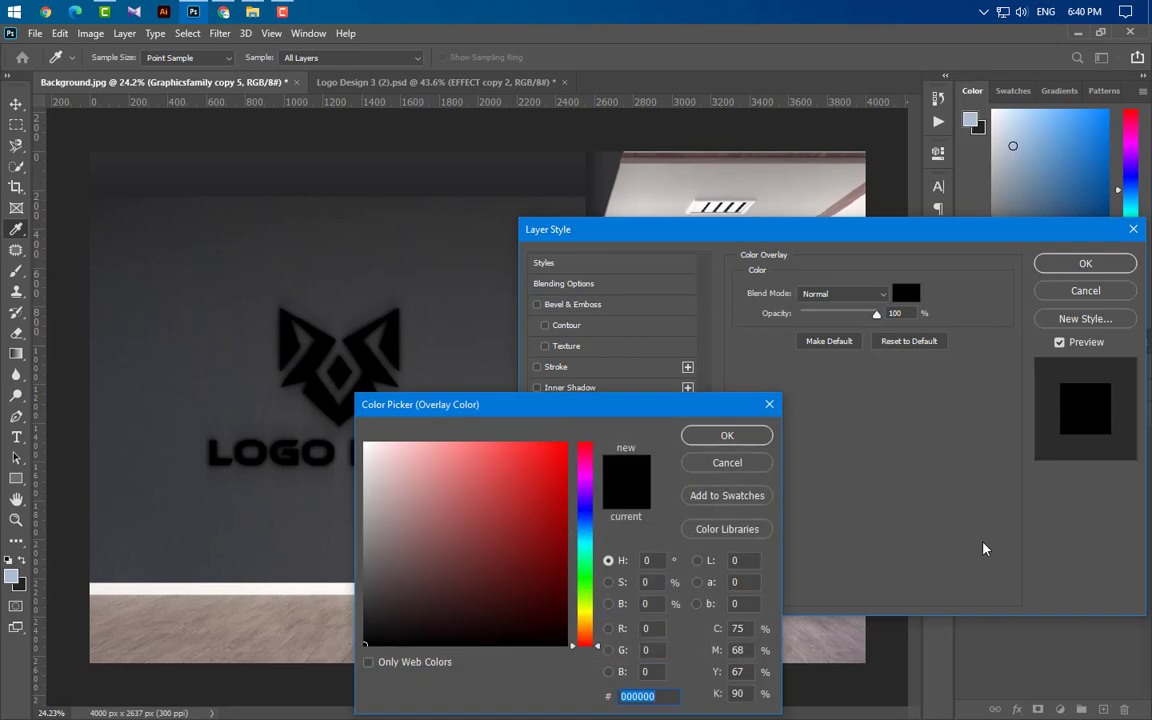
left_click(888, 548)
left_click(762, 440)
left_click(1100, 266)
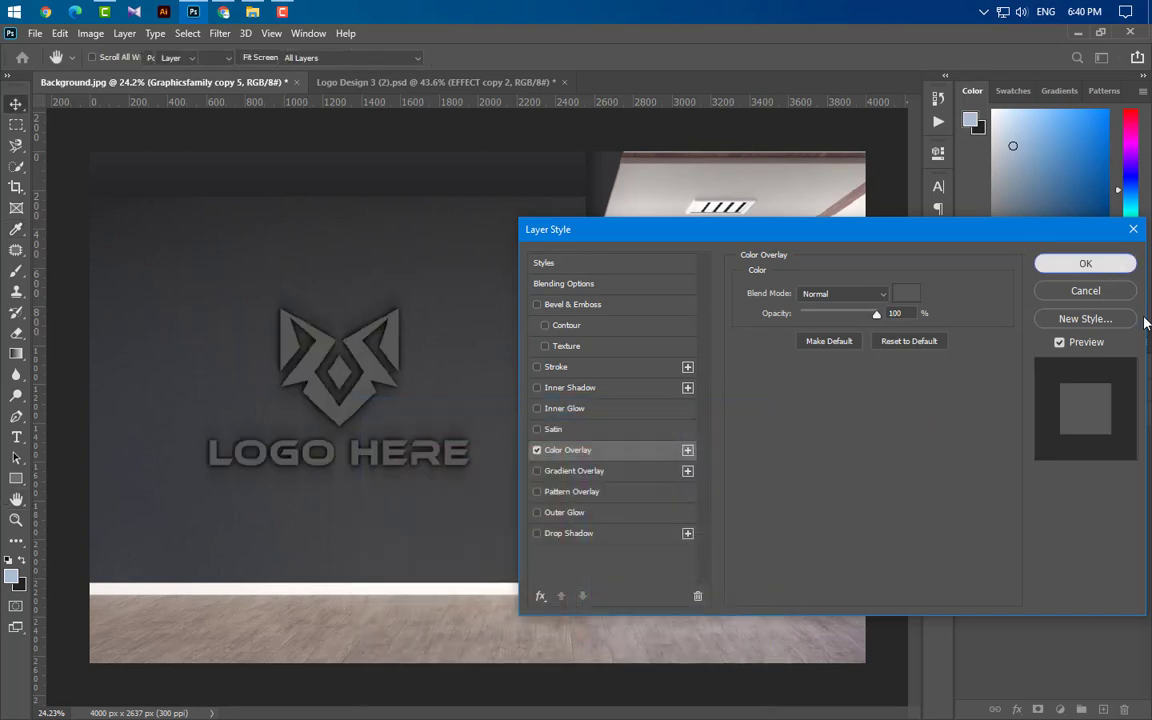
- Duplicate the grey Graphicsfamily copy 5 layer and nudge the duplicate one pixel left and one pixel up
scroll(224, 387, "up", 3)
scroll(224, 387, "up", 3)
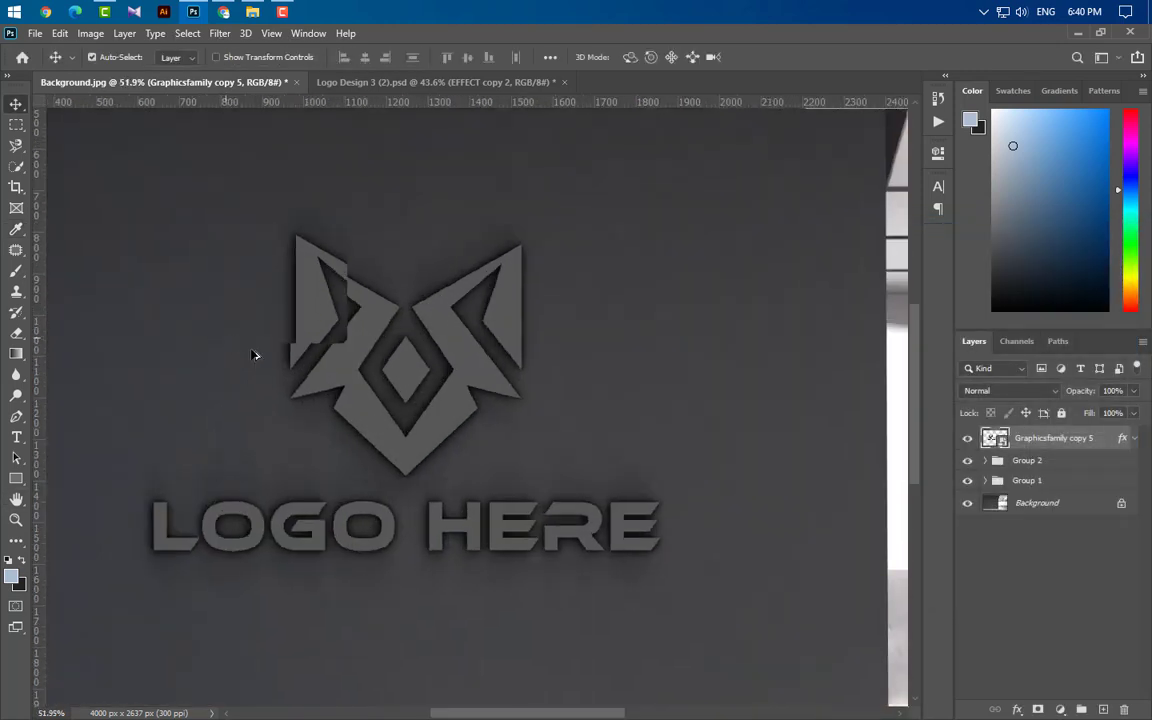
scroll(334, 432, "up", 3)
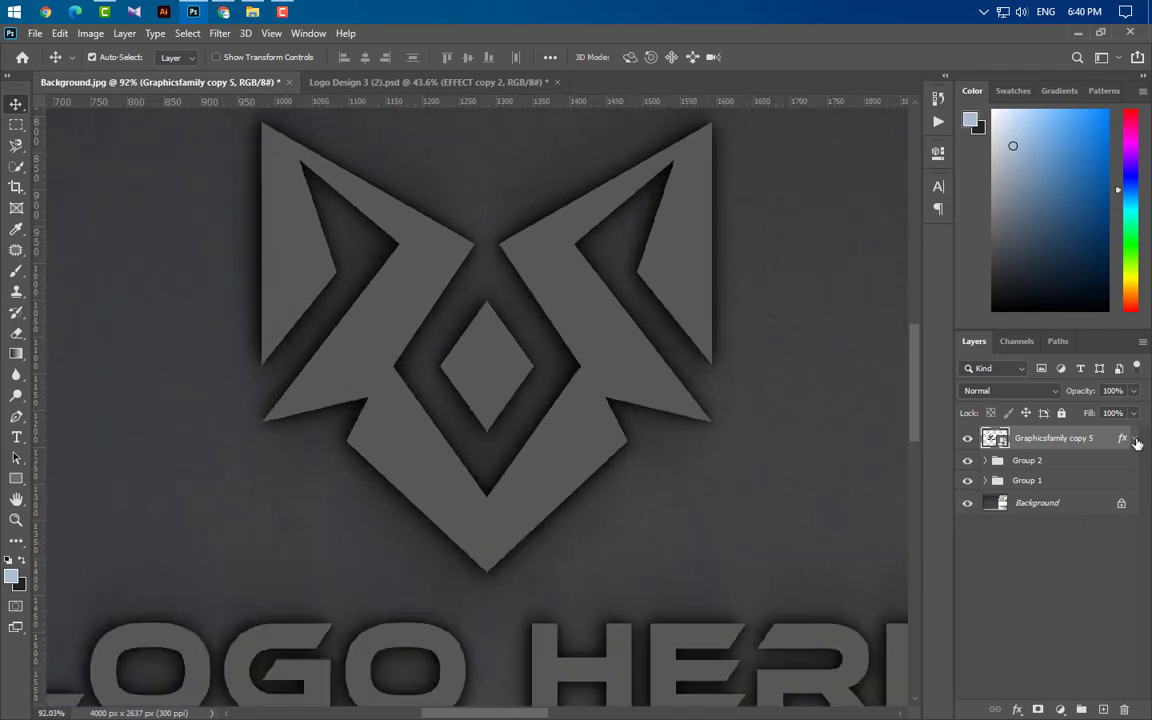
left_click_drag(1137, 443, 1104, 709)
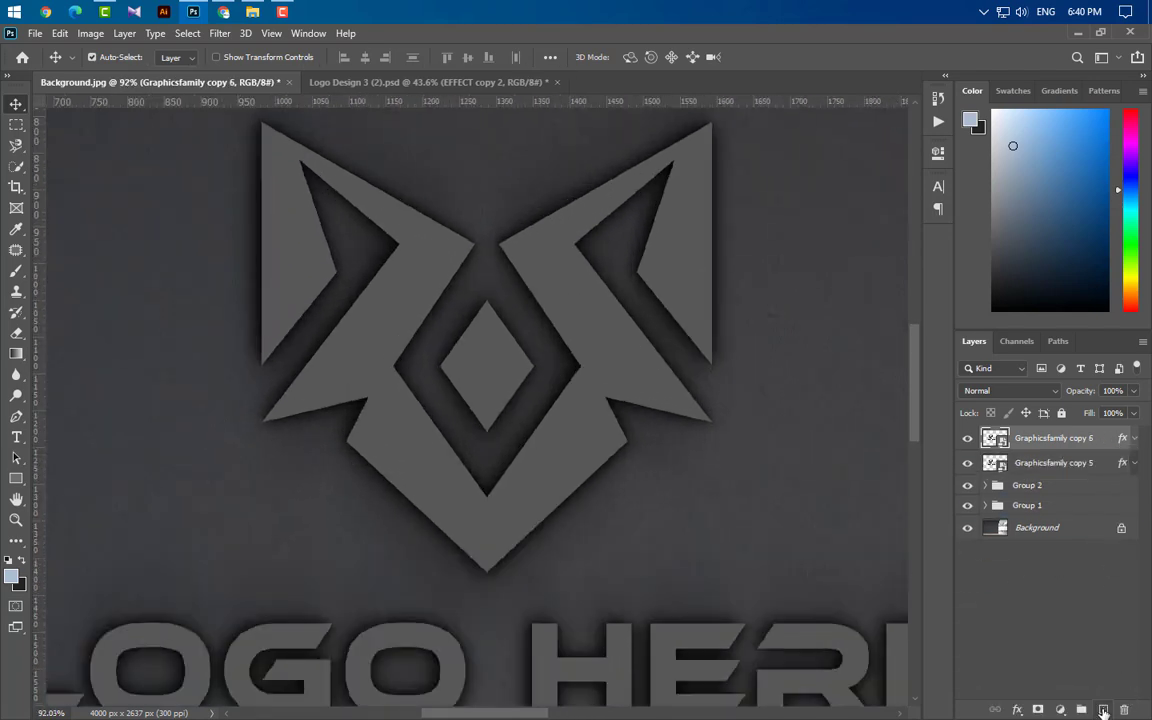
scroll(477, 229, "up", 2)
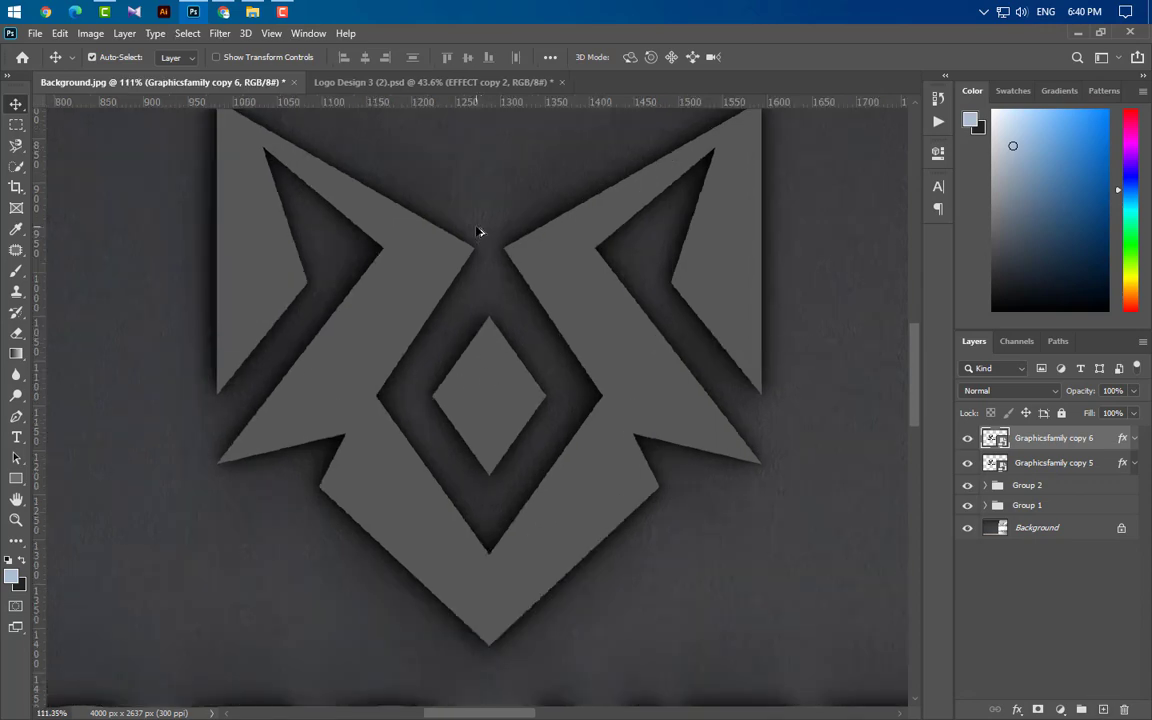
scroll(539, 370, "up", 2)
key("Left")
key("Up")
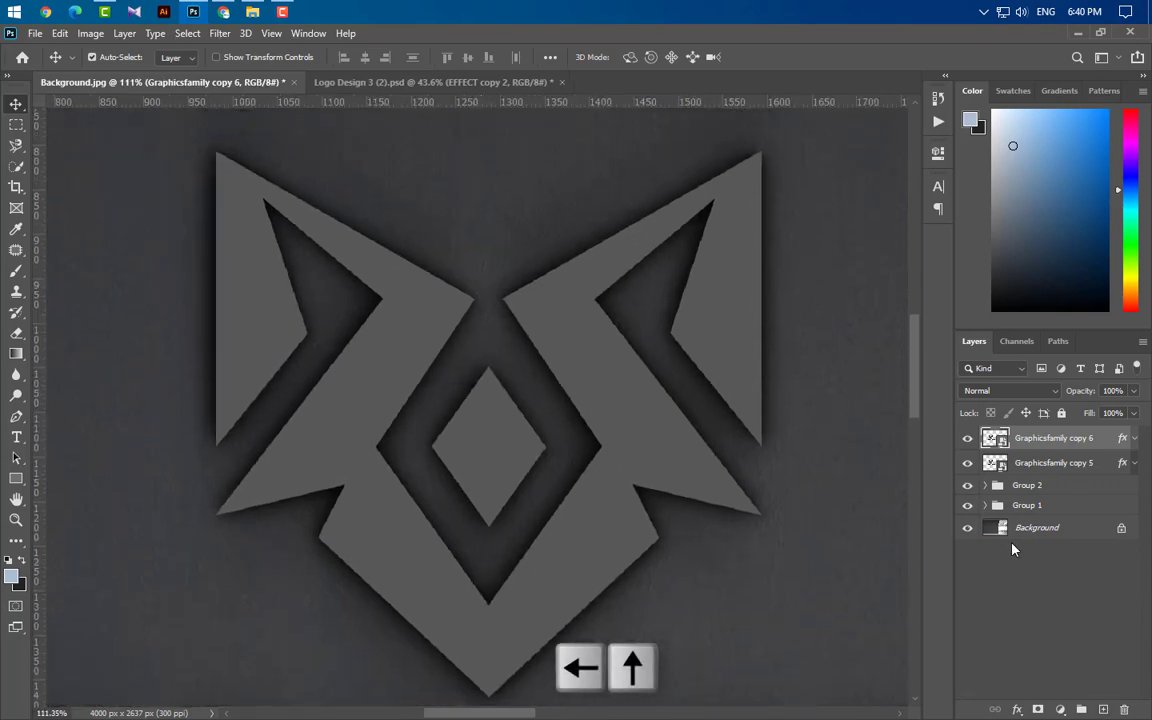
- Duplicate the top logo layer three more times, nudging each copy one pixel left and up, and add one final duplicate in place
left_click_drag(988, 437, 1103, 708)
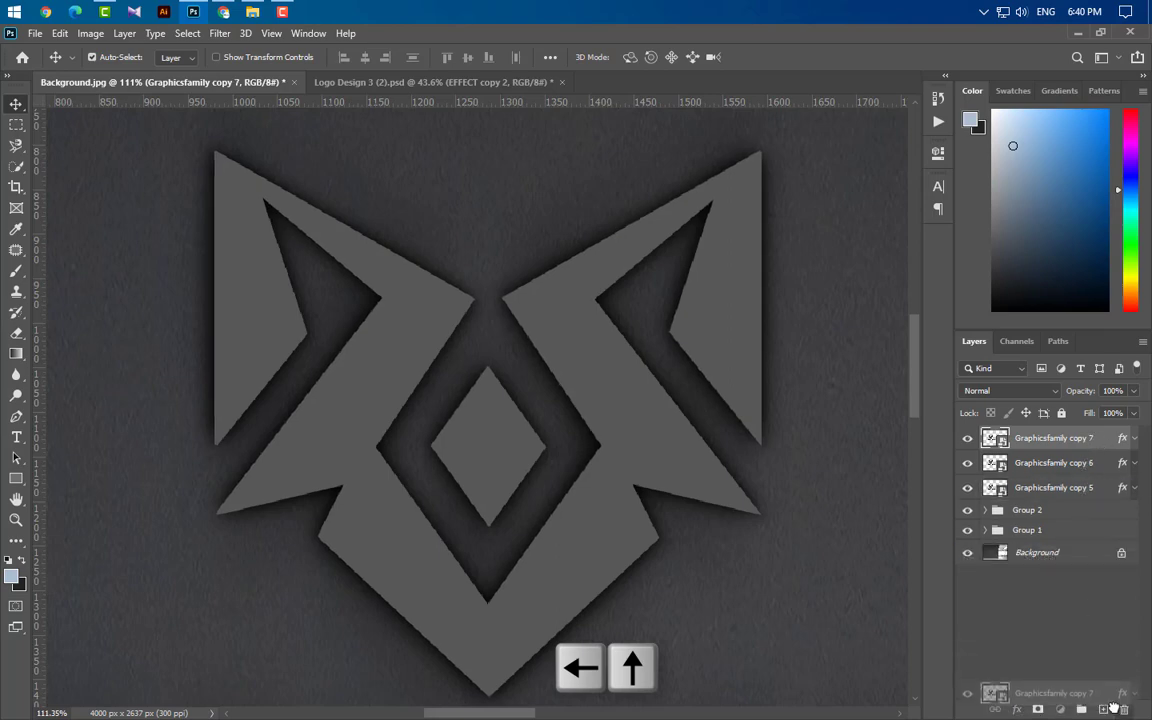
key("ctrl+j")
left_click_drag(1108, 440, 1103, 708)
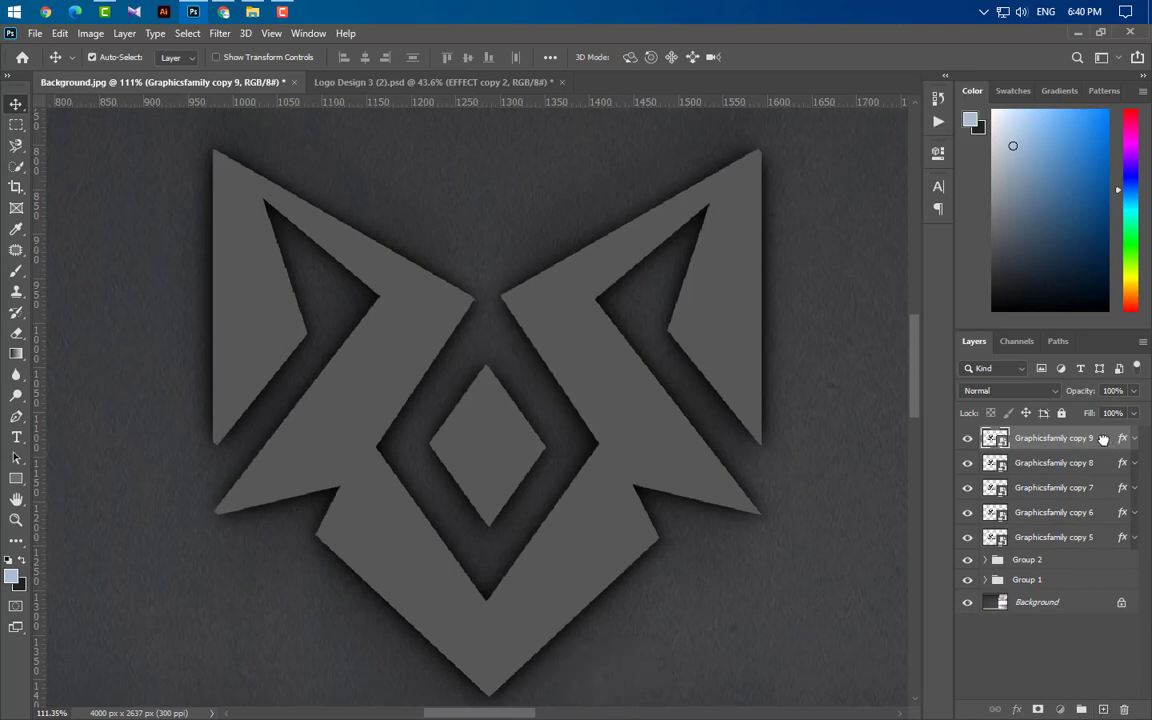
left_click_drag(1104, 440, 1104, 709)
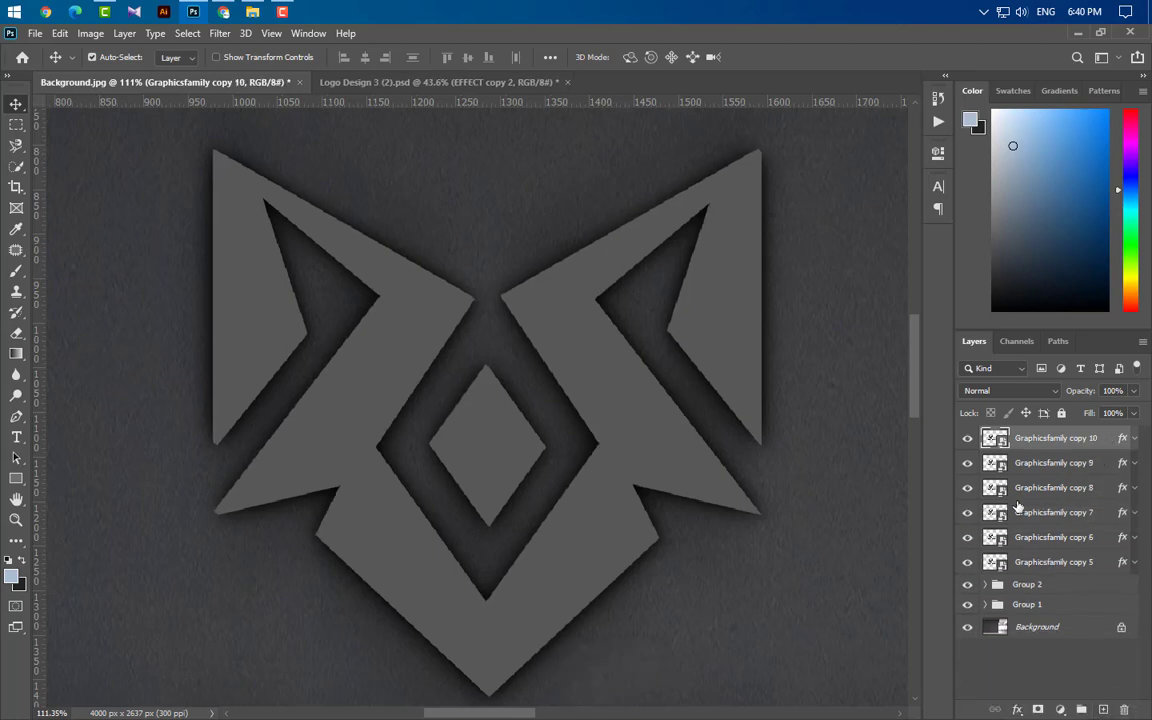
- Hide the Graphicsfamily copy 10 layer and group the Graphicsfamily copy 5 through copy 9 layers
left_click(967, 438)
left_click(1040, 463)
left_click(1075, 490, "ctrl")
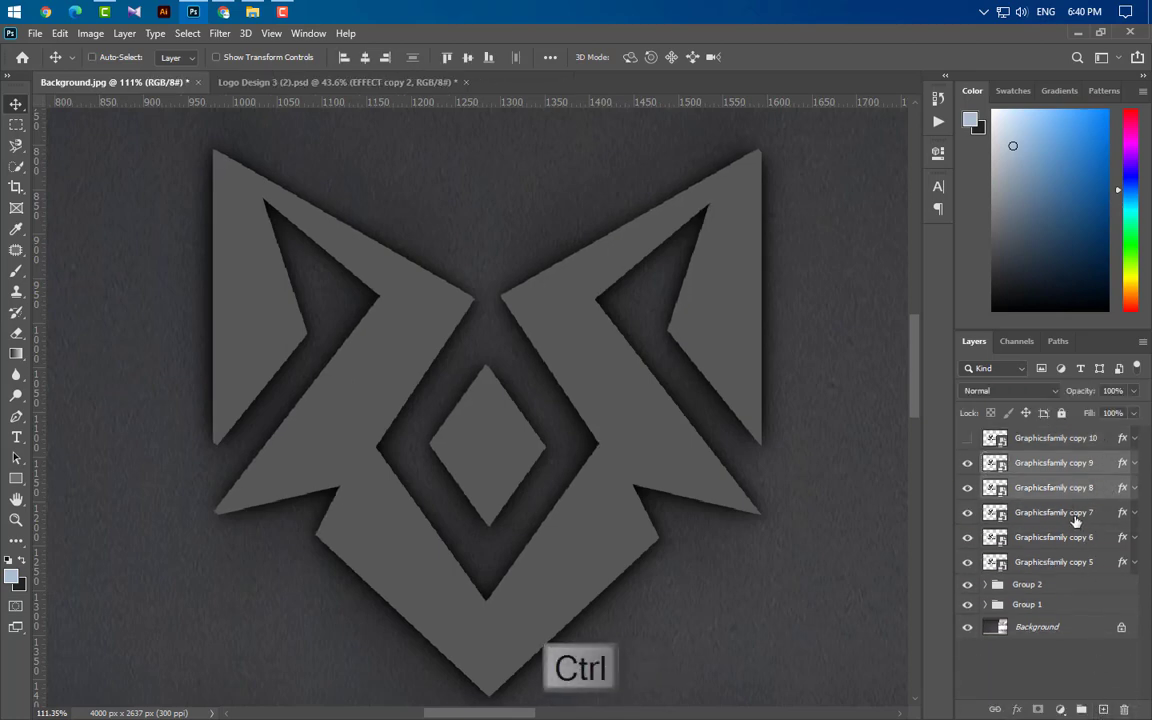
left_click(1077, 512, "ctrl")
left_click(1079, 537, "ctrl")
left_click(1080, 562, "ctrl")
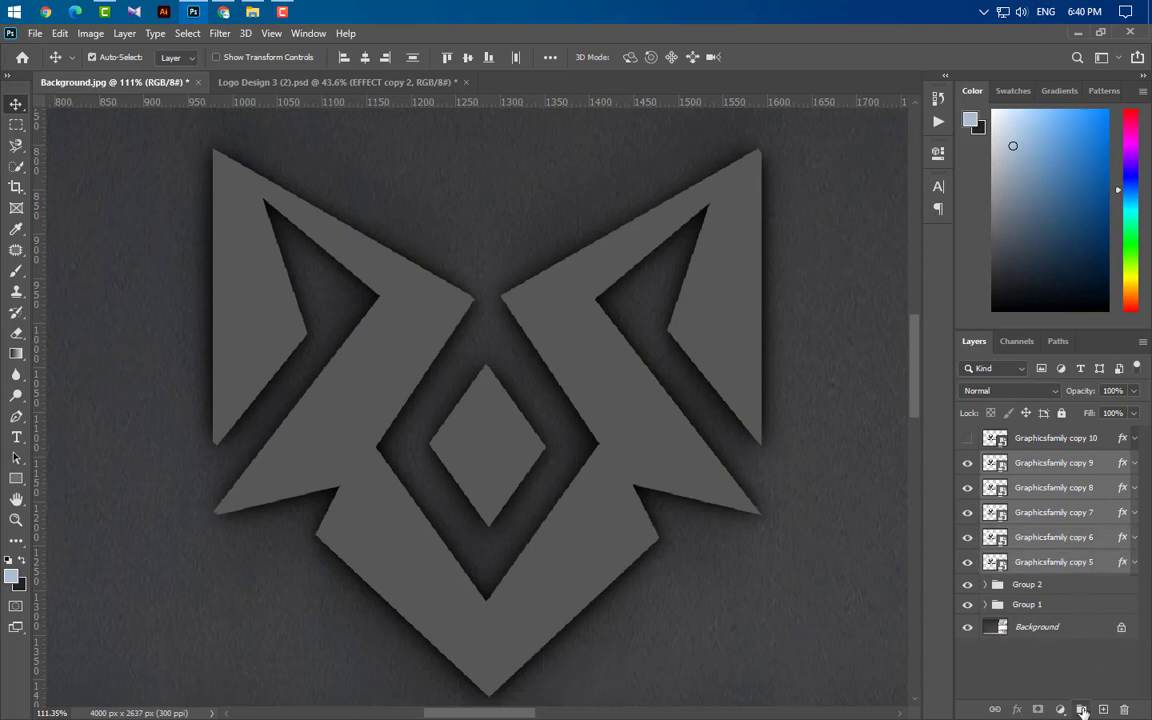
key("ctrl+g")
scroll(536, 463, "down", 5)
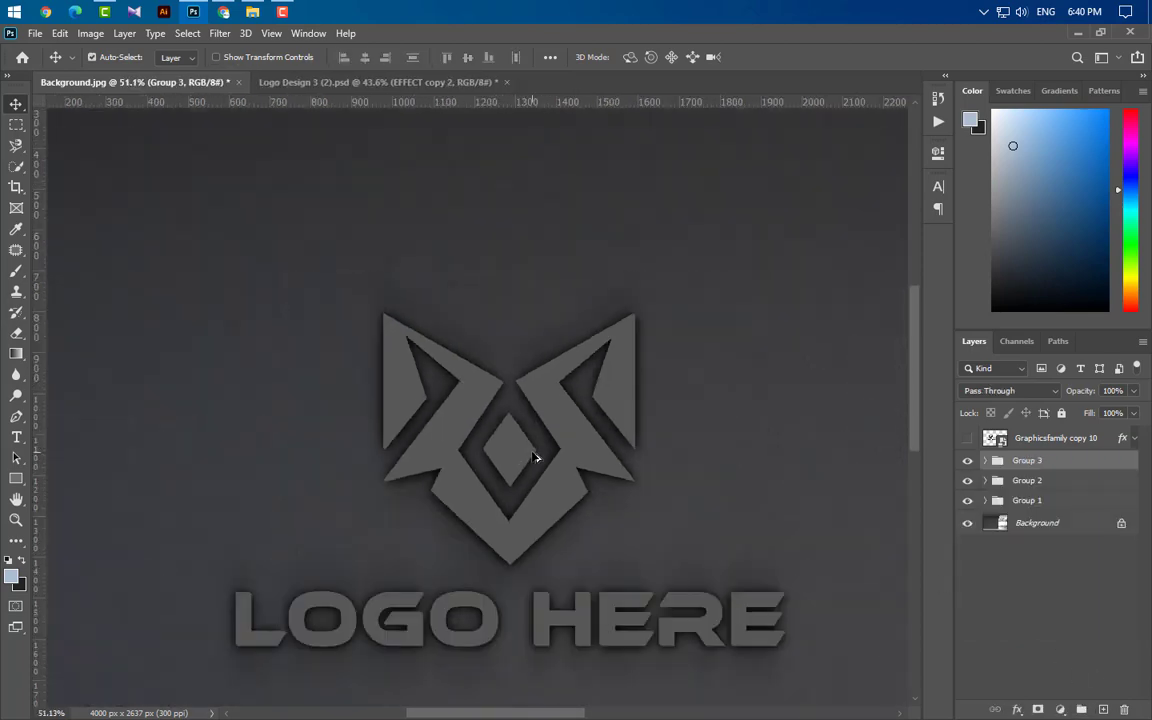
- Apply Bevel & Emboss to Group 3 with Emboss style, Smooth technique, 100% depth, Down direction, 7 px size and 6 px soften
double_click(1118, 469)
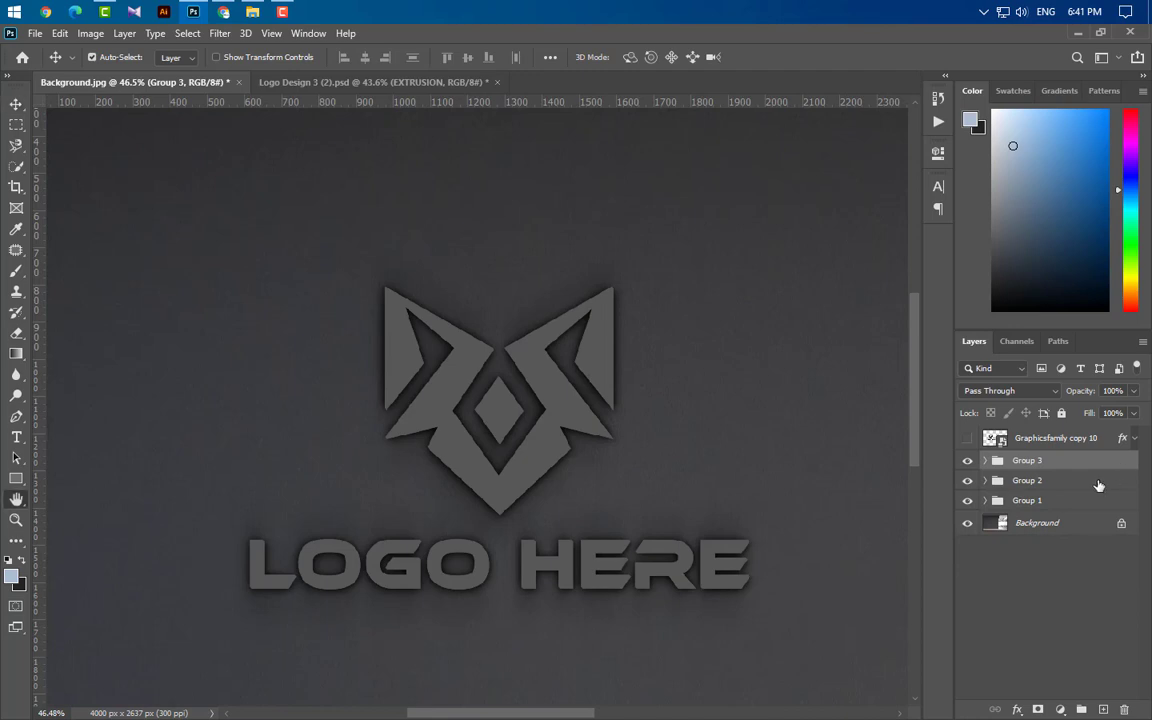
left_click(600, 304)
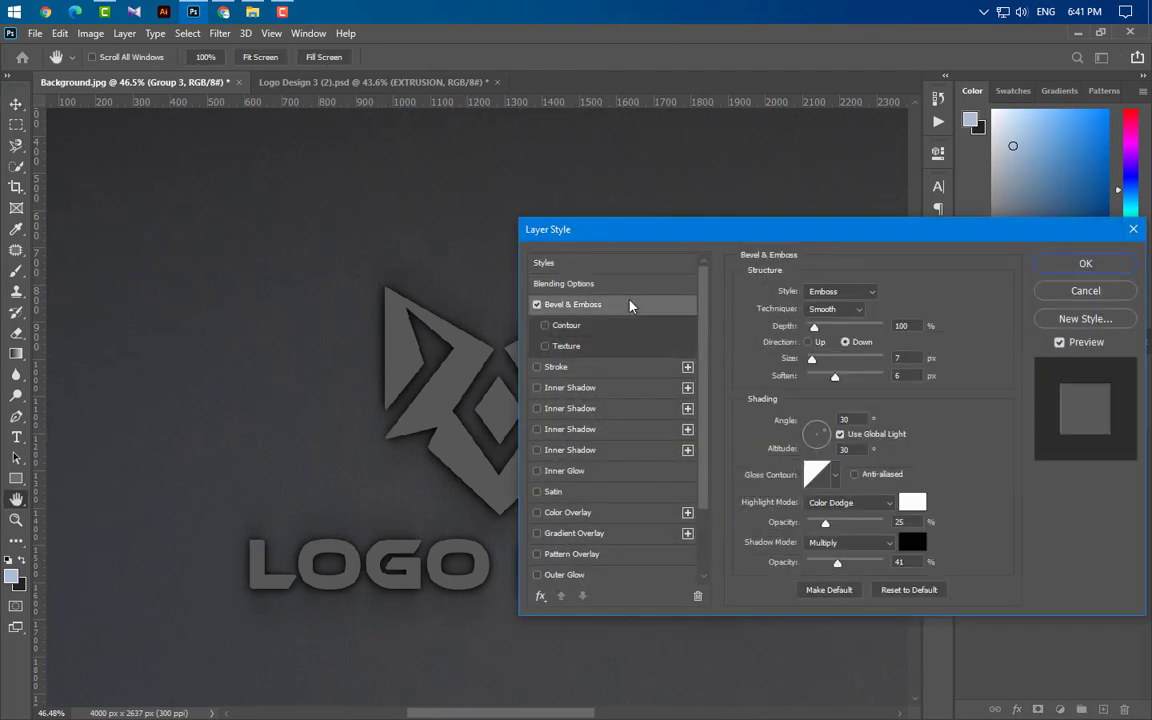
left_click(854, 293)
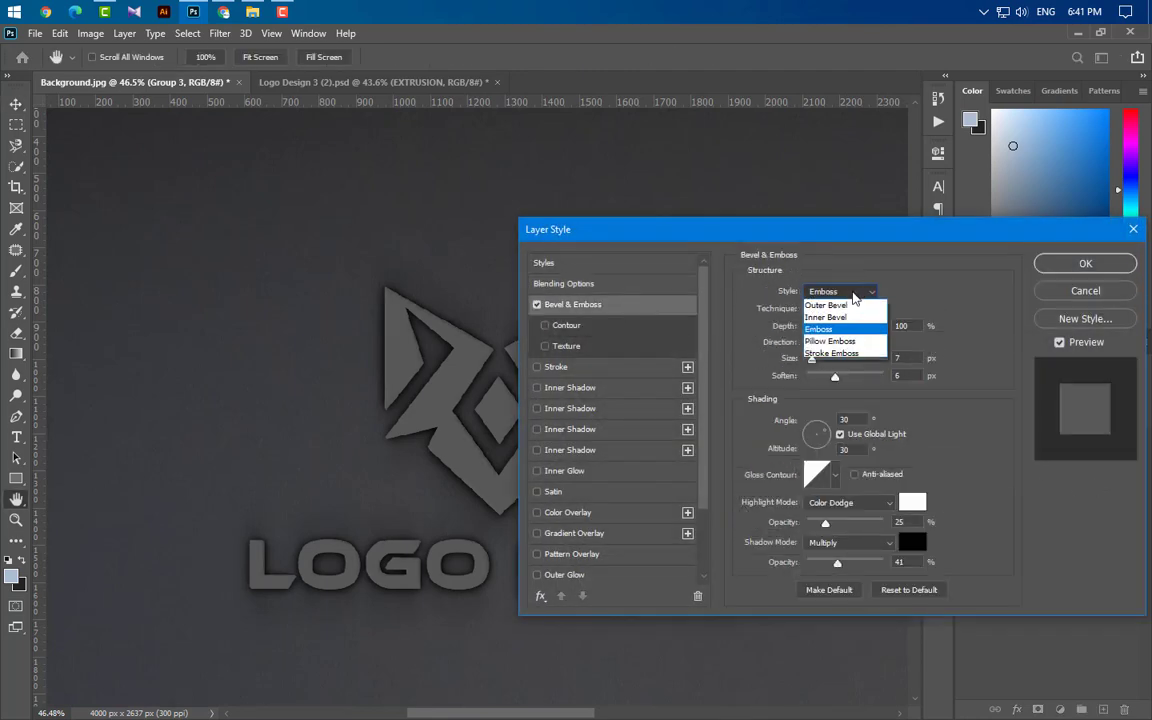
left_click(844, 331)
left_click(846, 308)
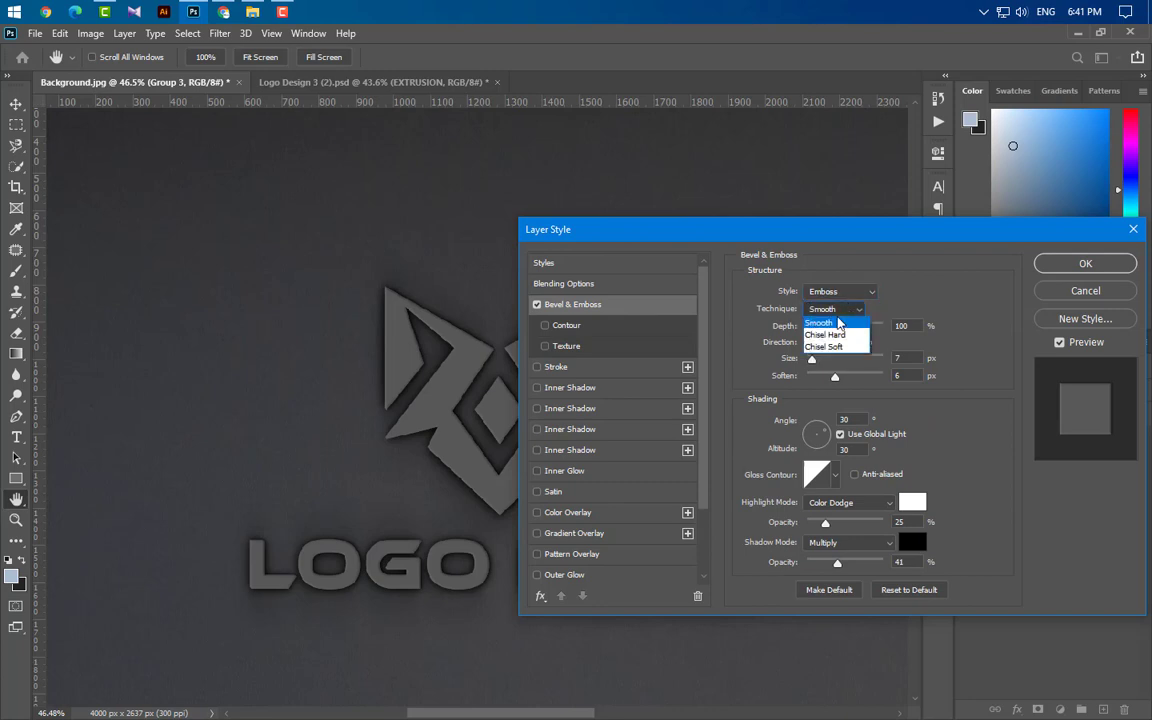
left_click(850, 317)
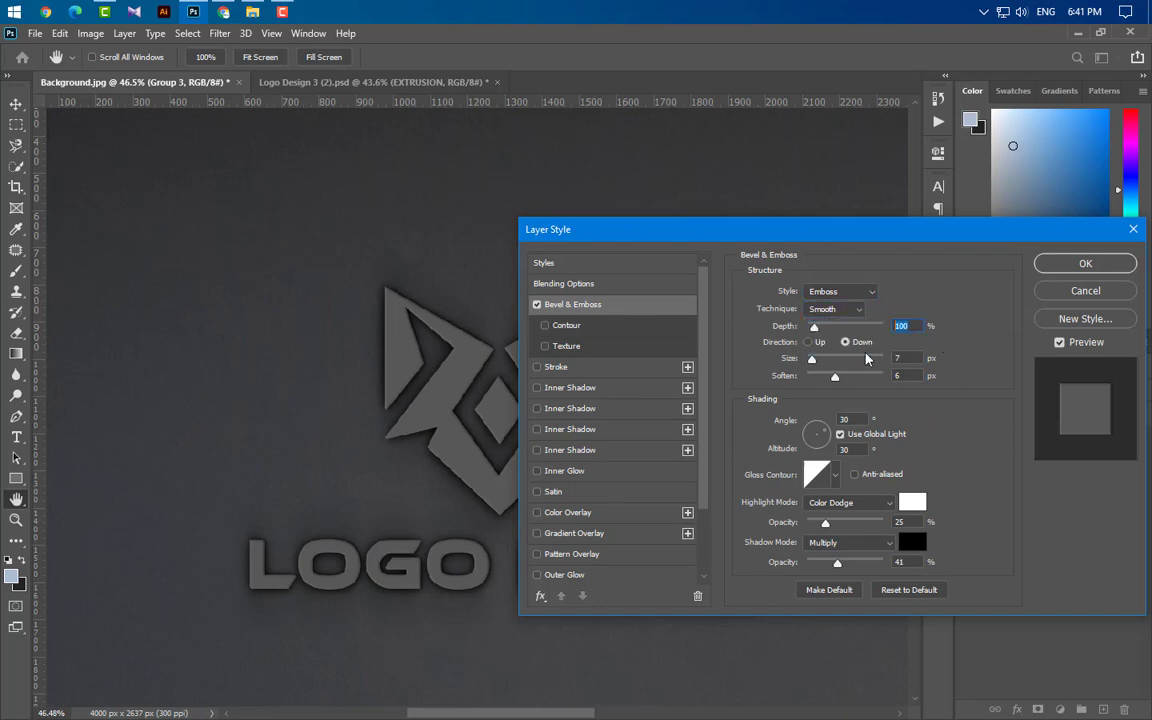
left_click(905, 357)
- Set the bevel shading to 30° angle and altitude, with a white Color Dodge highlight at 25% and a black Multiply shadow at 41%
left_click(830, 448)
left_click(866, 506)
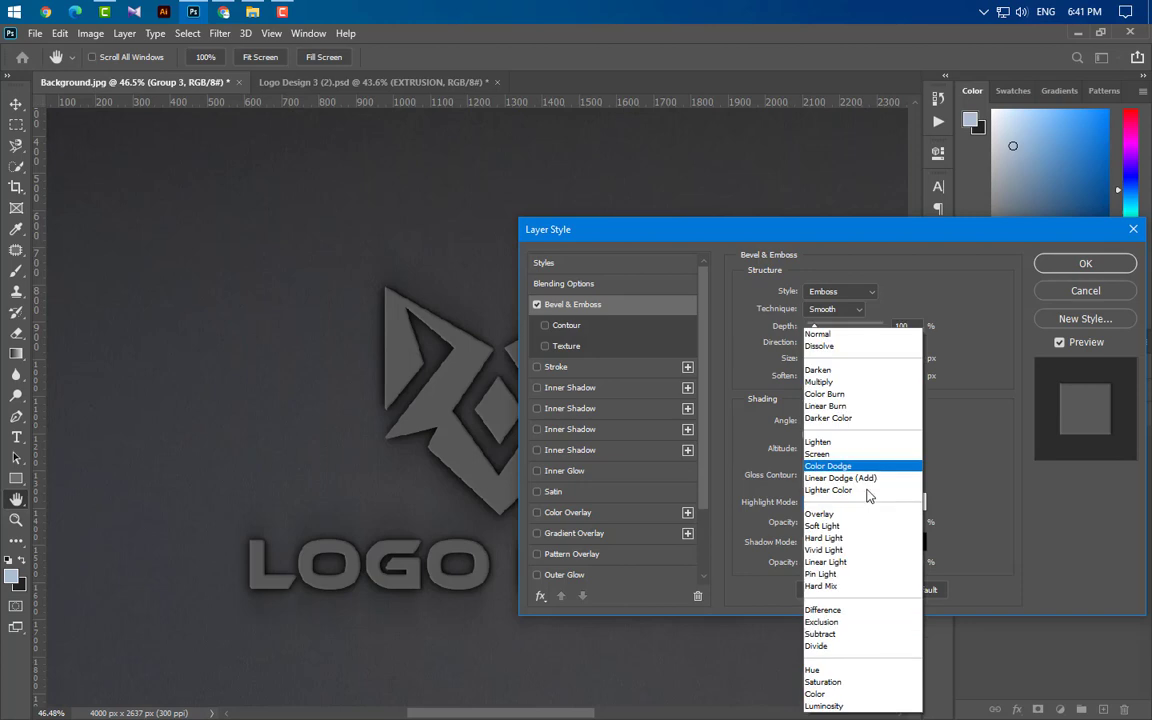
left_click(865, 473)
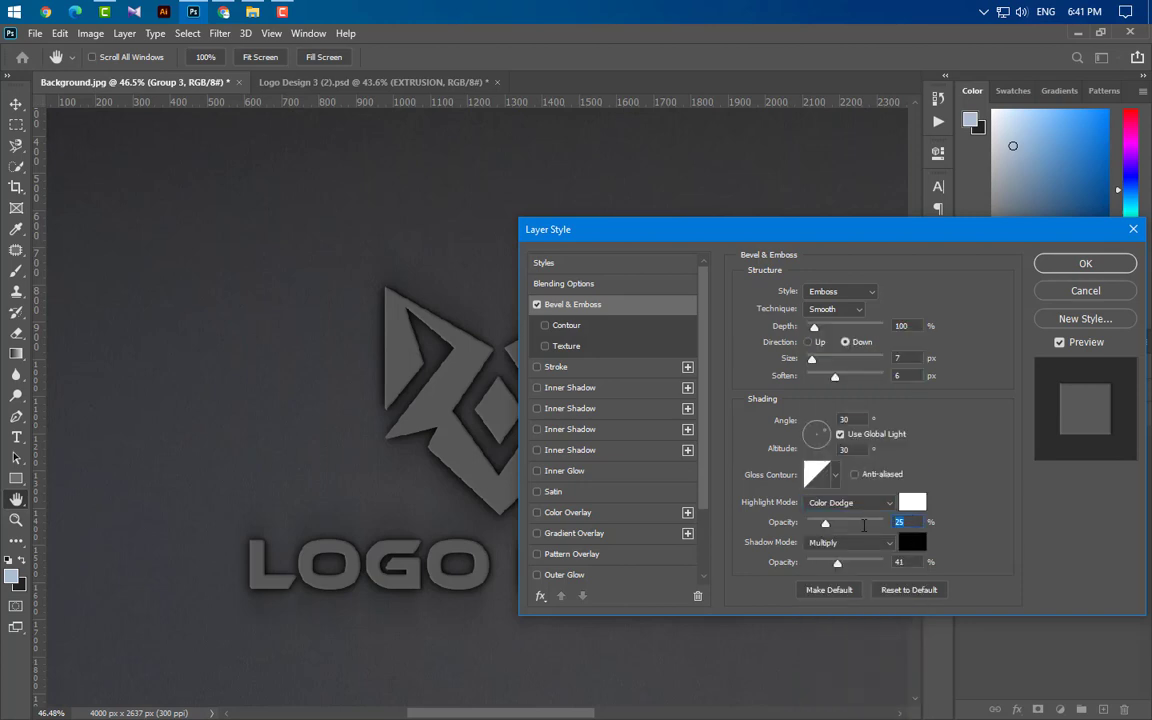
left_click(864, 546)
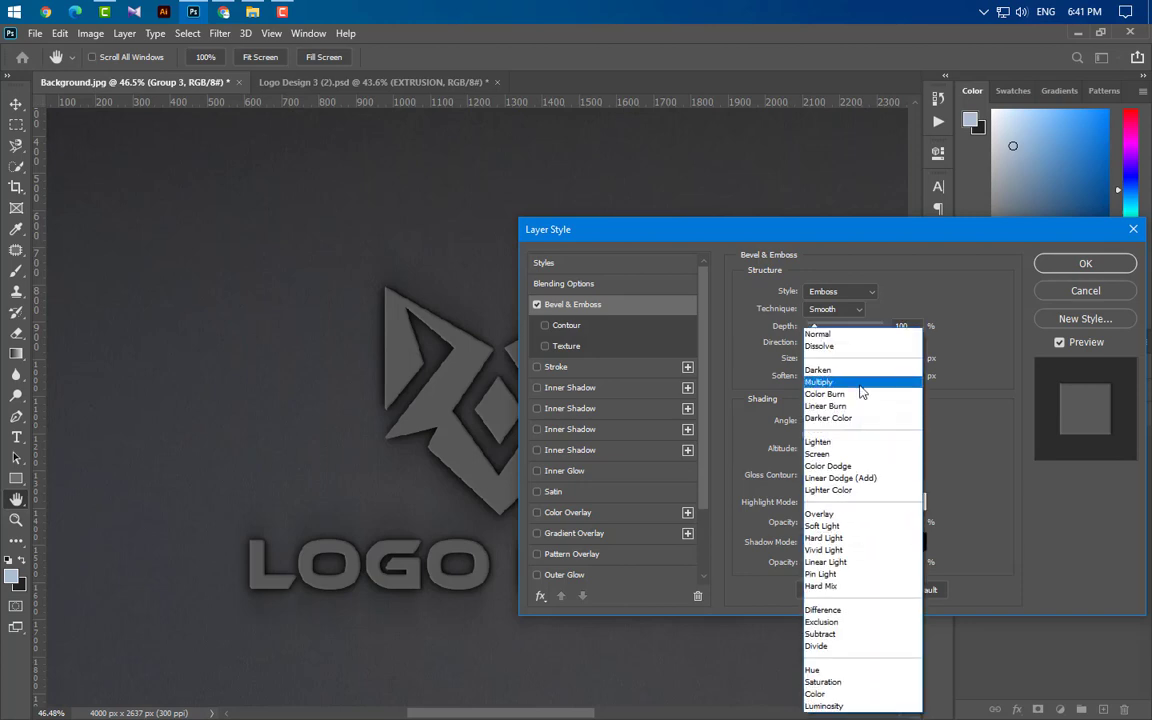
left_click(860, 388)
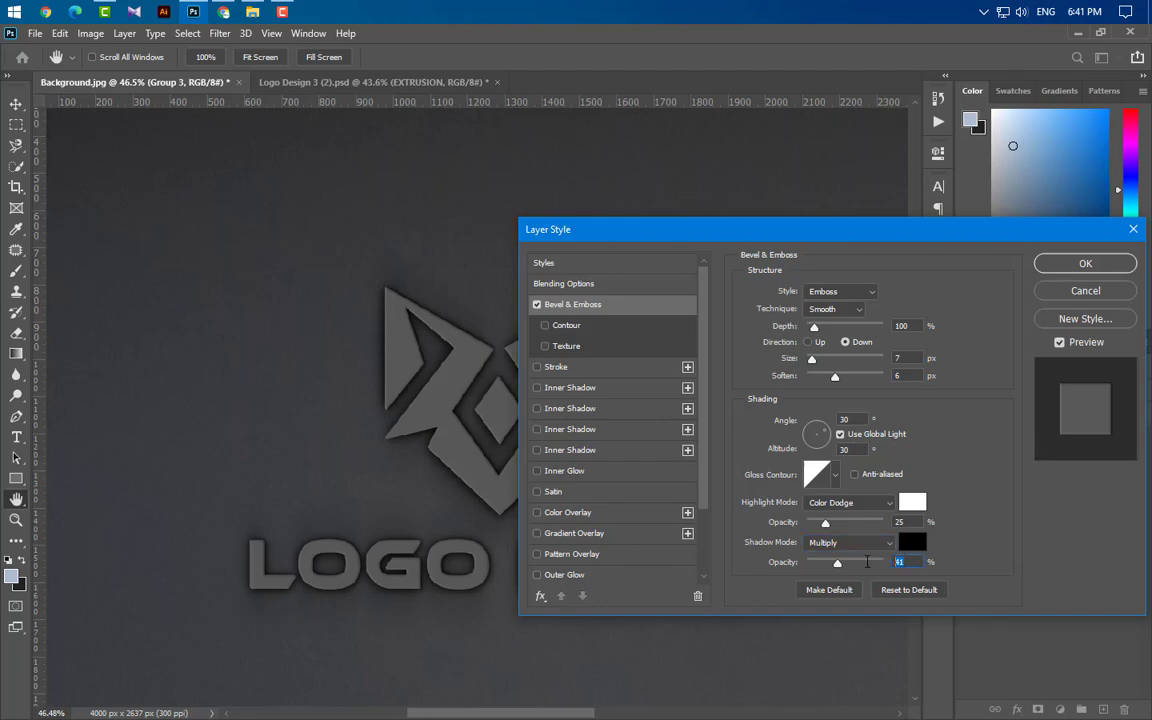
- Add a white Color Dodge Inner Shadow at 16% opacity, angle -117°, distance 0 px, choke 0%, size 2 px, with the arch-shaped contour
left_click(609, 389)
left_click(843, 293)
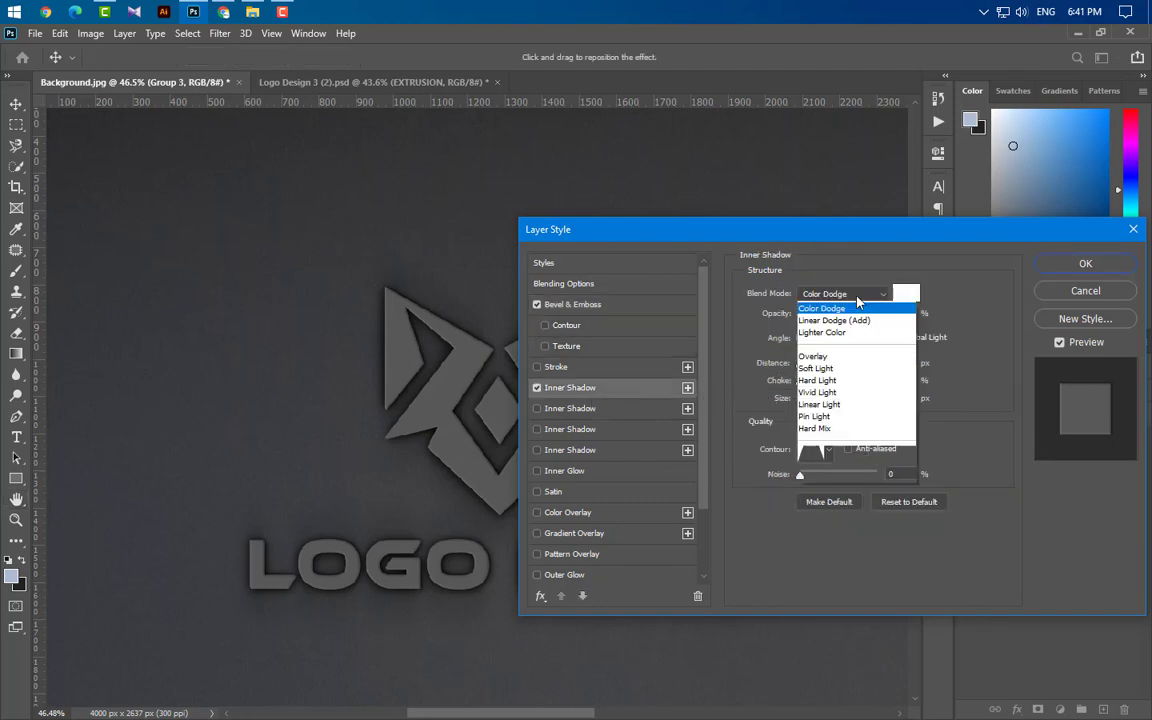
left_click(838, 440)
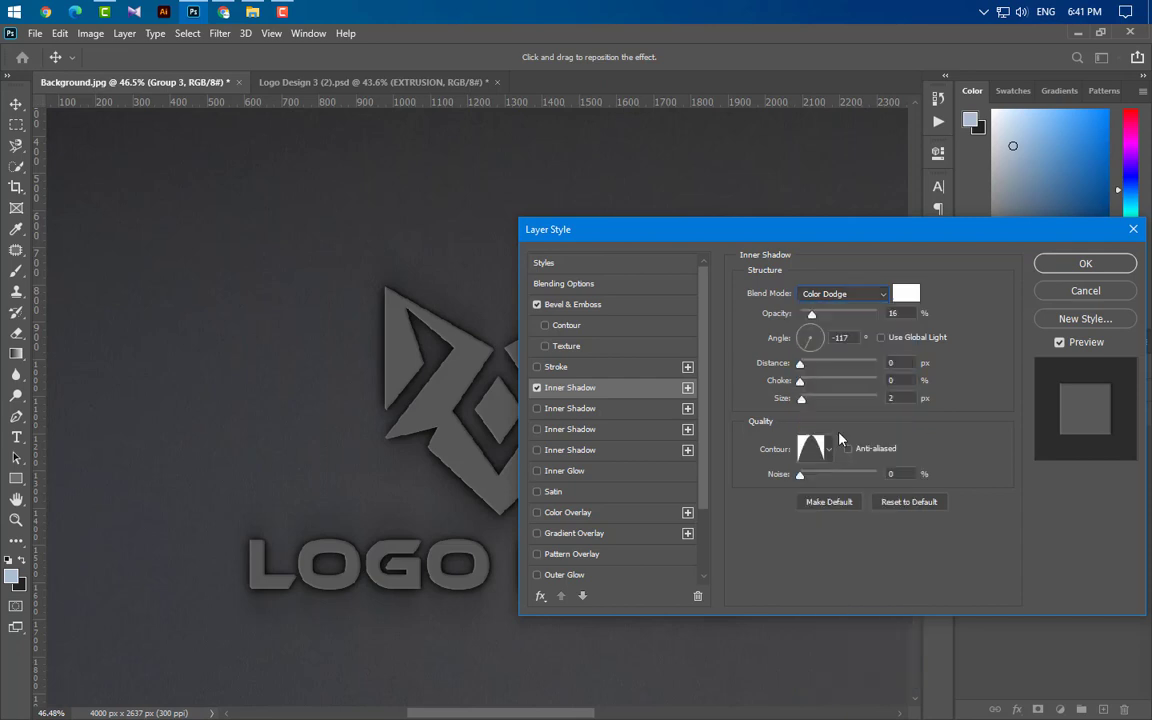
left_click(902, 293)
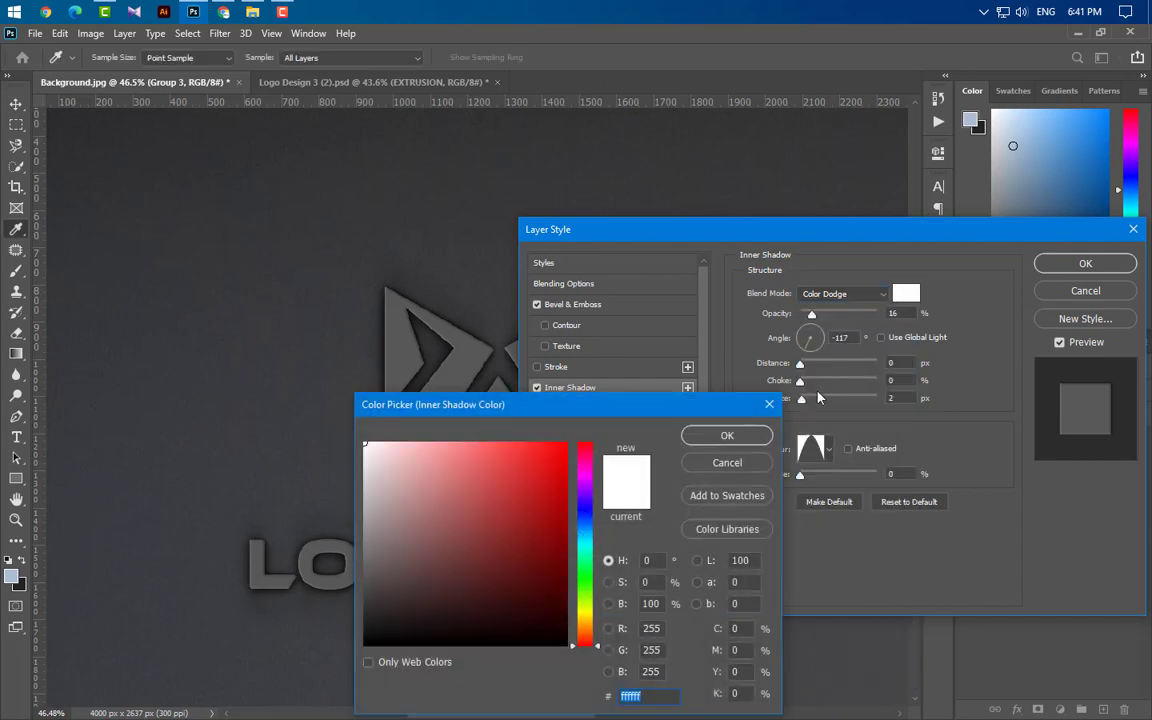
left_click(727, 435)
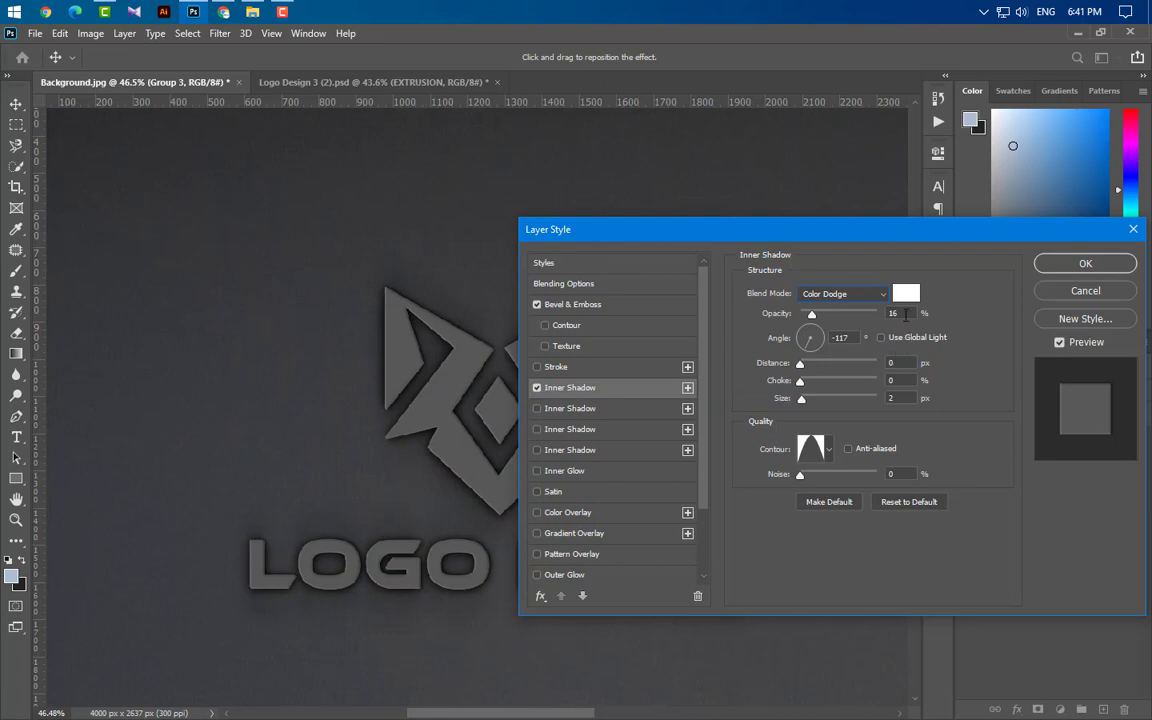
key("Tab")
left_click(830, 451)
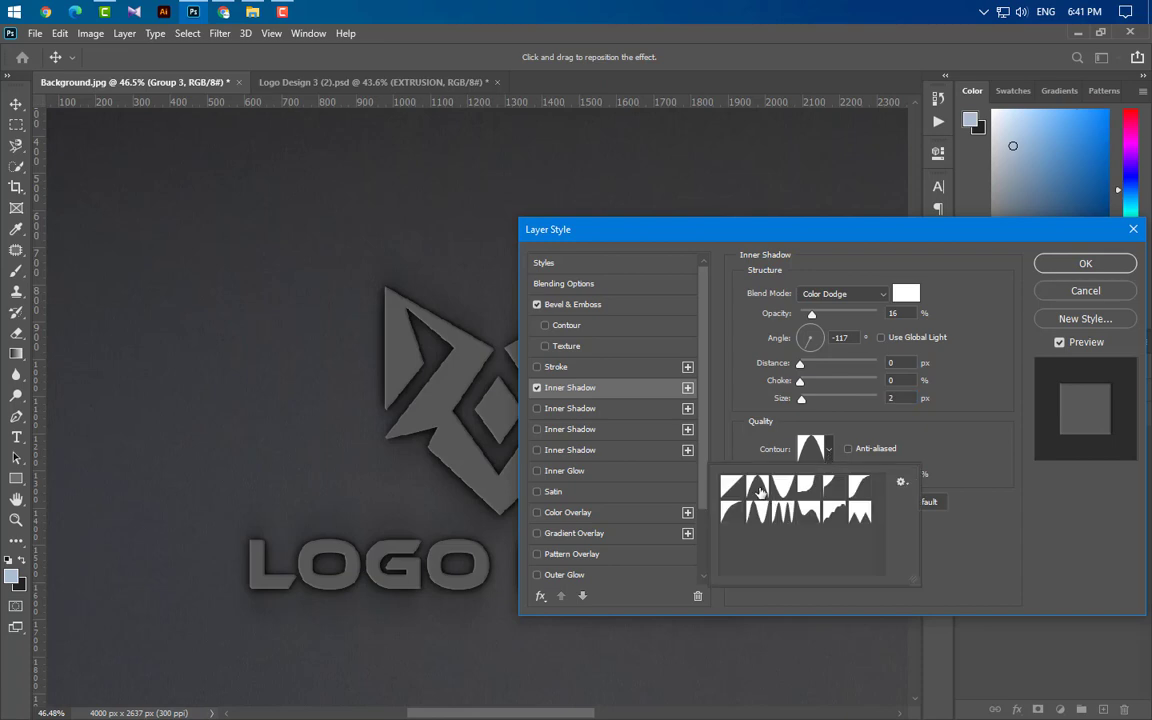
left_click(768, 489)
left_click(830, 451)
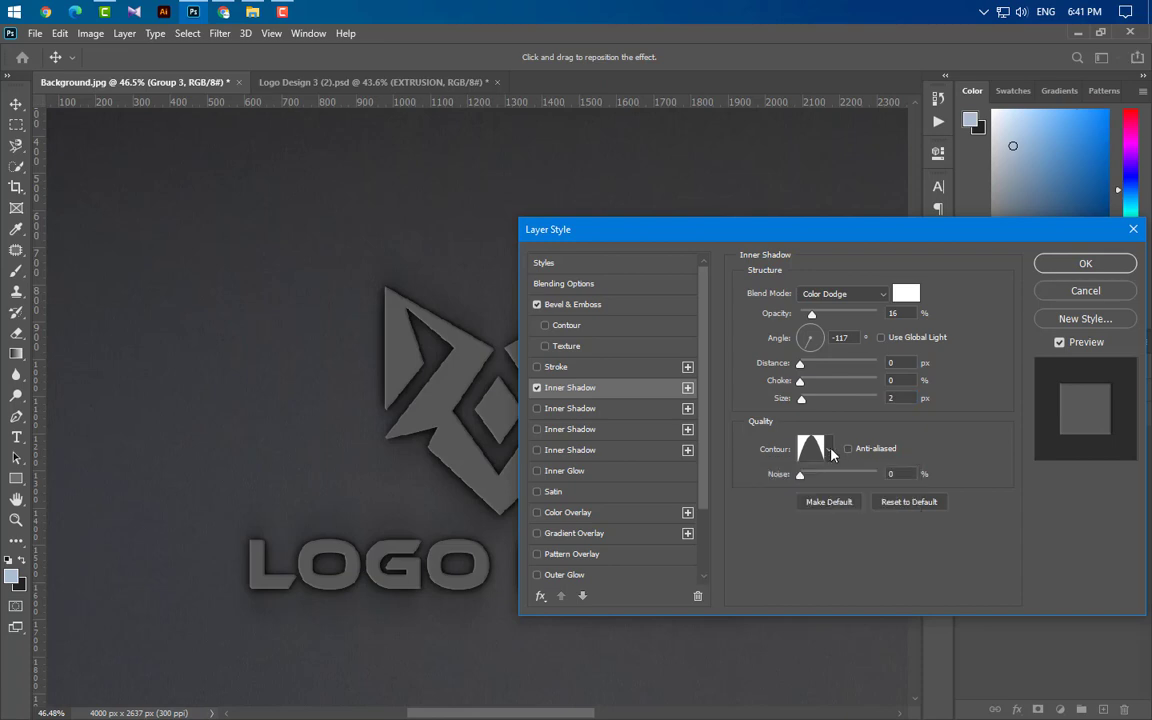
- Add a black (#000000) Color Overlay to Group 3 in Multiply mode at 18% opacity
left_click(628, 517)
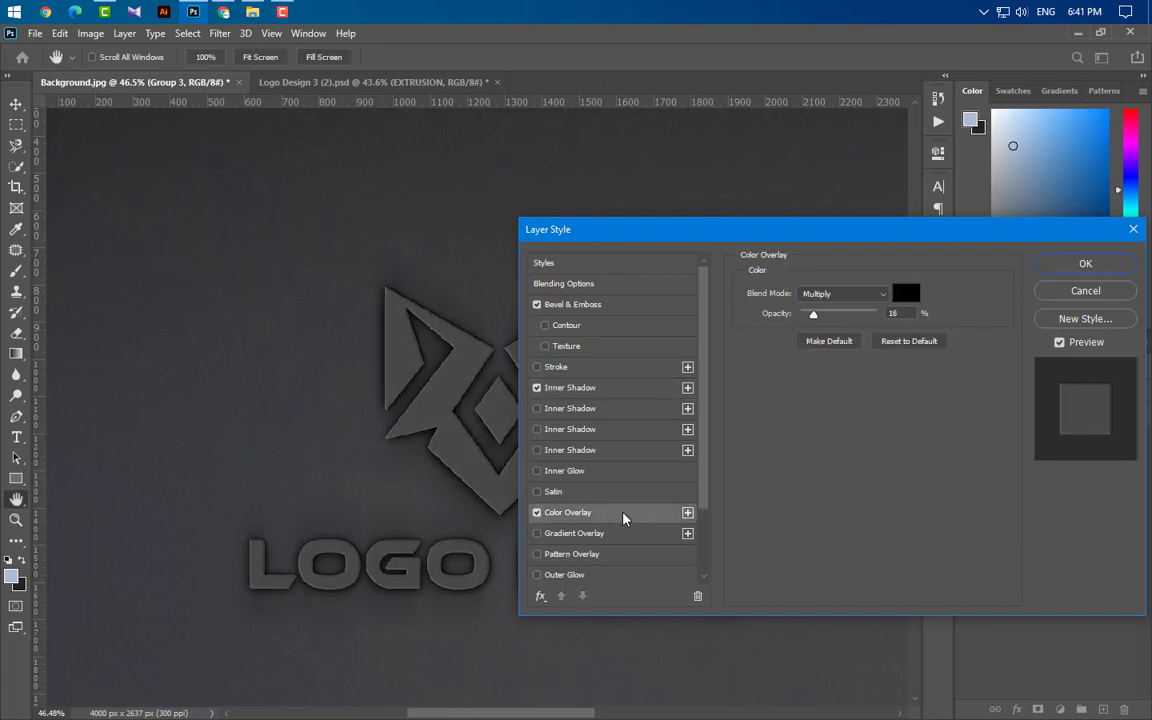
left_click(906, 293)
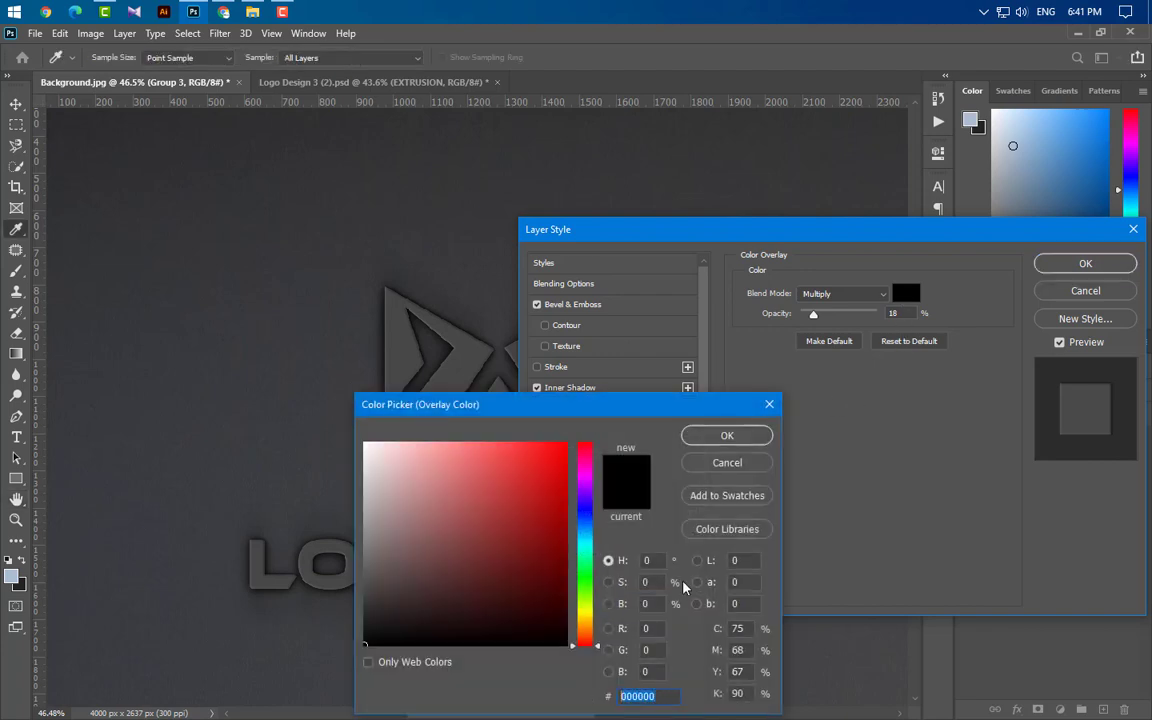
left_click(727, 435)
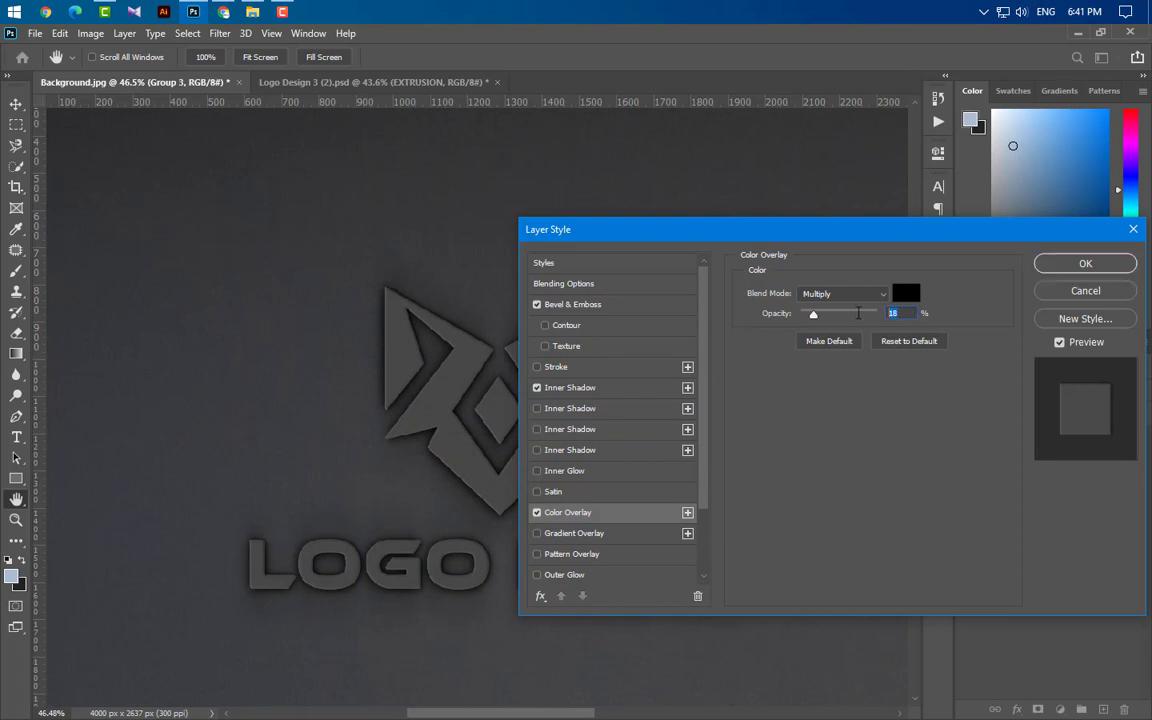
- Add a linear Gradient Overlay from opaque black to white at 0% opacity, in Normal mode at 100% opacity, 179° angle and 100% scale
left_click(634, 539)
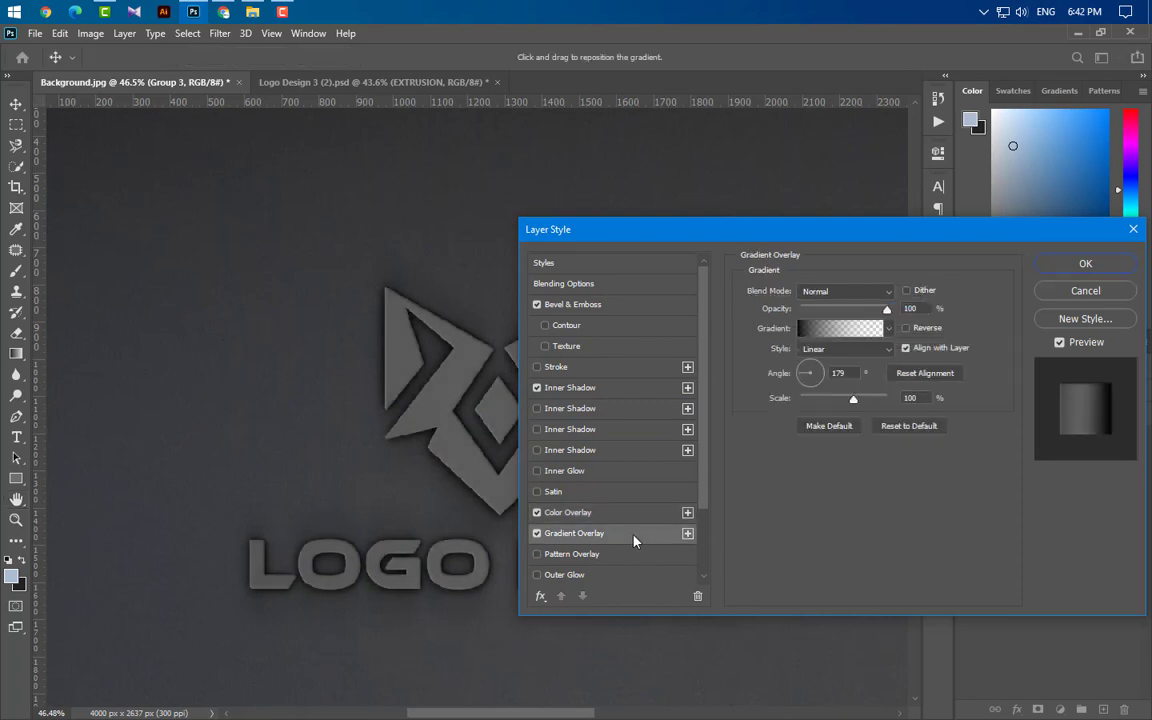
left_click(840, 328)
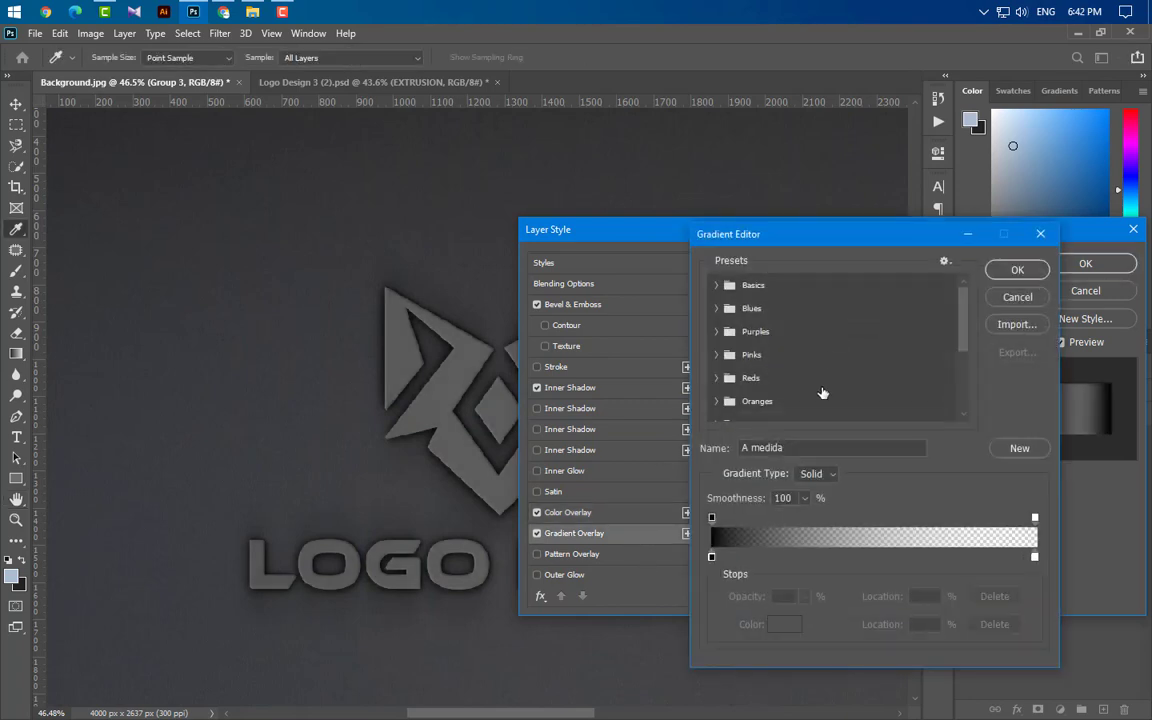
double_click(712, 557)
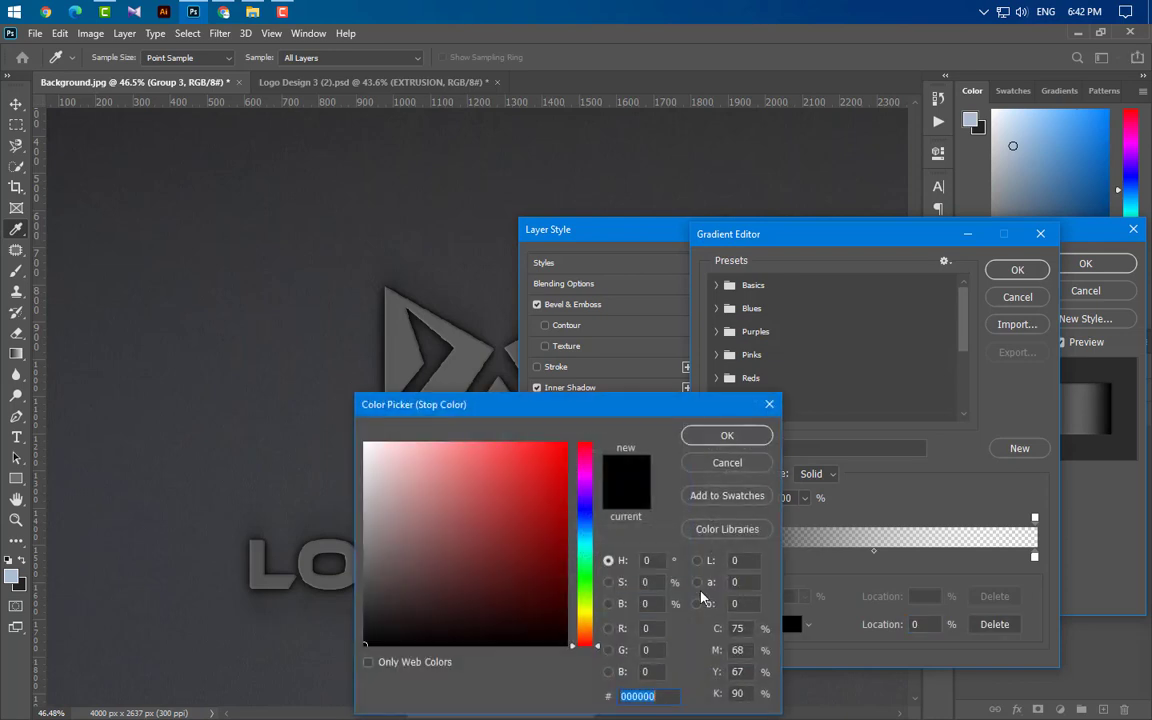
left_click(726, 436)
double_click(1035, 557)
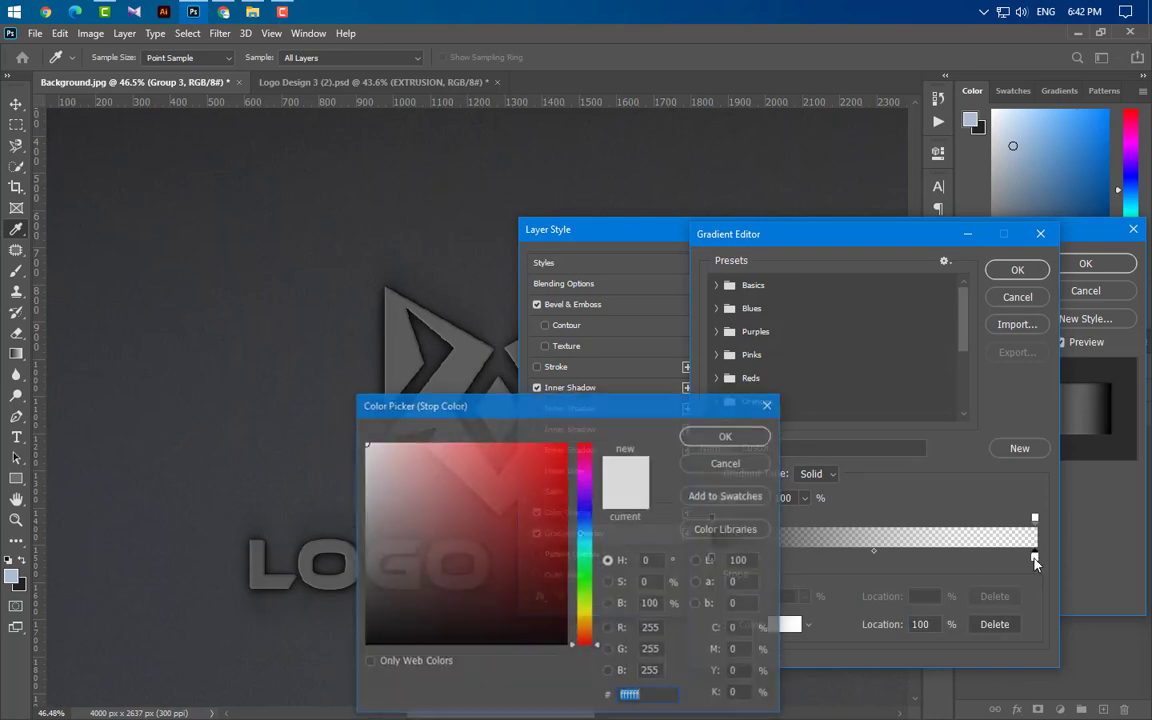
left_click(727, 437)
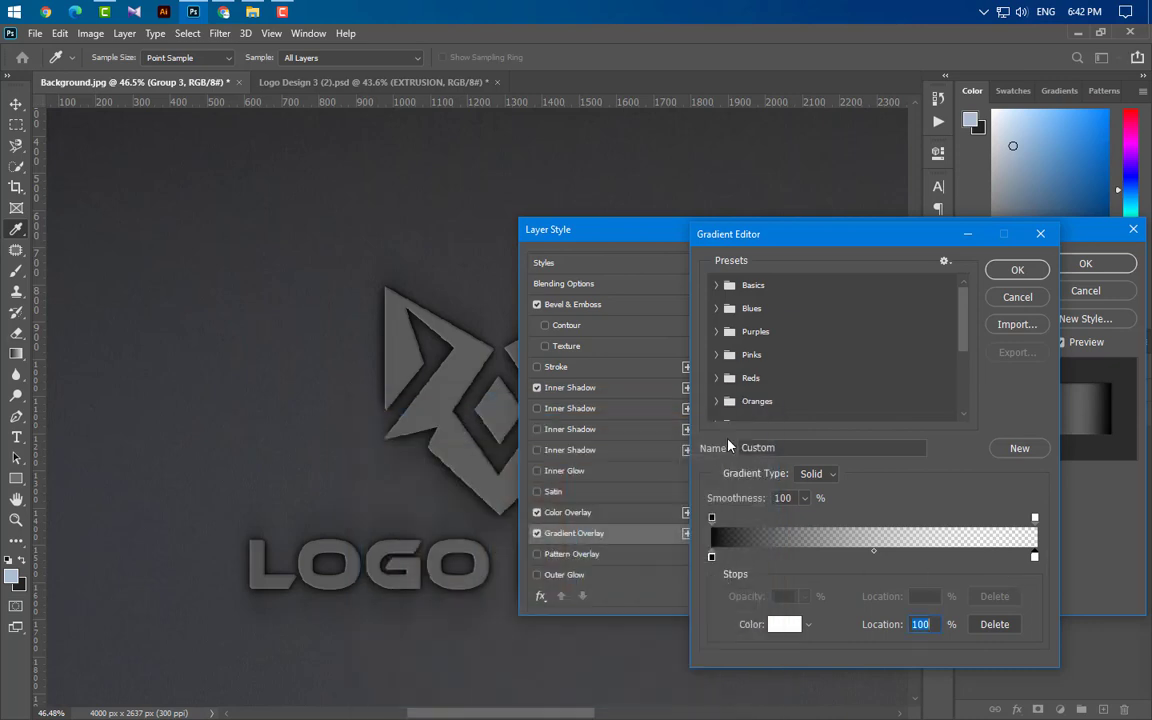
left_click(1035, 518)
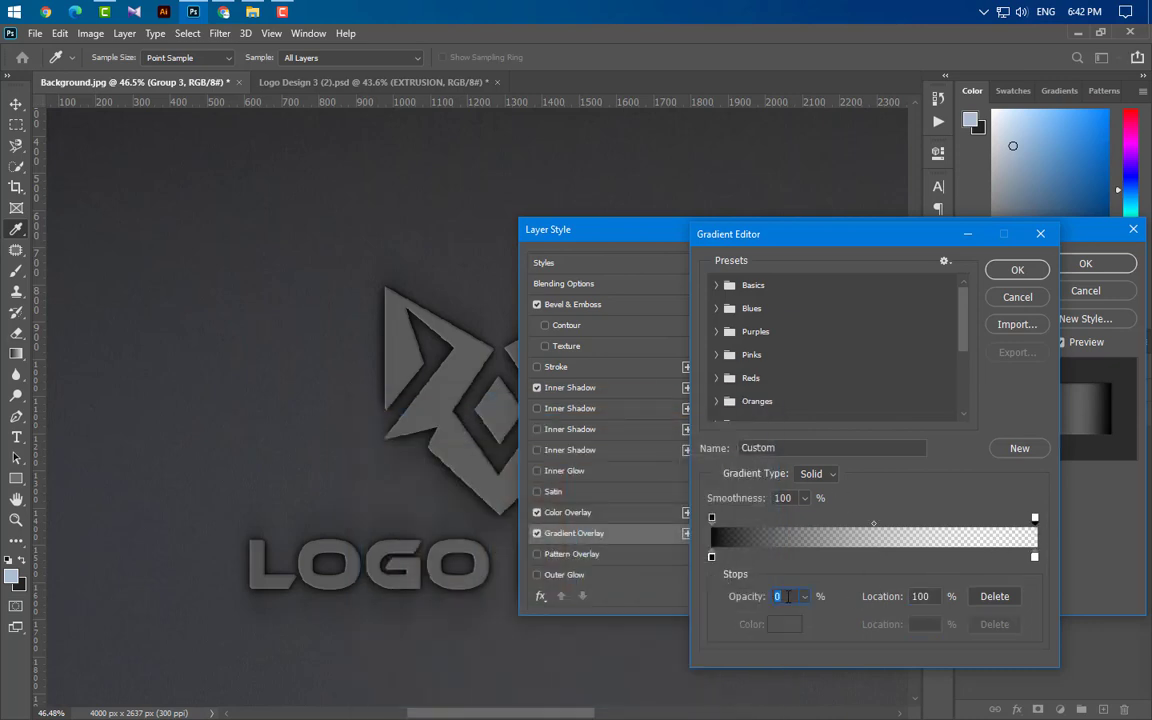
left_click(1017, 269)
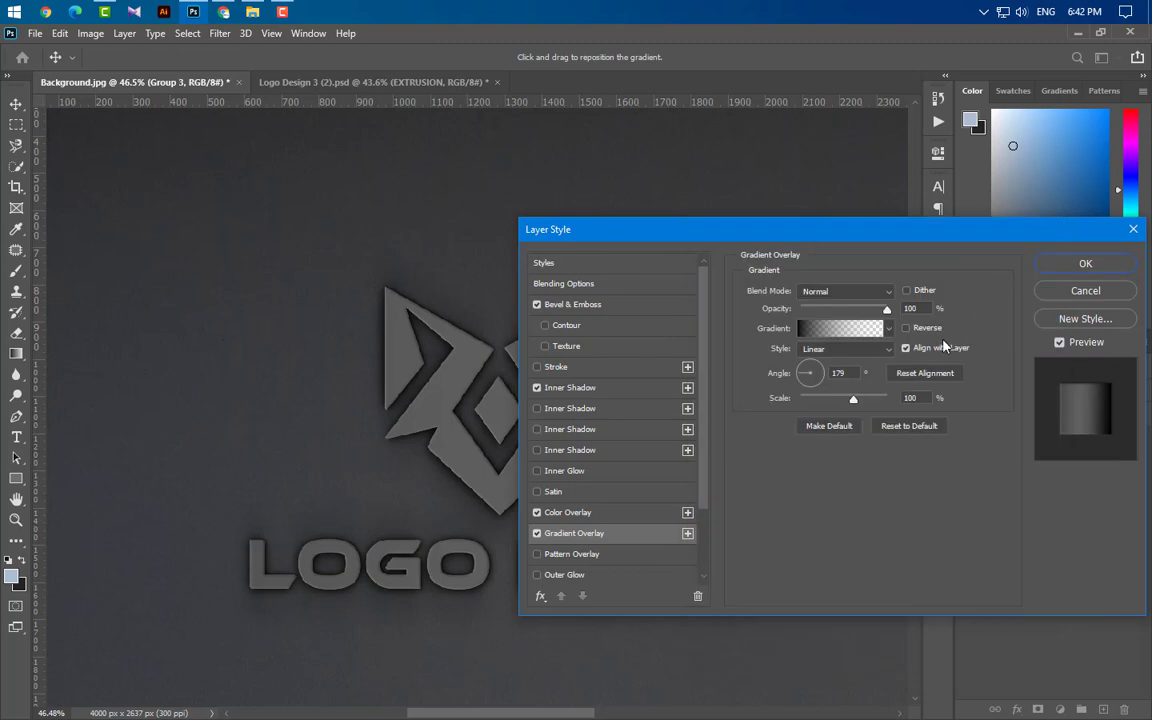
left_click(853, 375)
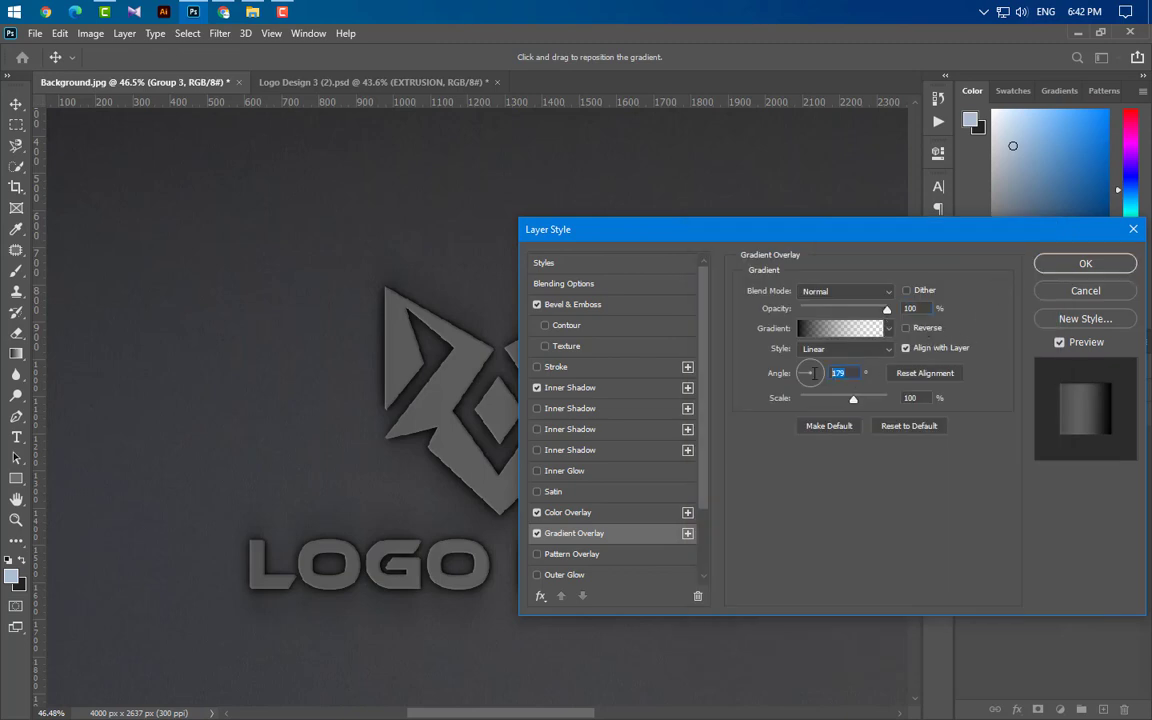
left_click(918, 399)
- Add a white Outer Glow in Color Dodge mode with 23% opacity, 8% noise, Softer technique, 0% spread, 38 px size and 73% range
left_click(614, 577)
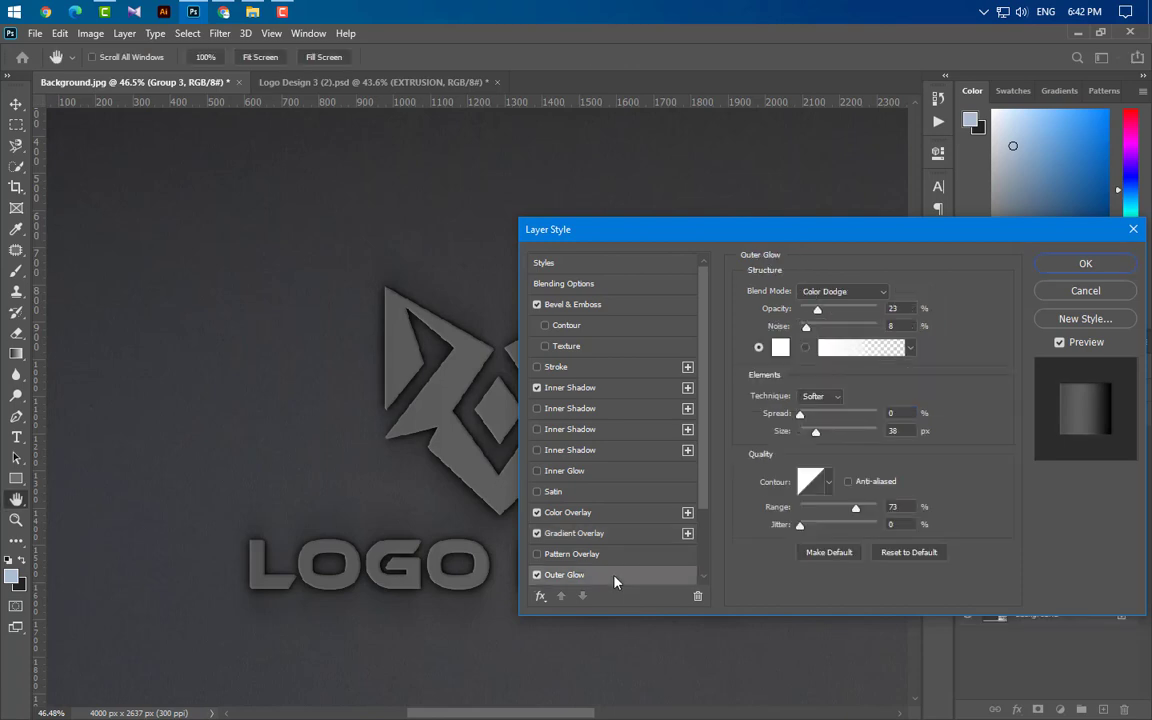
left_click(855, 292)
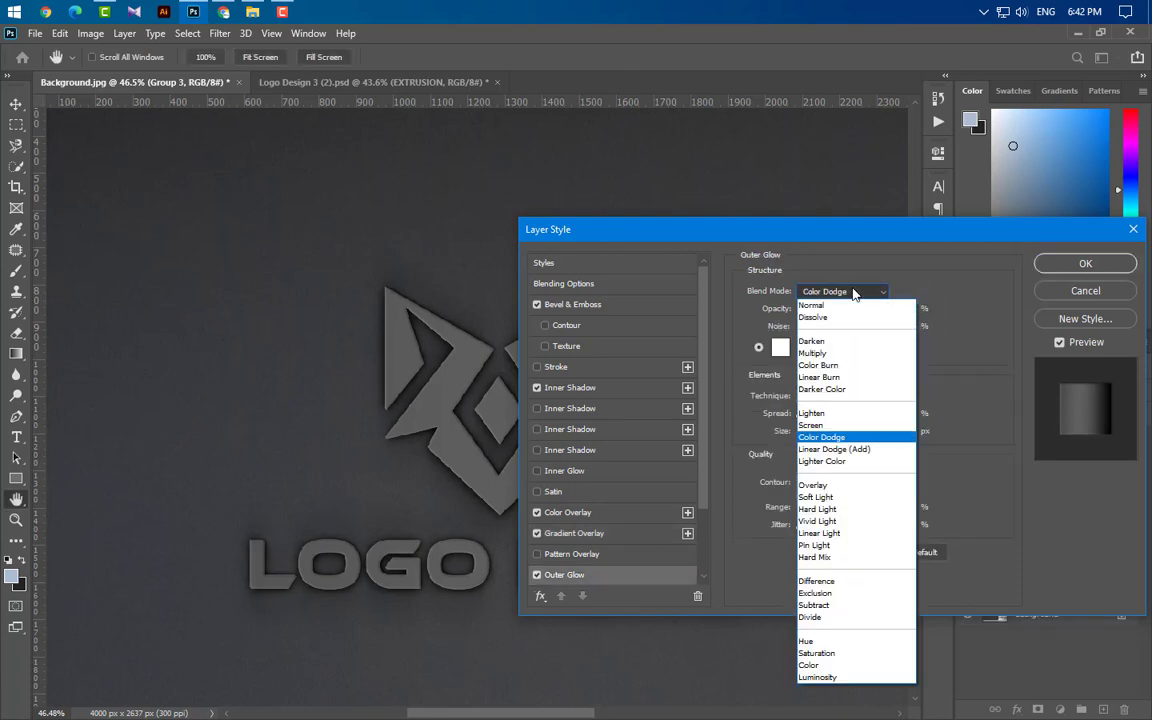
left_click(834, 440)
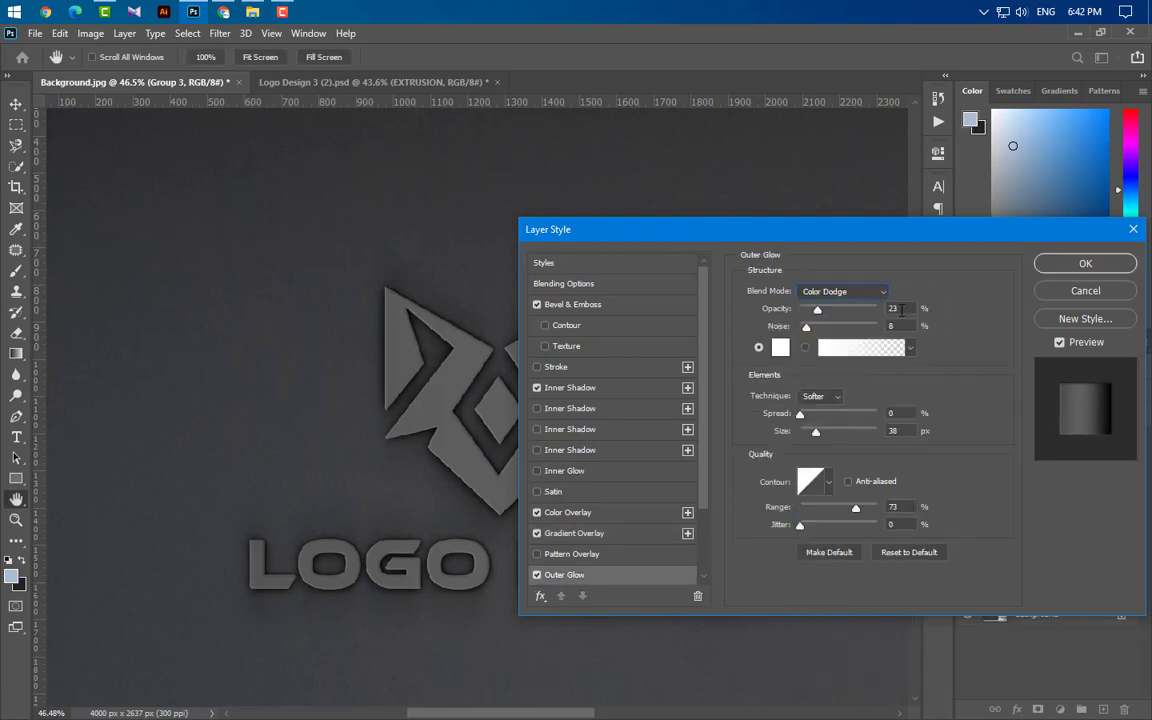
double_click(888, 325)
left_click(780, 347)
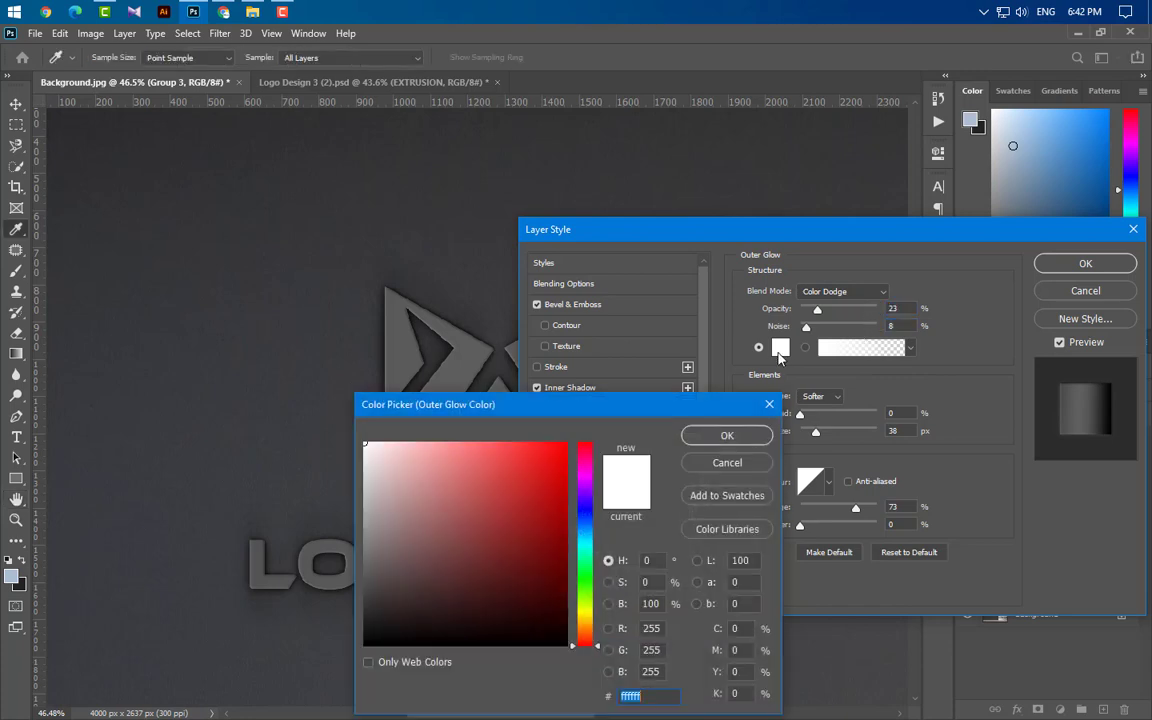
left_click(755, 442)
double_click(901, 431)
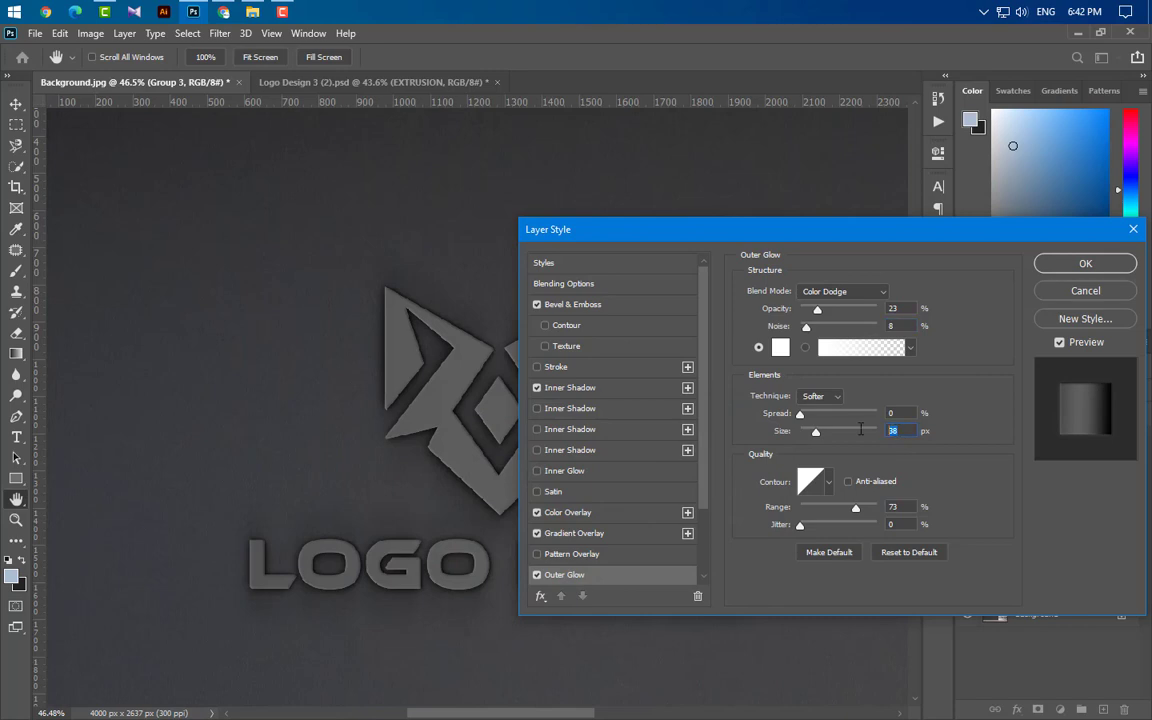
key("Tab")
- Add a #4e4e4e Drop Shadow to Group 3 in Multiply mode with 20% opacity, 120° angle, 19 px distance, 0% spread, 13 px size and 3% noise
scroll(610, 535, "down", 3)
left_click(625, 540)
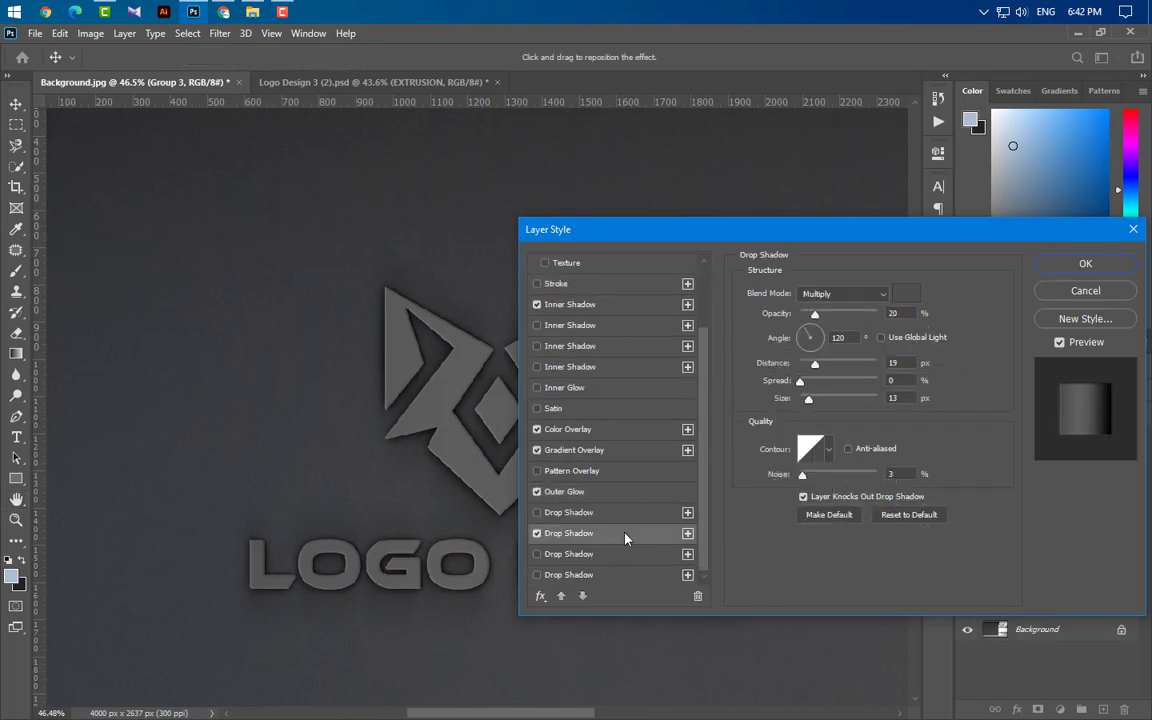
left_click(906, 293)
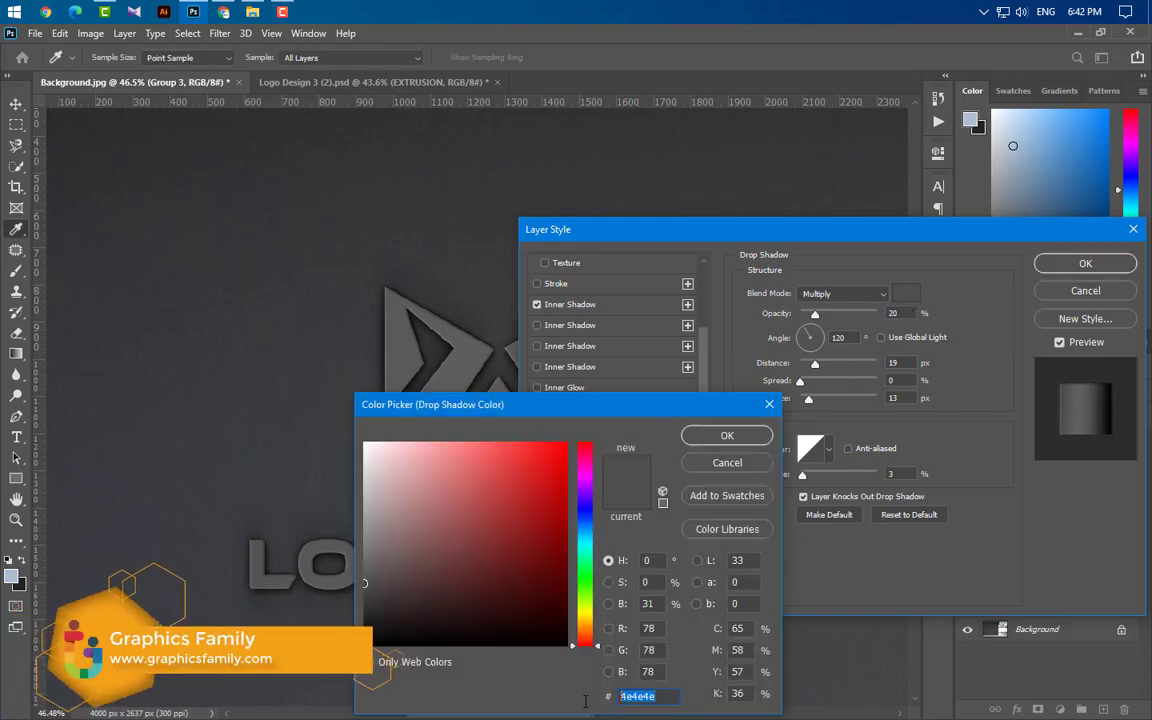
left_click(754, 441)
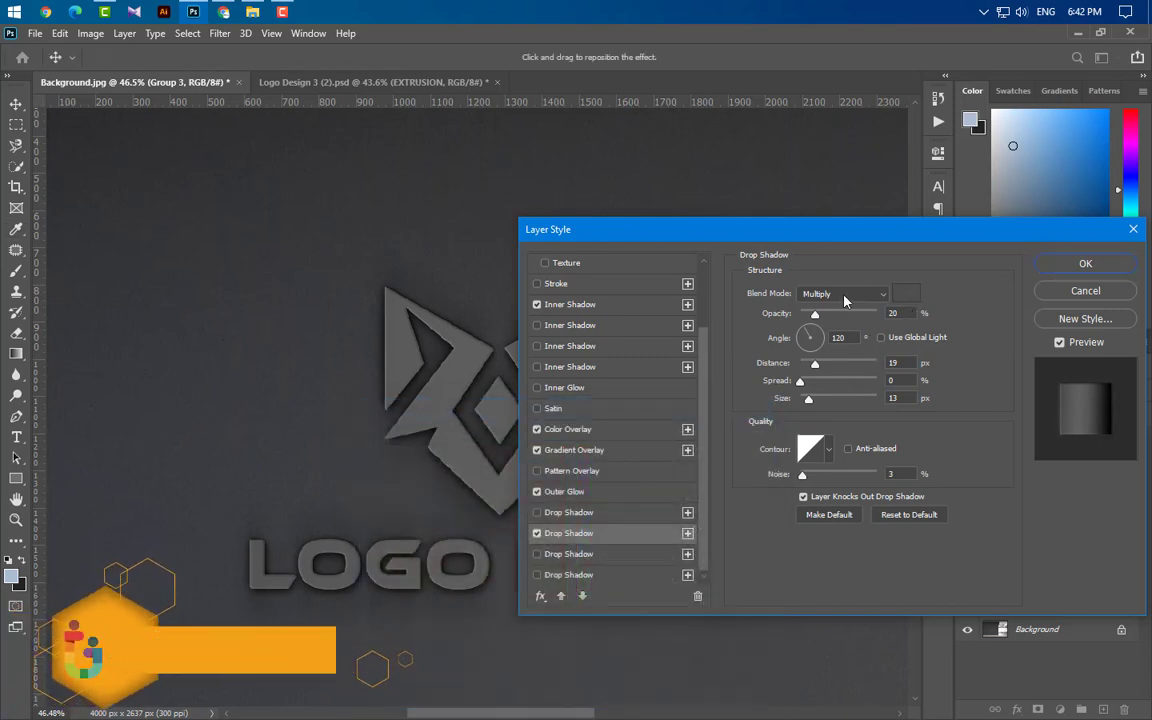
left_click(843, 293)
left_click(843, 356)
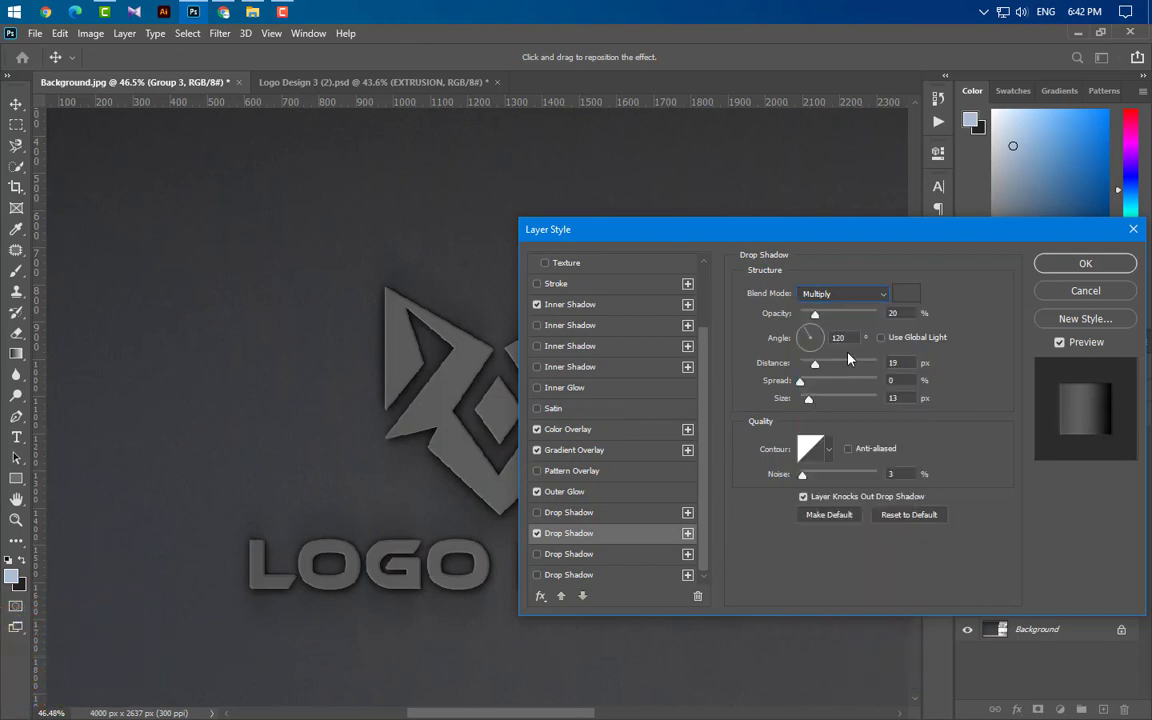
key("Tab")
key("Tab")
left_click(904, 397)
left_click(871, 474)
left_click(1101, 268)
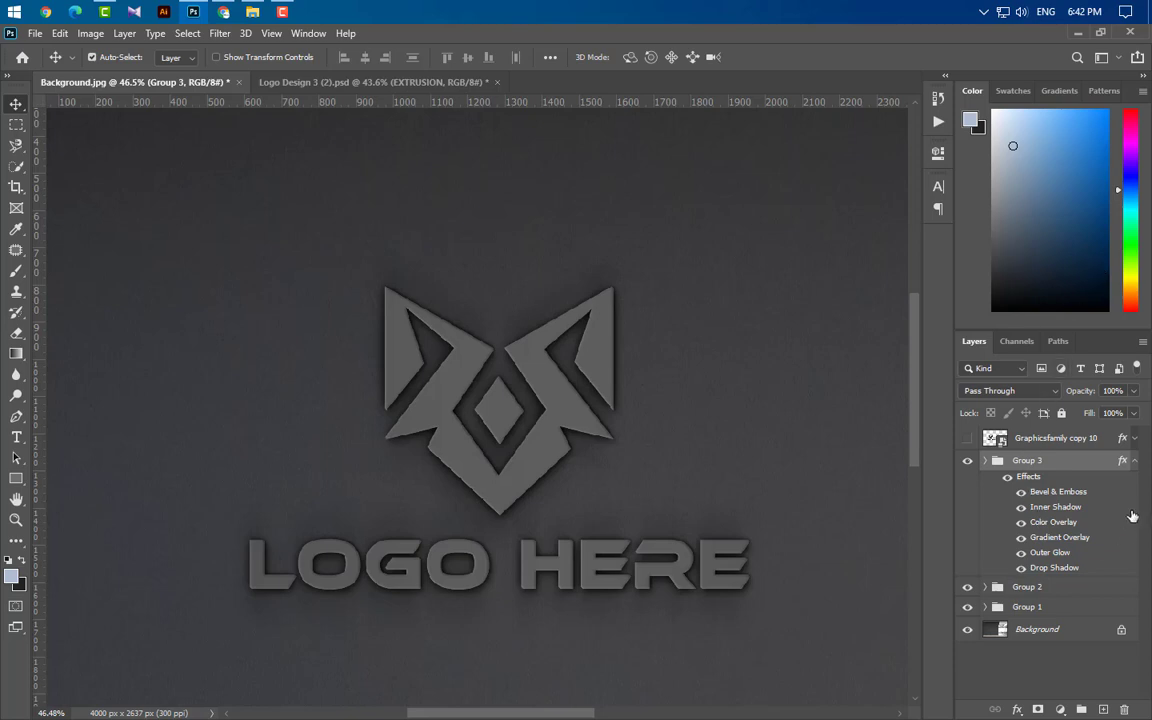
- Collapse Group 3's effects list, then show the Graphicsfamily copy 10 layer and delete its existing layer effects
left_click(1134, 460)
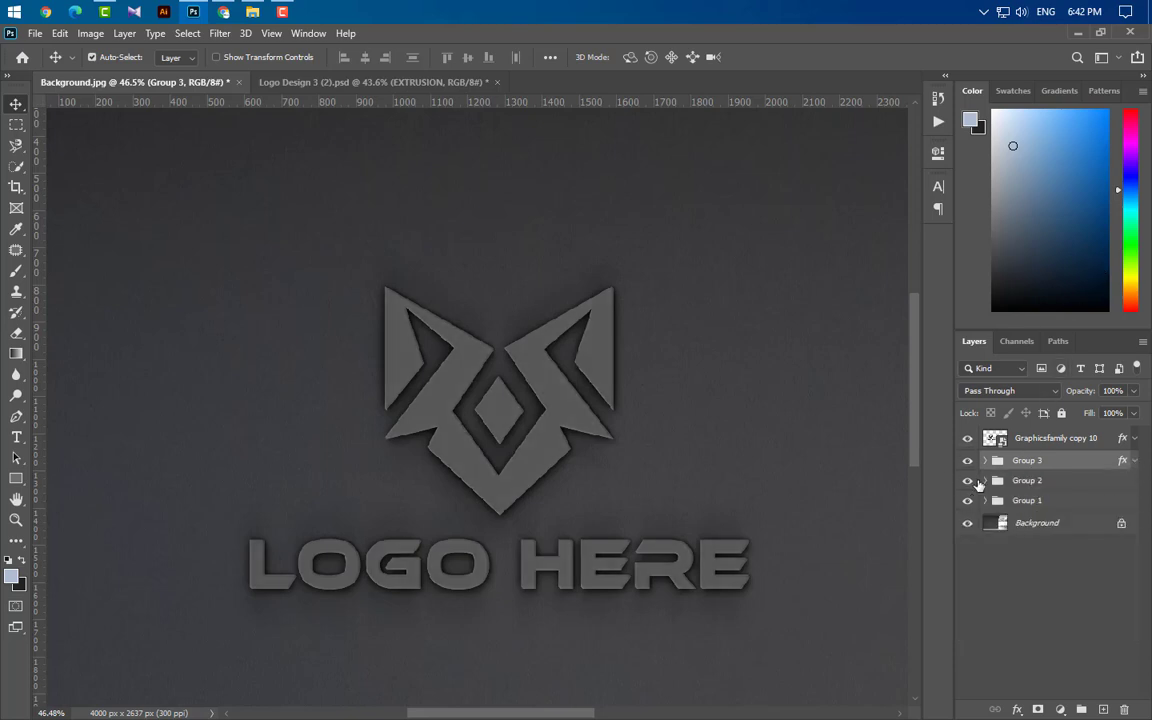
left_click(1075, 440)
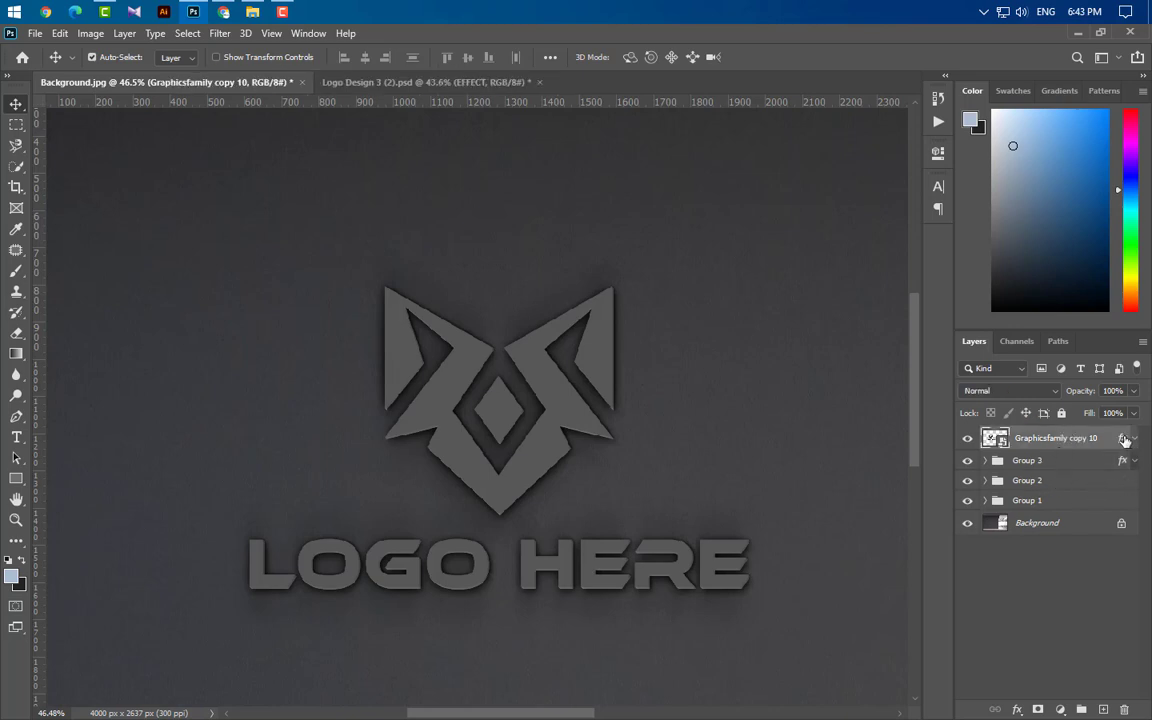
left_click_drag(1122, 438, 1124, 709)
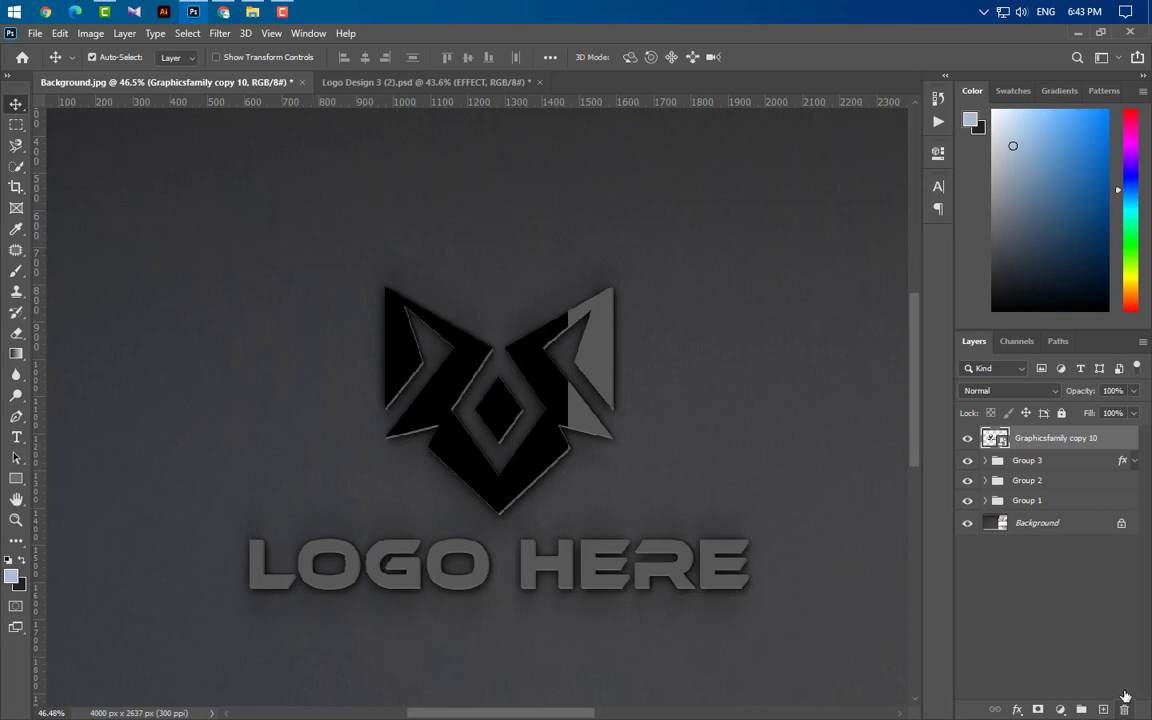
- Add a Smooth Outer Bevel to Graphicsfamily copy 10 with 100% depth, Up direction, 3 px size and 2 px soften
double_click(1124, 445)
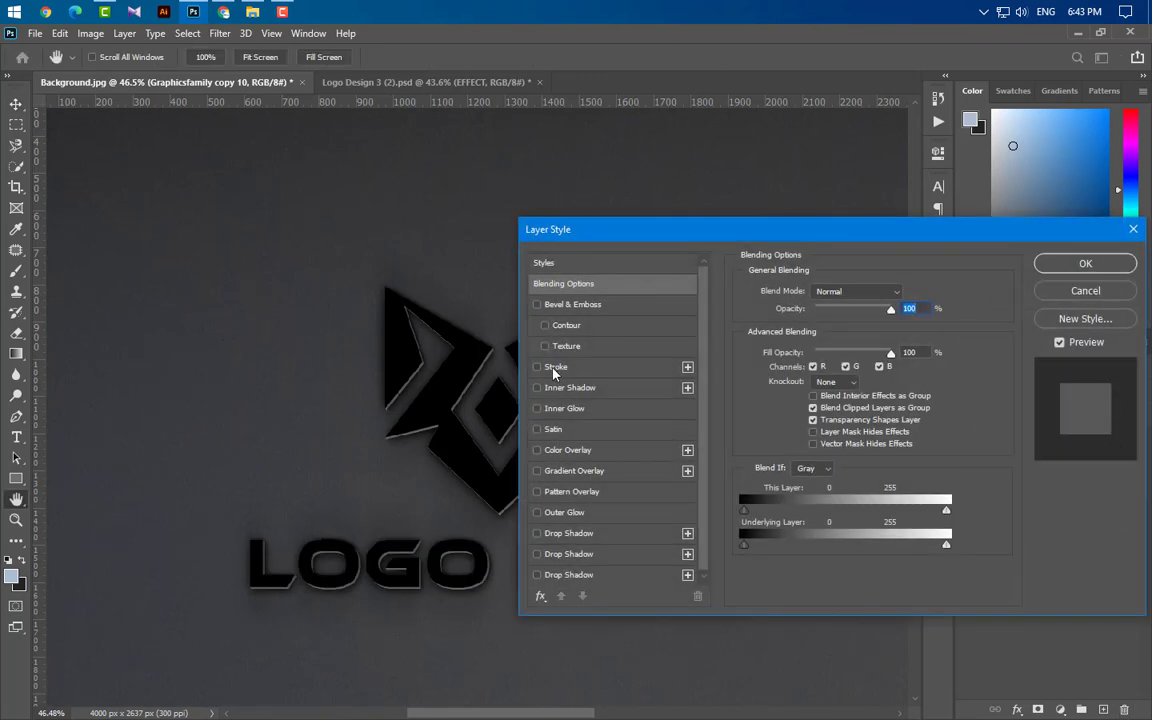
left_click(612, 304)
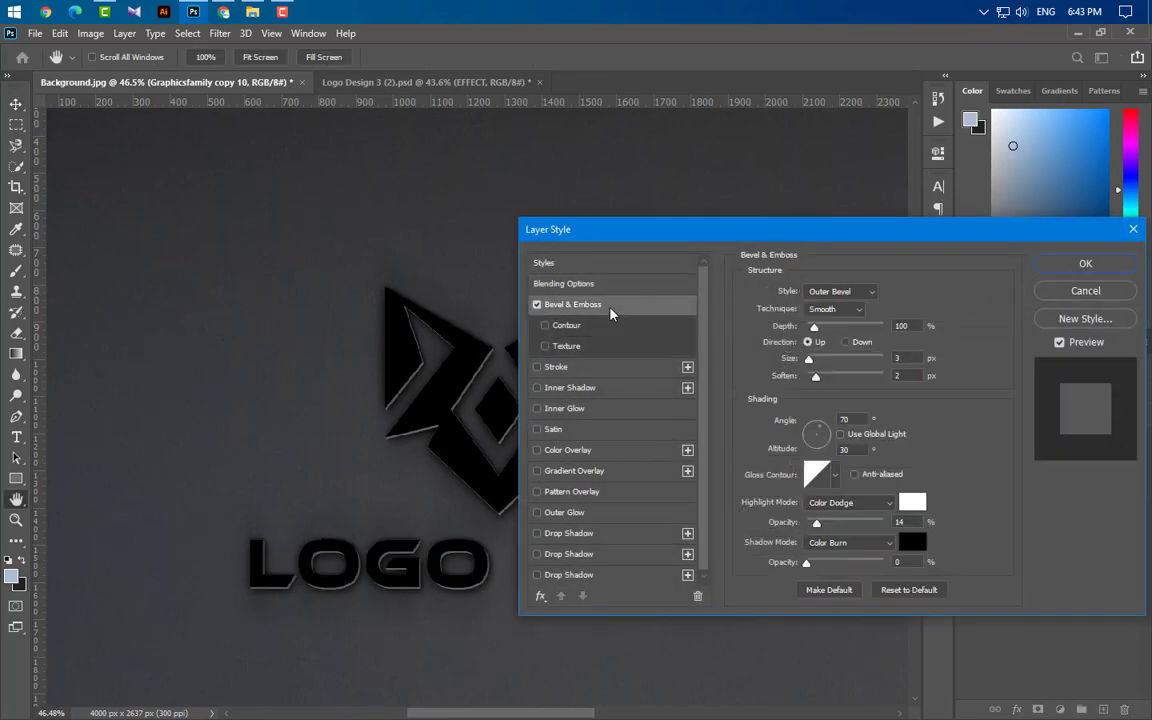
left_click(842, 291)
left_click(850, 305)
left_click(847, 309)
left_click(843, 322)
left_click(886, 327)
left_click(900, 358)
left_click(878, 376)
- Set the bevel's shading to 70° angle, 30° altitude, white Color Dodge highlight at 14% and black Color Burn shadow at 0% opacity
key("Tab")
left_click(866, 503)
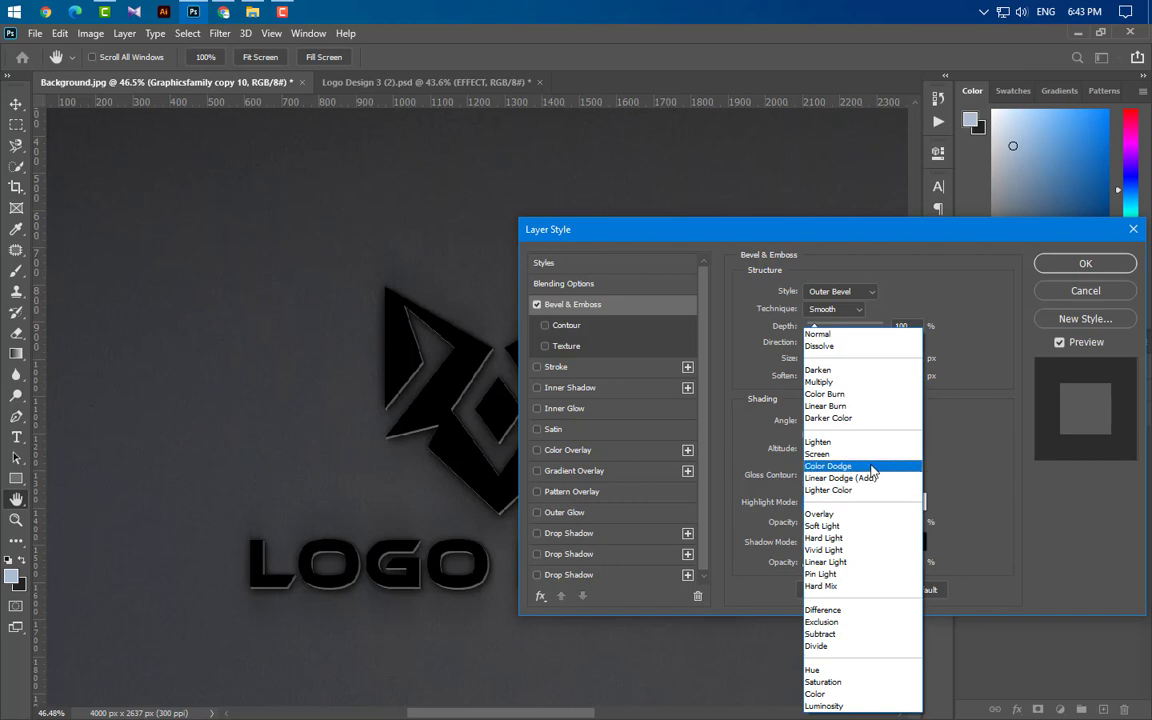
left_click(872, 470)
left_click(869, 522)
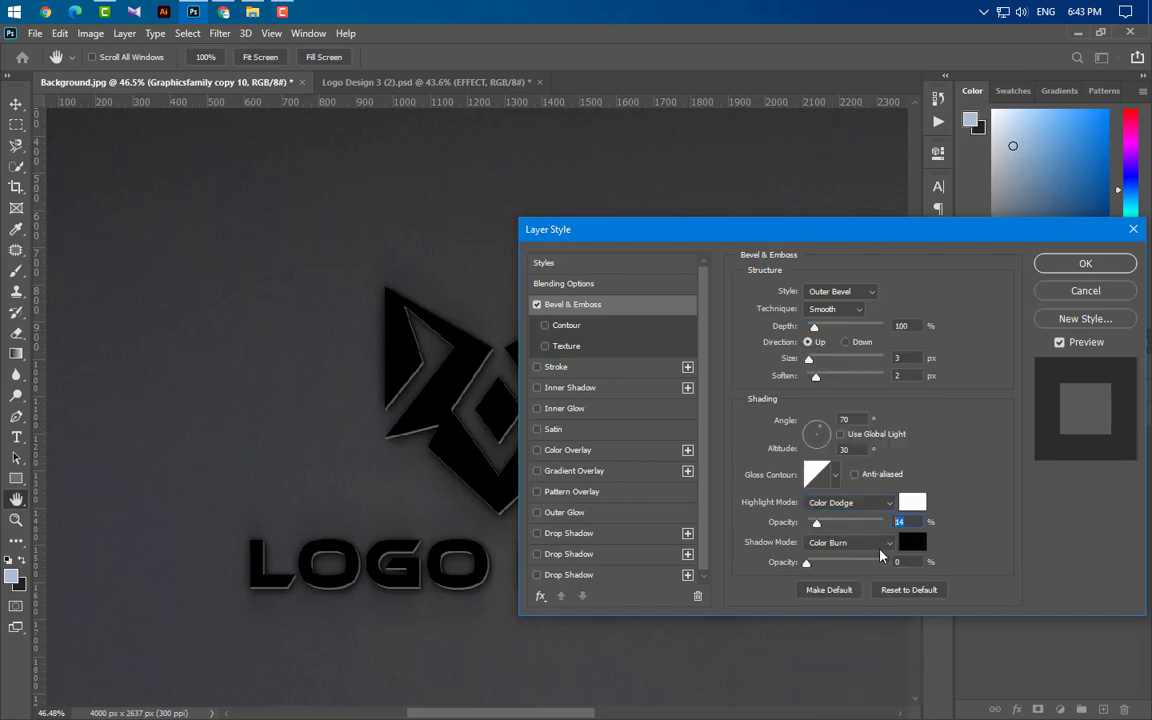
left_click(880, 546)
left_click(862, 394)
left_click(889, 562)
- Add a white (#ffffff) Inner Shadow in Color Dodge mode with 63% opacity, 90° angle, 0 px distance, 0% choke and 5 px size
left_click(612, 390)
left_click(906, 293)
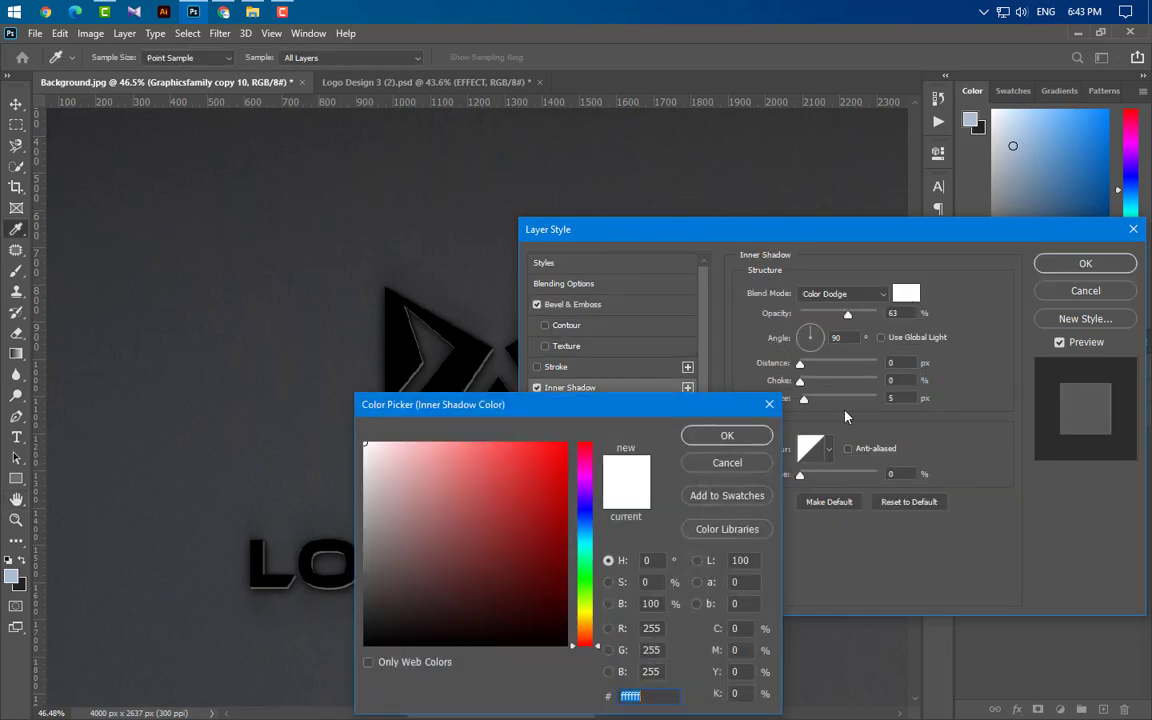
left_click(755, 436)
left_click(830, 294)
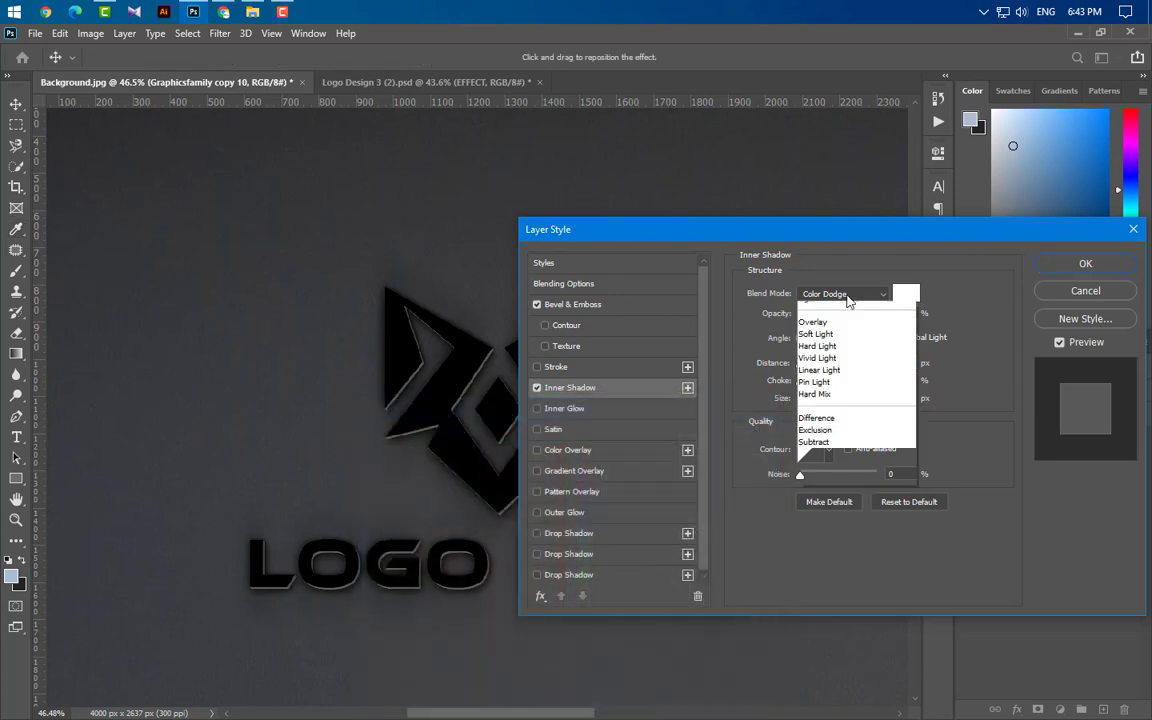
left_click(843, 440)
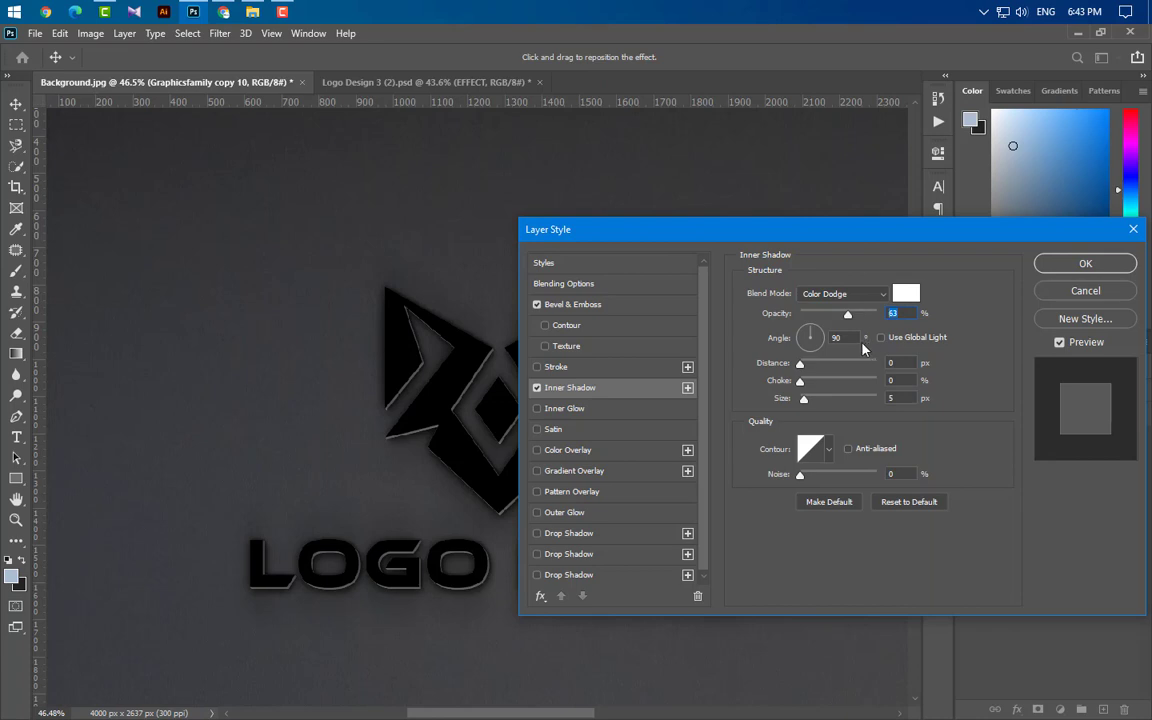
key("Tab")
key("Tab")
key("Tab")
key("Tab")
- Add a #4e4e4e Drop Shadow in Multiply mode with 48% opacity, 82° angle, 9 px distance, 0% spread and 6 px size
left_click(612, 533)
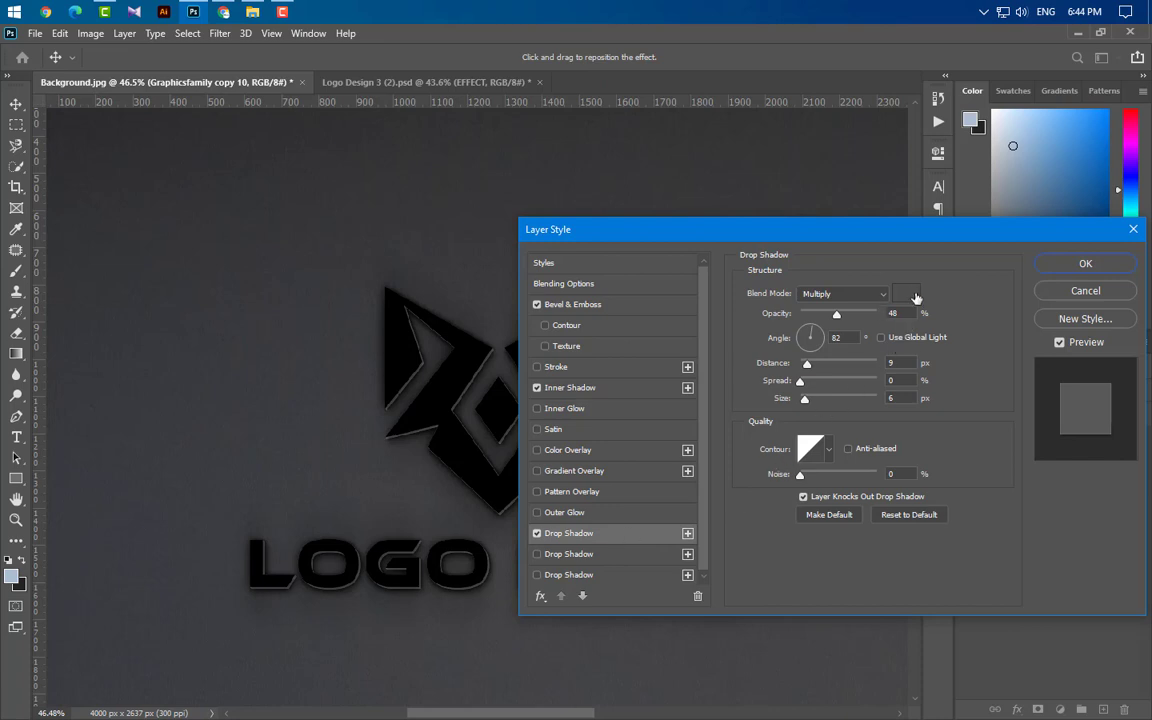
left_click(906, 293)
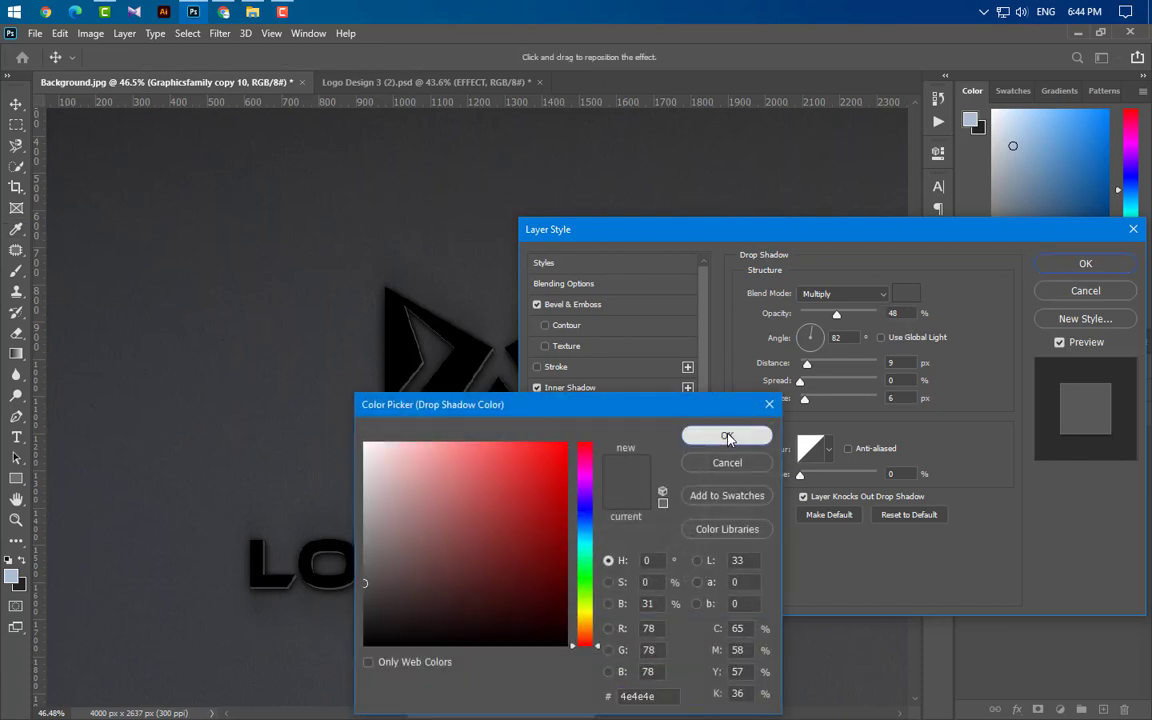
left_click(727, 435)
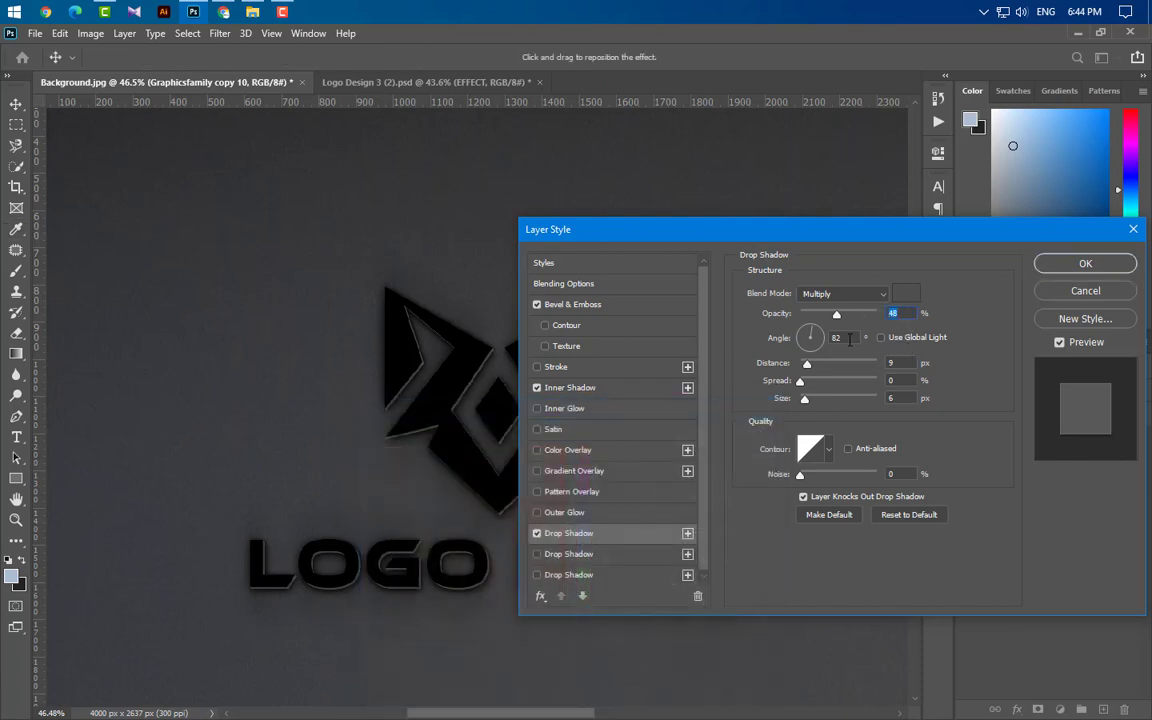
key("Tab")
key("Tab")
key("Tab")
- Add a second, white Drop Shadow in Linear Dodge (Add) mode with 21% opacity, 90° angle, 1 px distance and 1 px size, and apply the styles
left_click(630, 578)
left_click(840, 293)
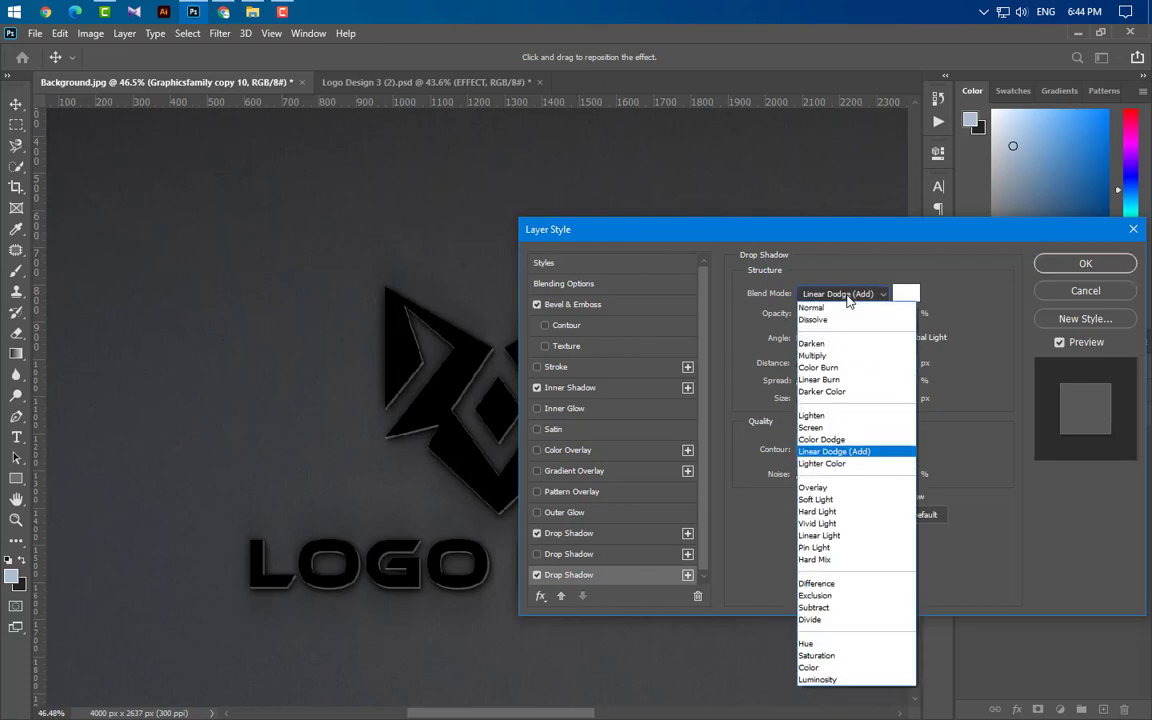
left_click(845, 453)
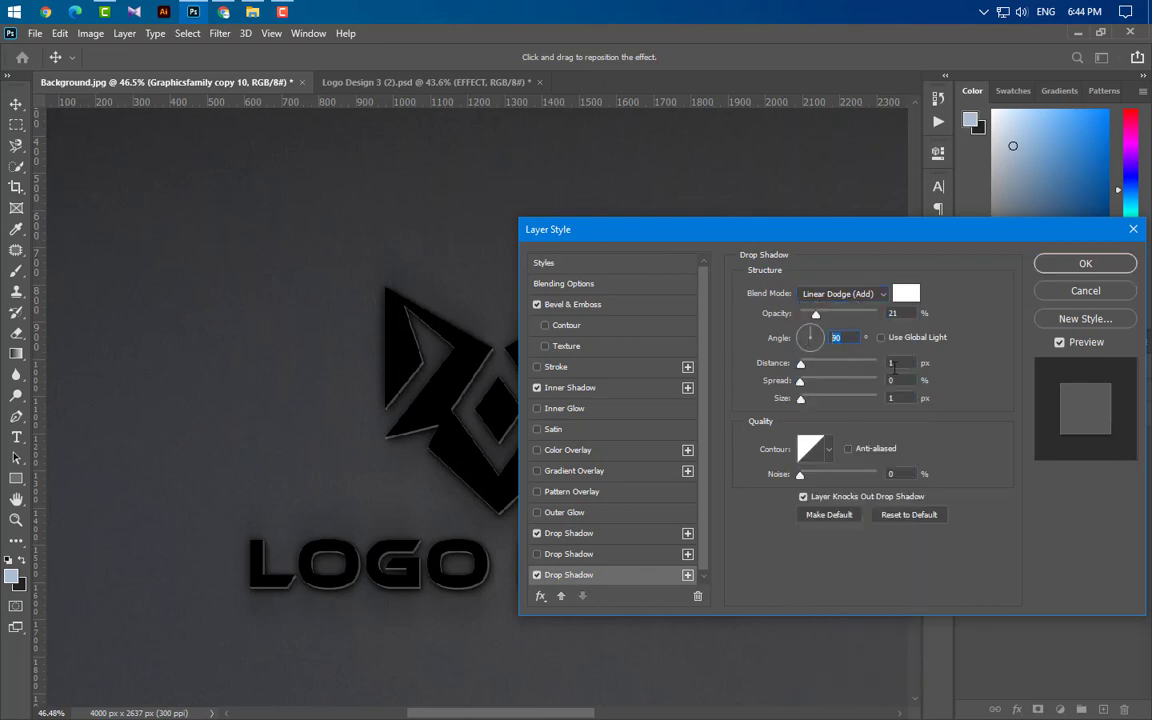
left_click(895, 366)
left_click(901, 398)
left_click(1072, 265)
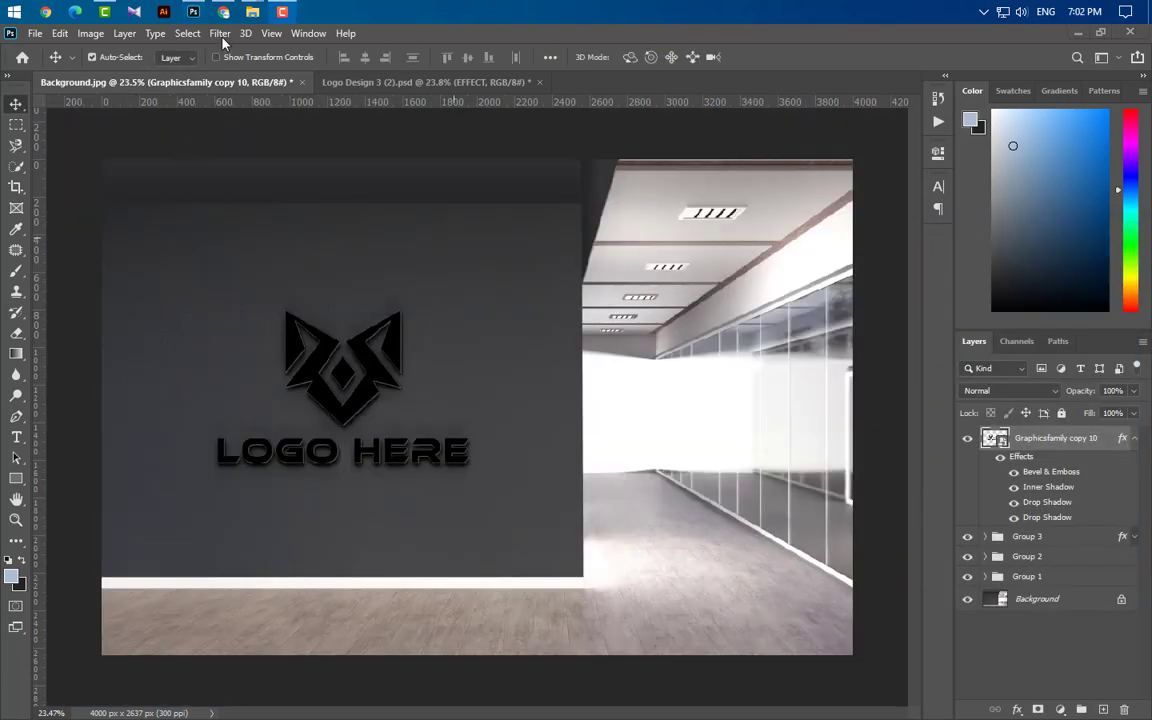
- Apply an Add Noise filter to Graphicsfamily copy 10 with 5% amount, Uniform distribution and Monochromatic enabled
left_click(221, 35)
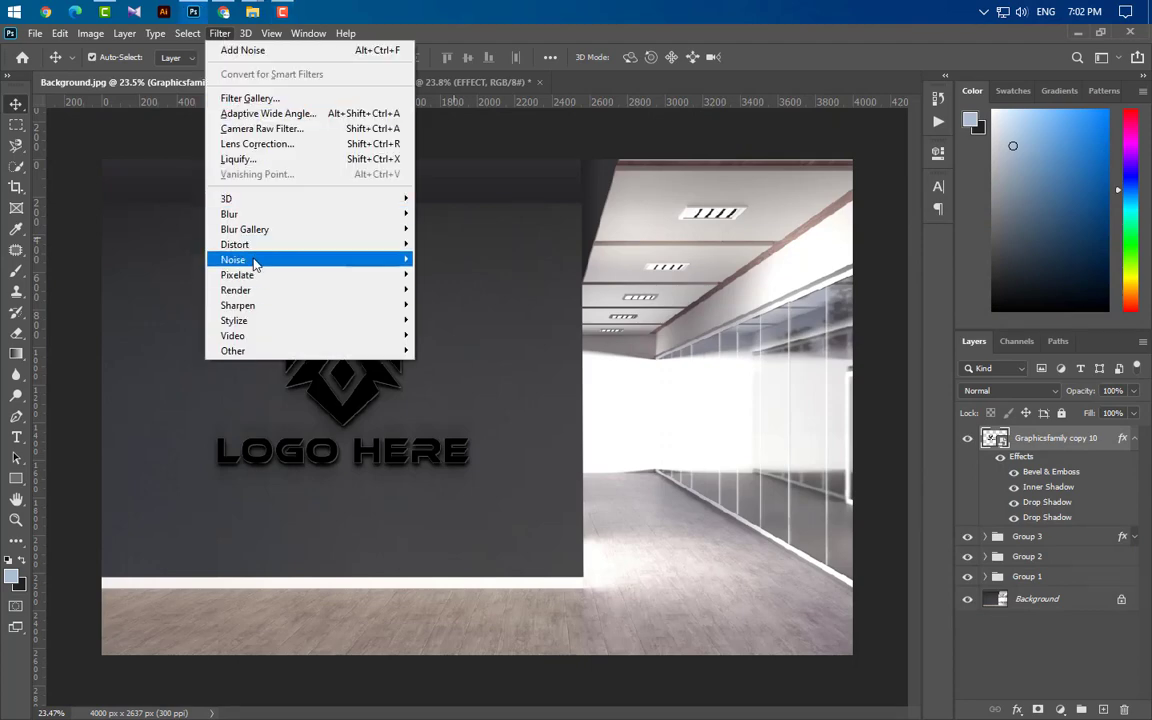
mouse_move(255, 262)
left_click(462, 258)
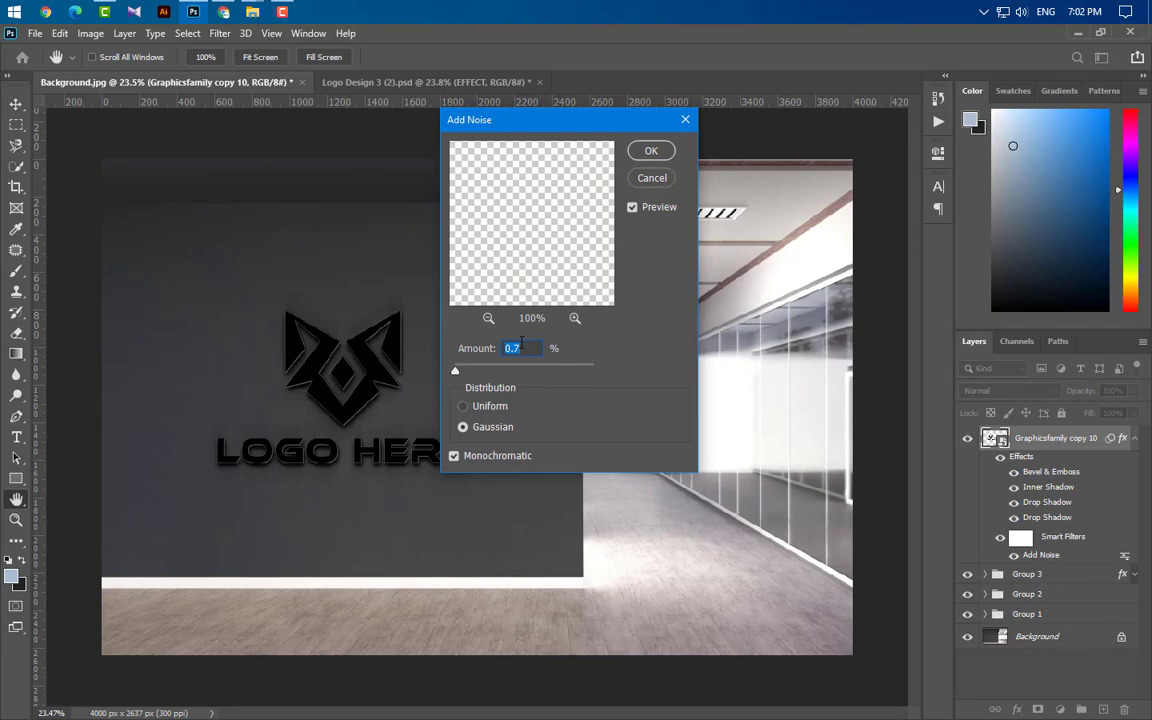
type("5")
left_click(651, 150)
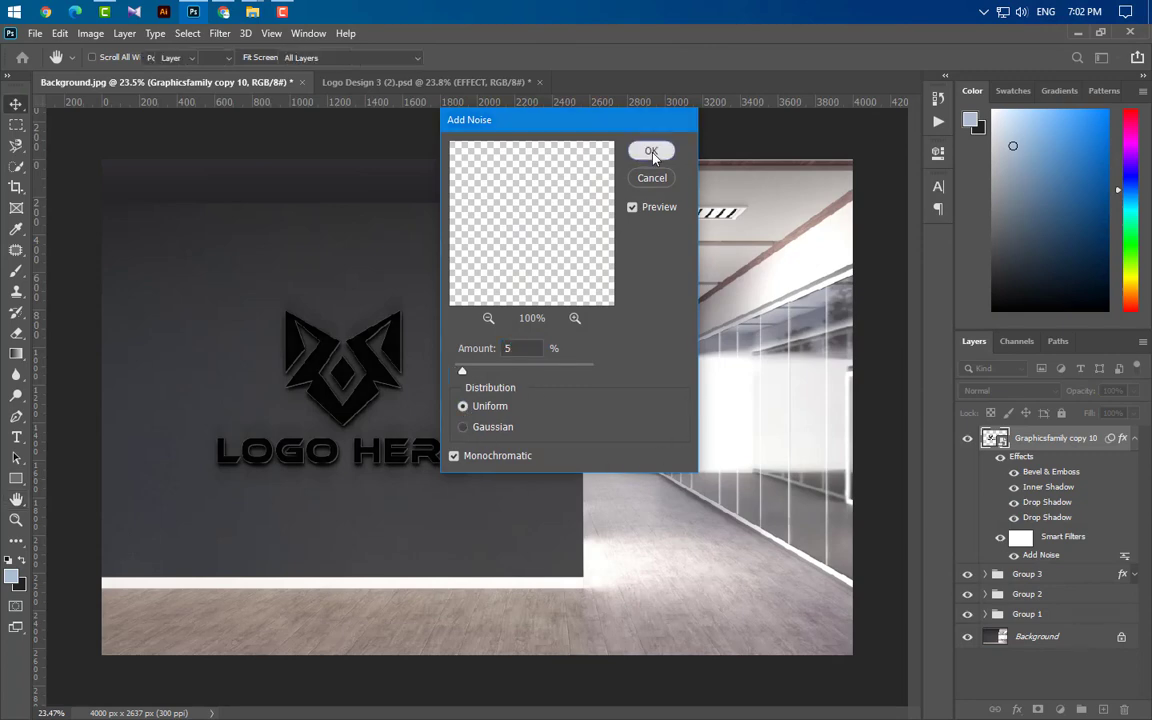
- Apply a second Add Noise filter with 0.8% amount, Gaussian distribution and Monochromatic enabled
left_click(219, 34)
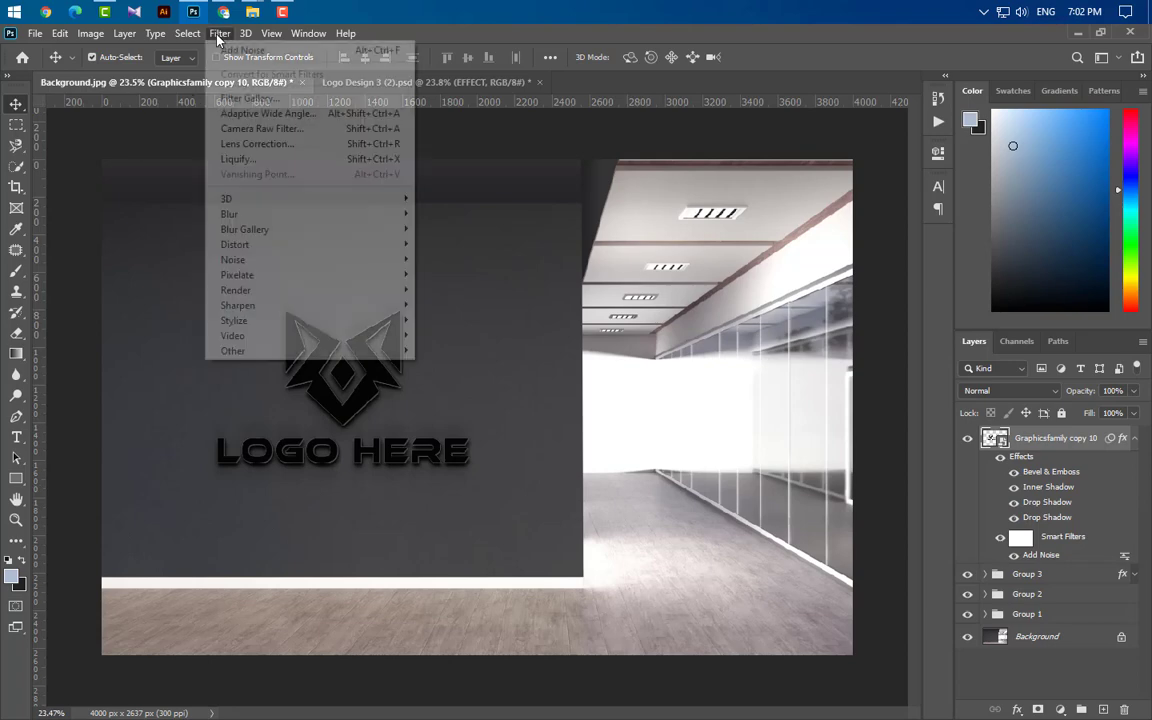
mouse_move(257, 260)
left_click(440, 260)
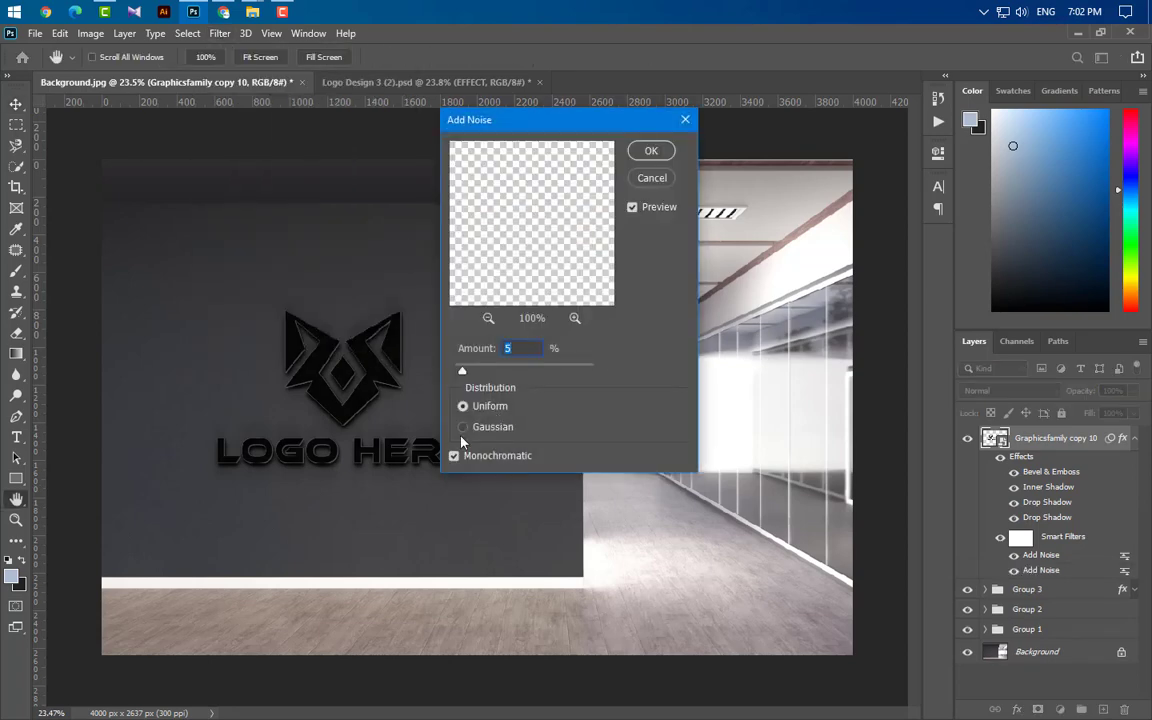
left_click(463, 427)
type("0.8")
left_click(648, 158)
- Apply a third Add Noise filter with 0.7% amount, Gaussian distribution and Monochromatic enabled
left_click(219, 33)
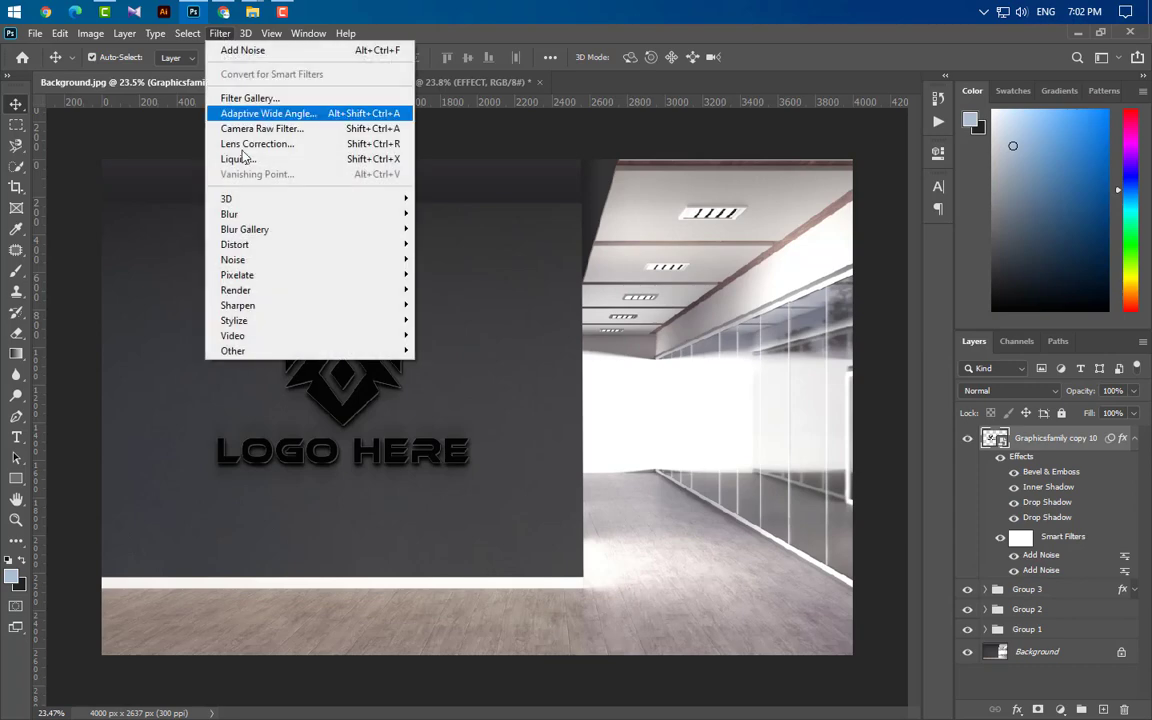
mouse_move(257, 260)
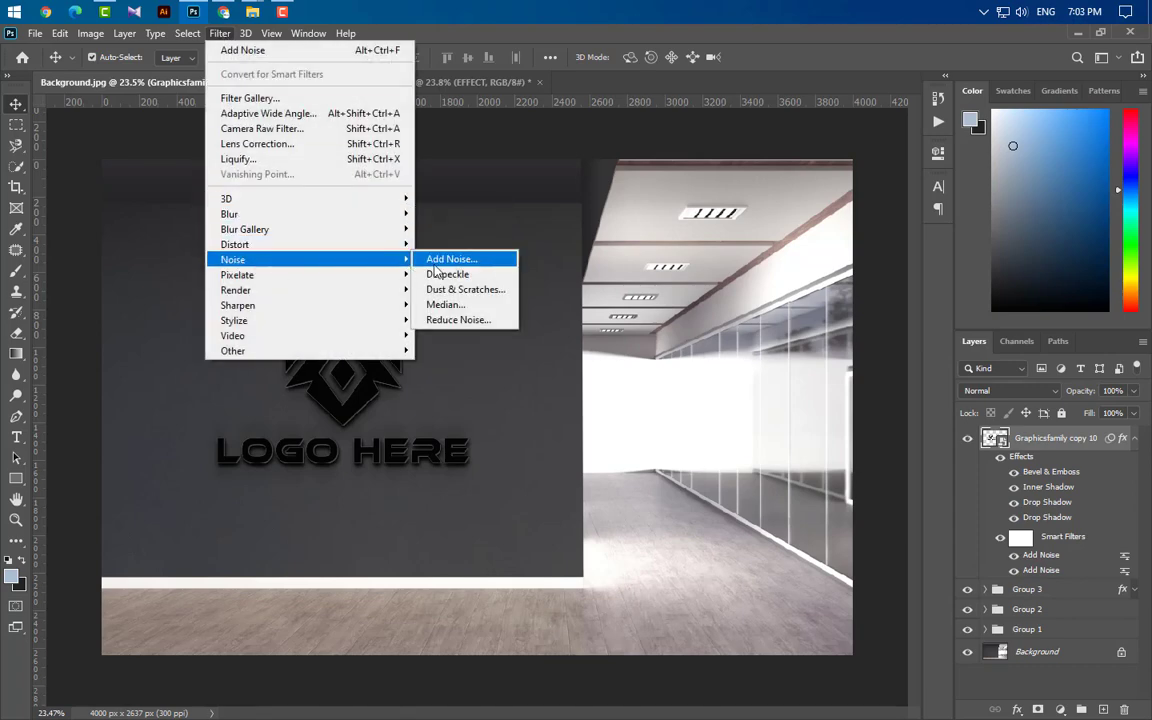
left_click(442, 259)
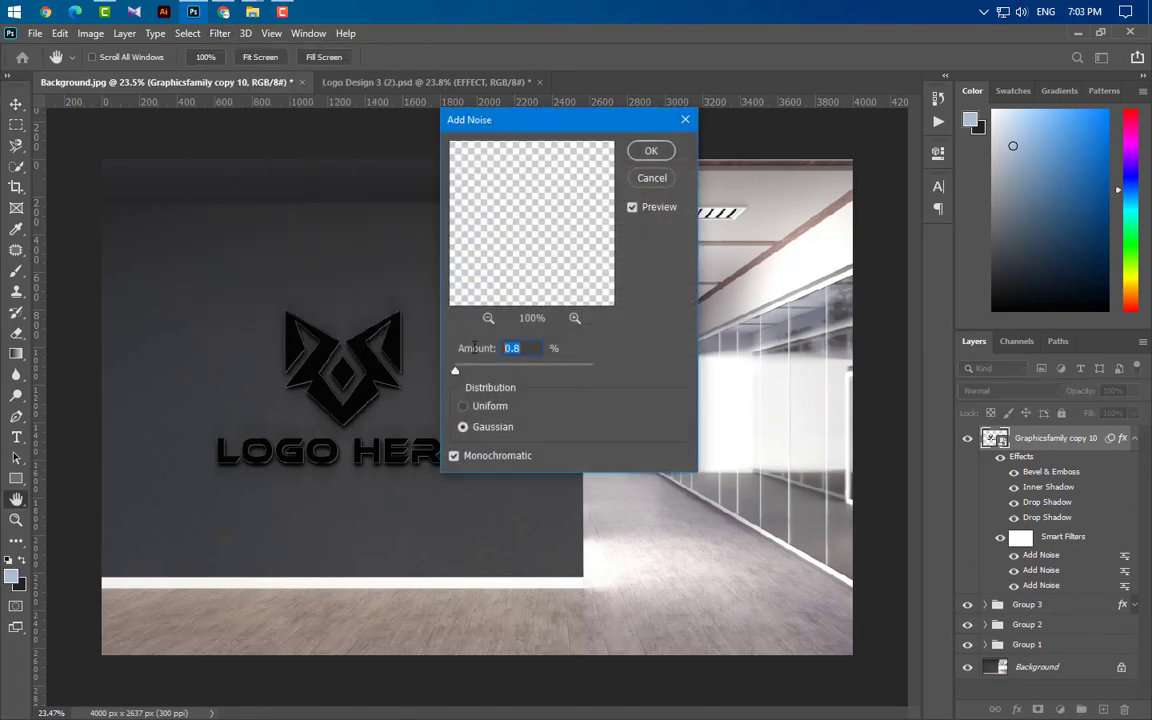
type("0.7")
key("Return")
- Apply a Gaussian Blur with a 0.5 pixel radius to Graphicsfamily copy 10 and collapse its effects list
left_click(219, 33)
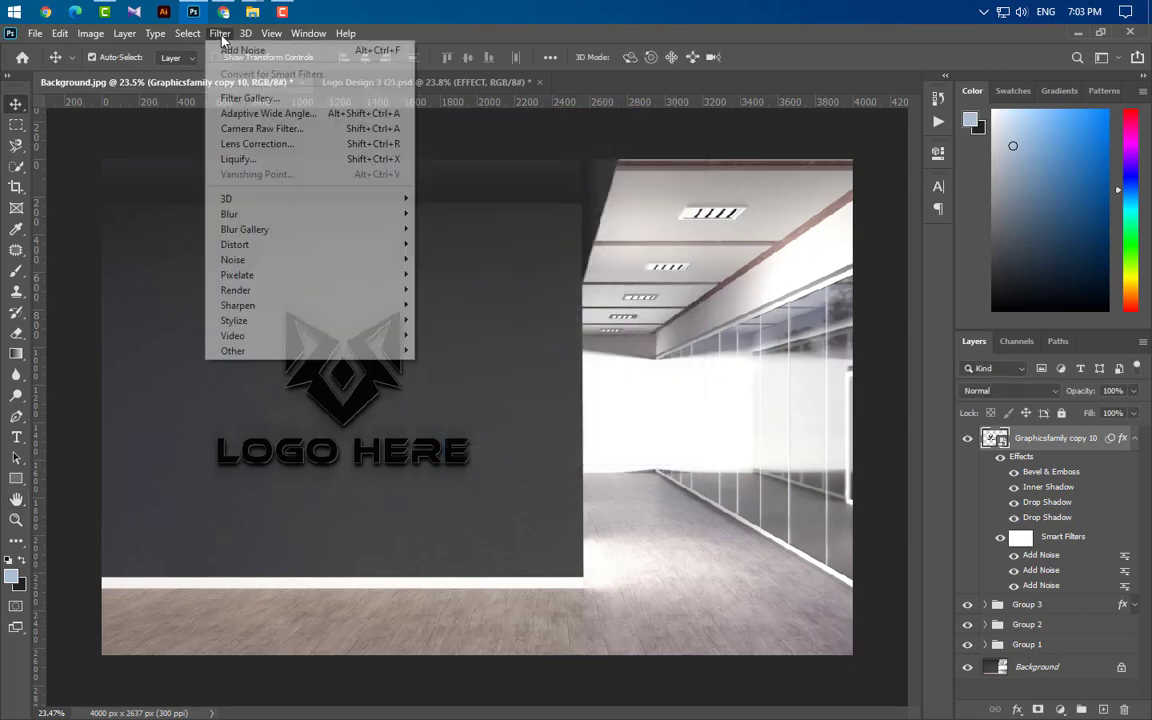
mouse_move(250, 214)
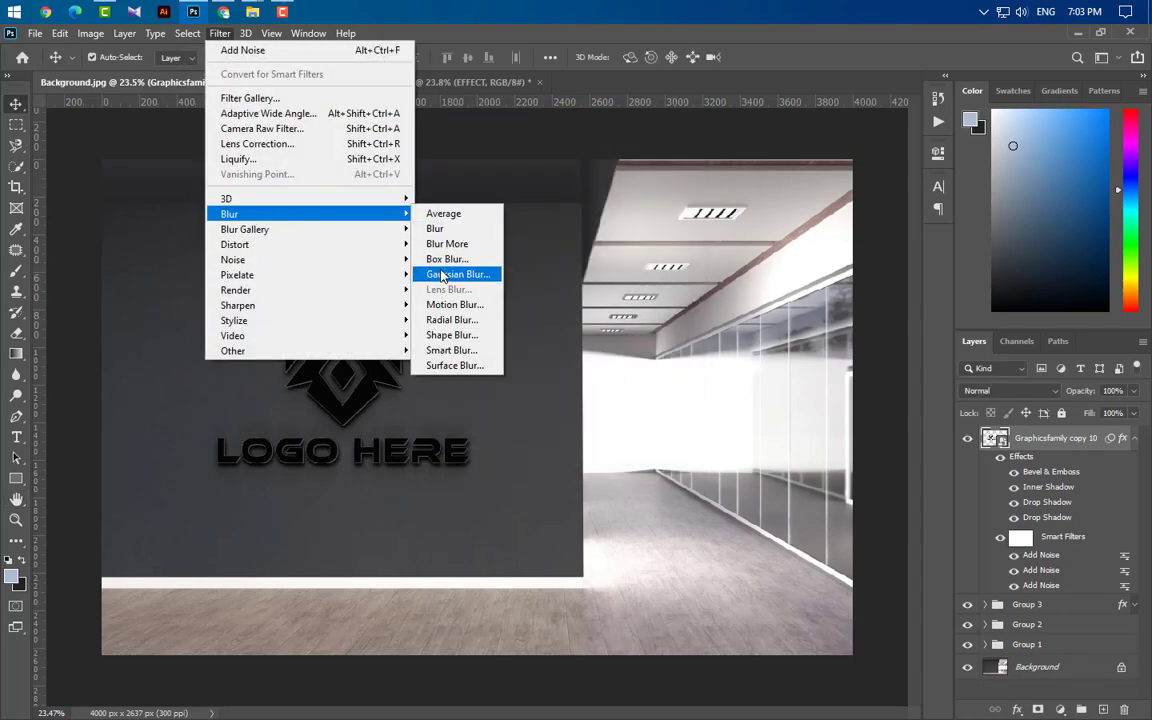
left_click(460, 273)
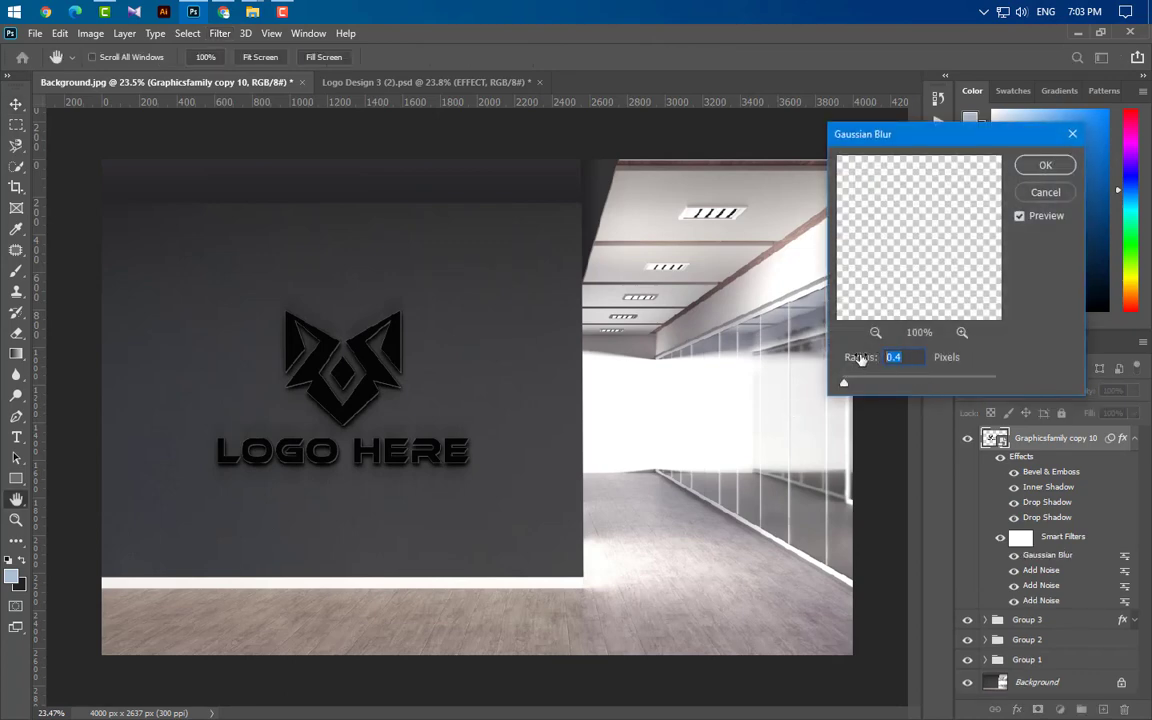
type("0.5")
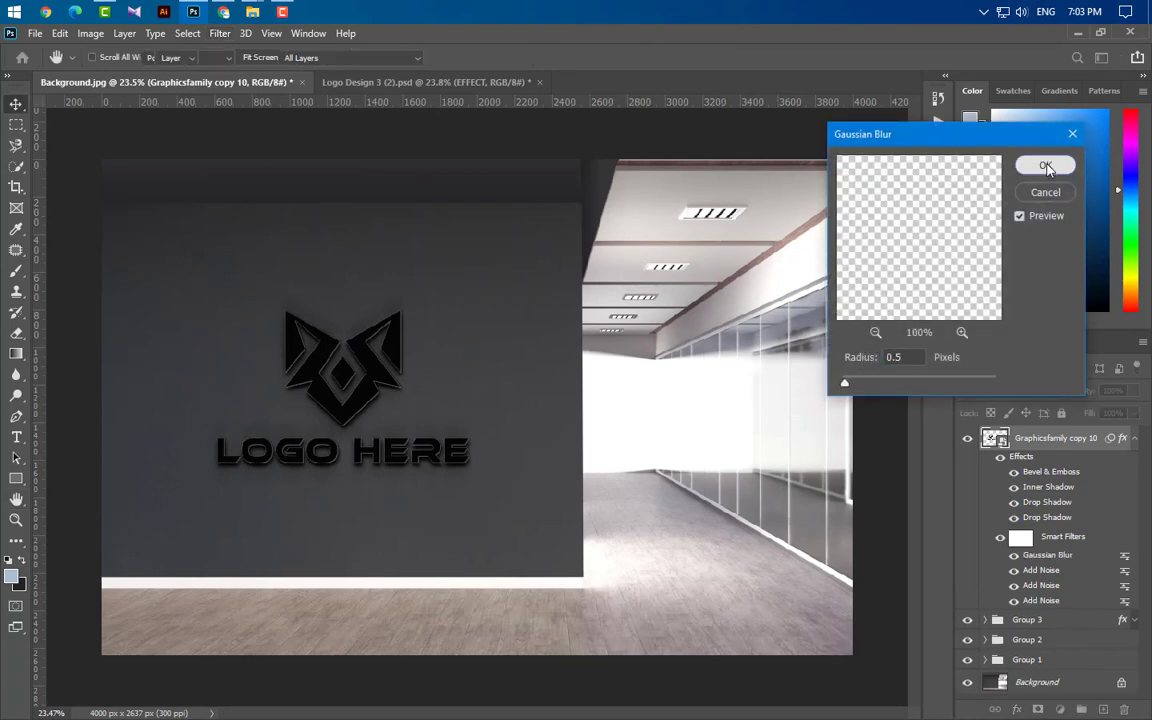
left_click(1045, 165)
left_click(1135, 441)
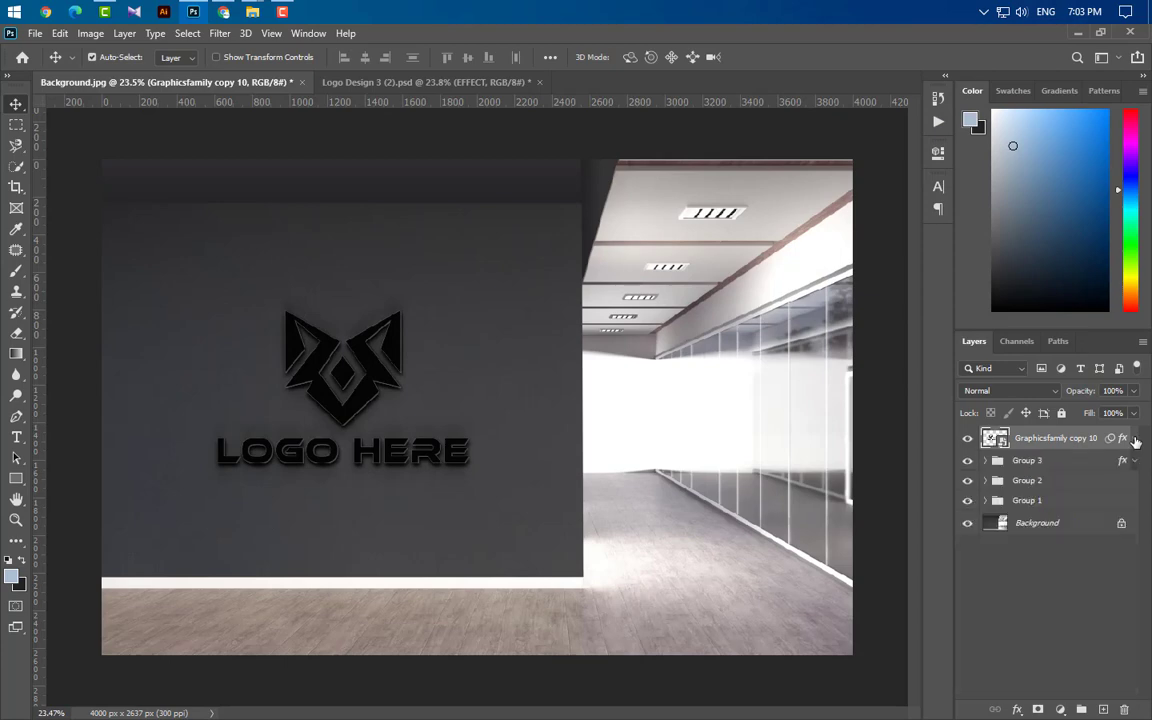
- Place the Png texture image from New folder (4) over the logo at about 90% scale and clip it to Graphicsfamily copy 10
mouse_move(254, 13)
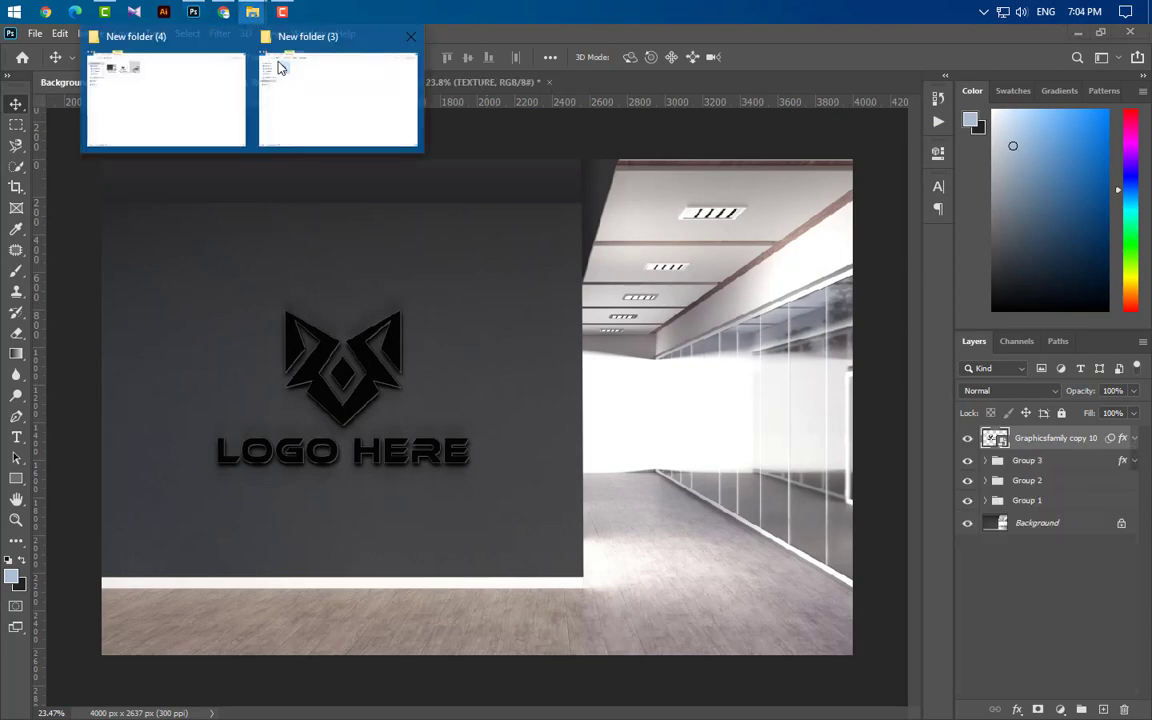
left_click(175, 103)
left_click_drag(358, 158, 343, 429)
left_click_drag(722, 457, 645, 340)
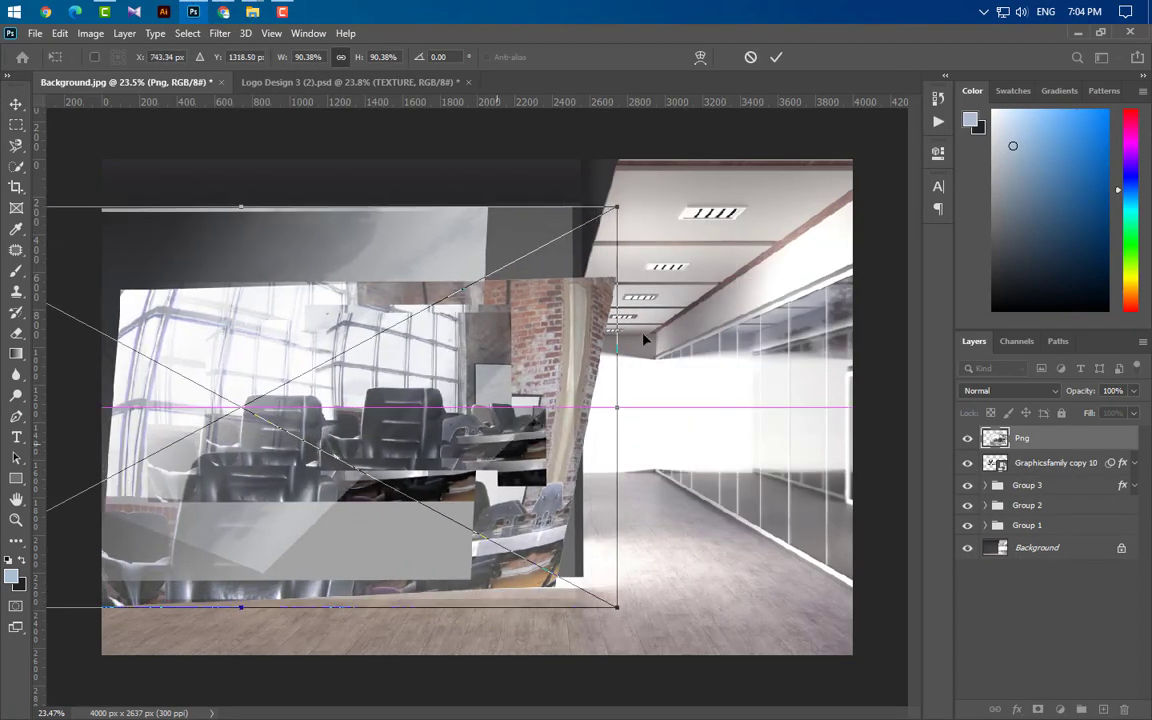
left_click(776, 57)
right_click(1095, 440)
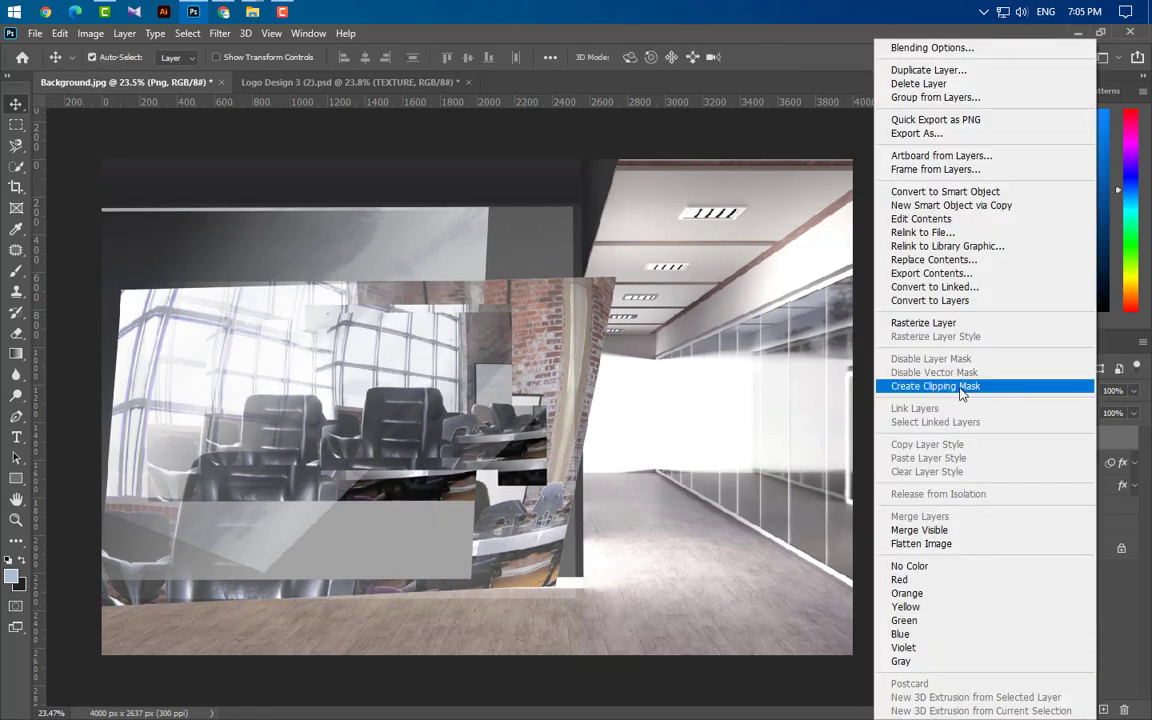
left_click(965, 387)
- Scale the clipped Png layer to about 75% and reposition its reflections over the logo
key("ctrl+t")
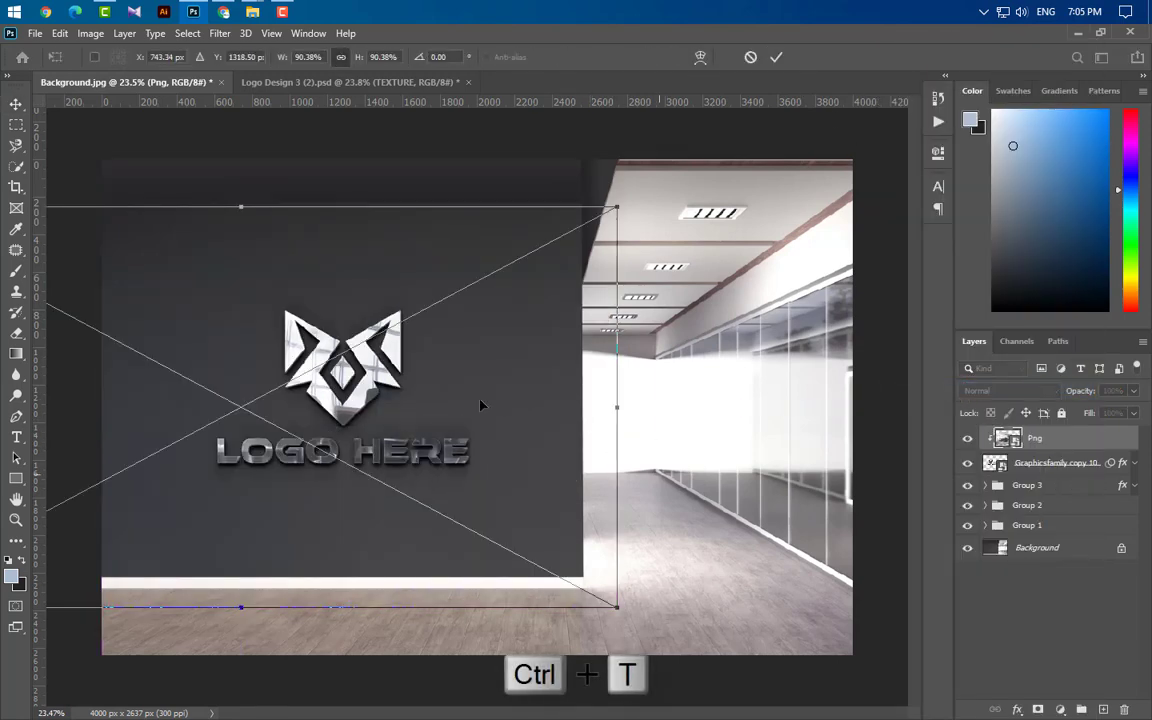
left_click_drag(242, 257, 240, 274)
left_click_drag(361, 390, 413, 365)
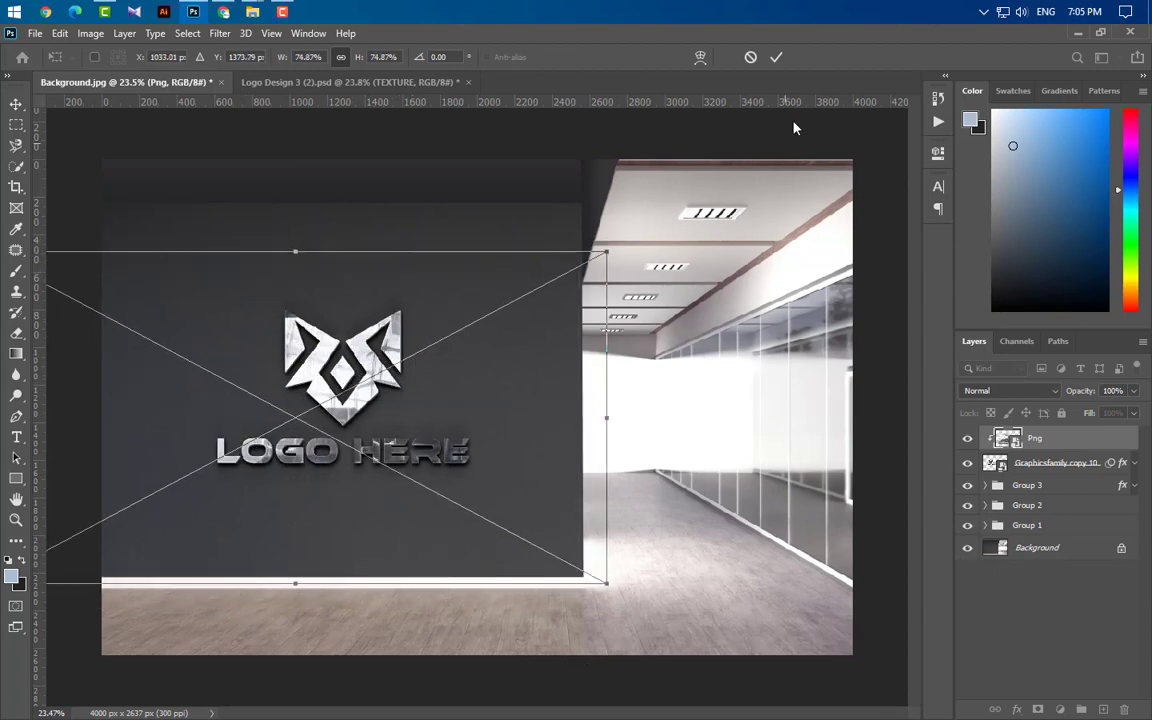
left_click(776, 57)
- Add a Curves adjustment above Png, raise its black output to lighten the shadows, and clip it to the logo layers
left_click(1060, 709)
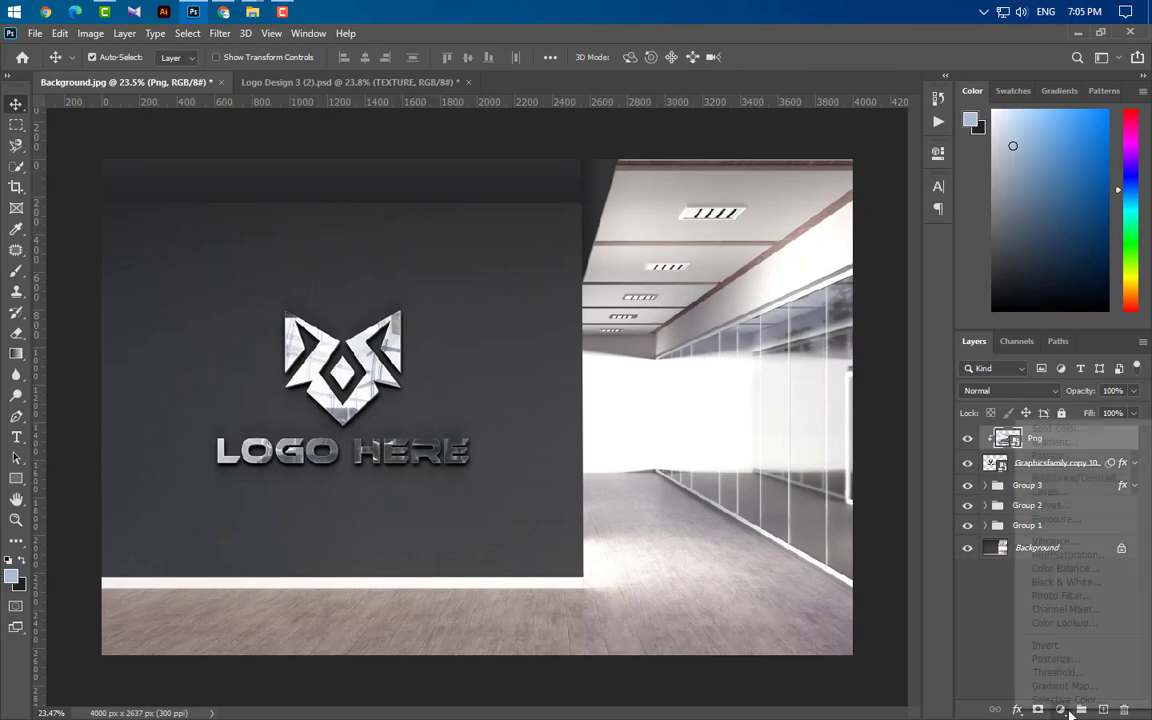
left_click(1062, 511)
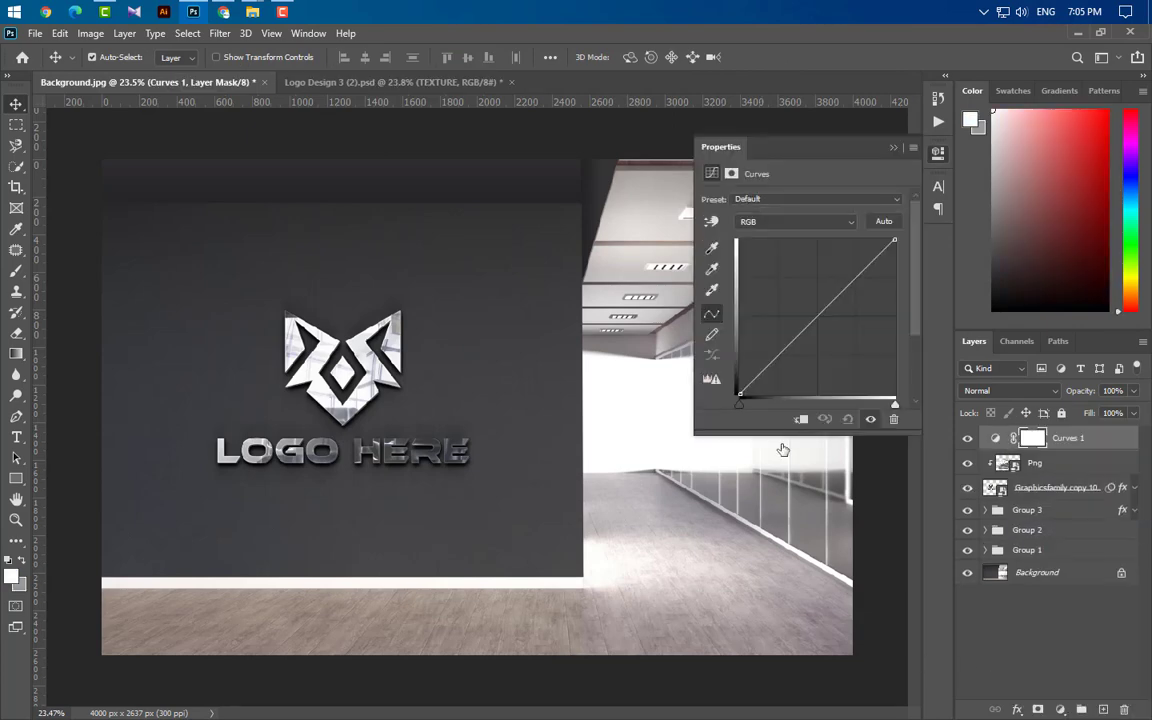
left_click_drag(739, 397, 739, 366)
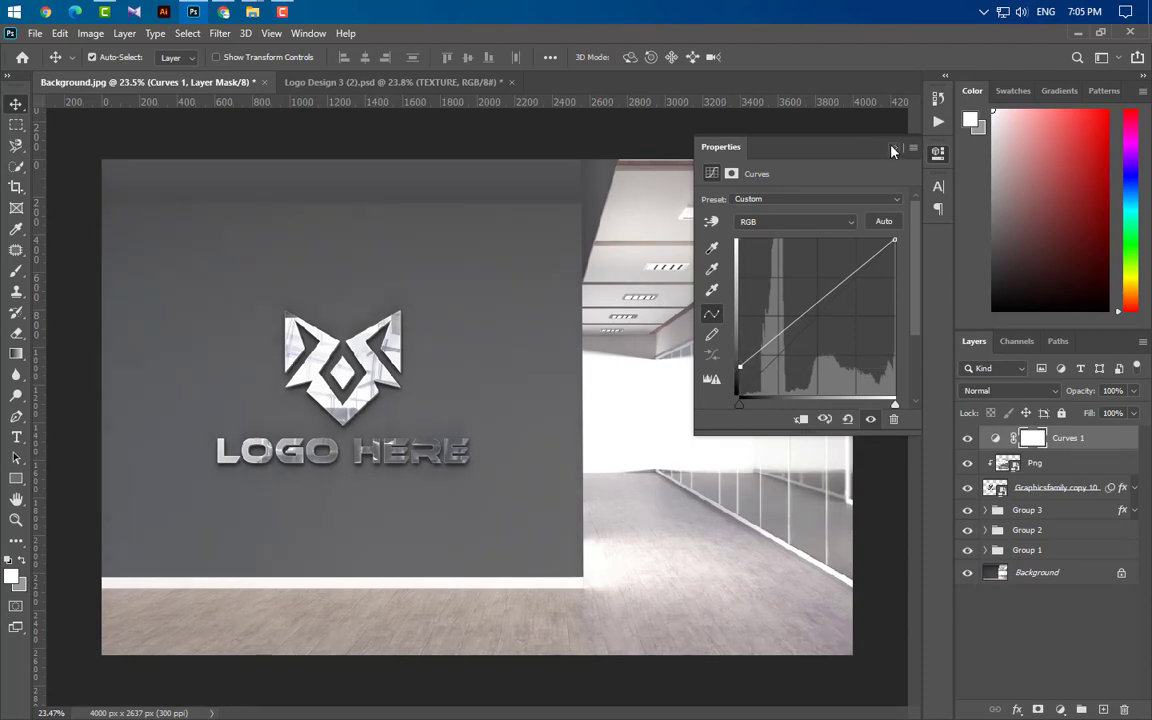
left_click(893, 149)
right_click(1105, 440)
left_click(950, 351)
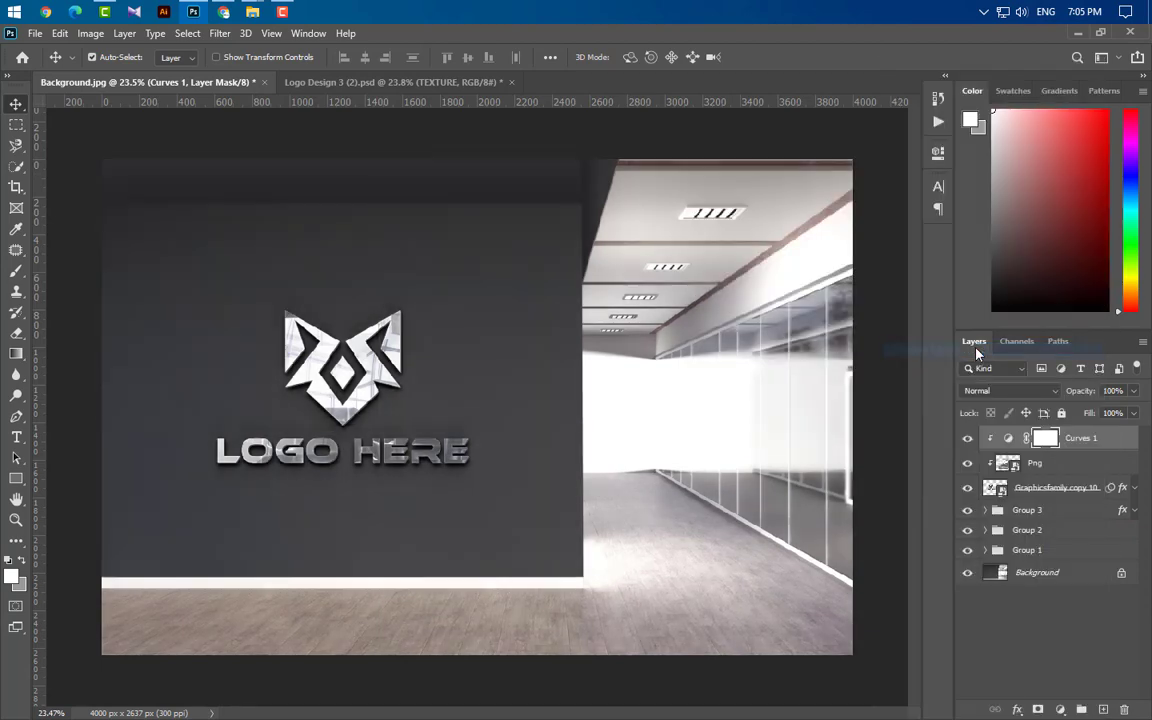
- Group the Curves 1, Png and Graphicsfamily copy 10 layers into a new group
left_click(1050, 463)
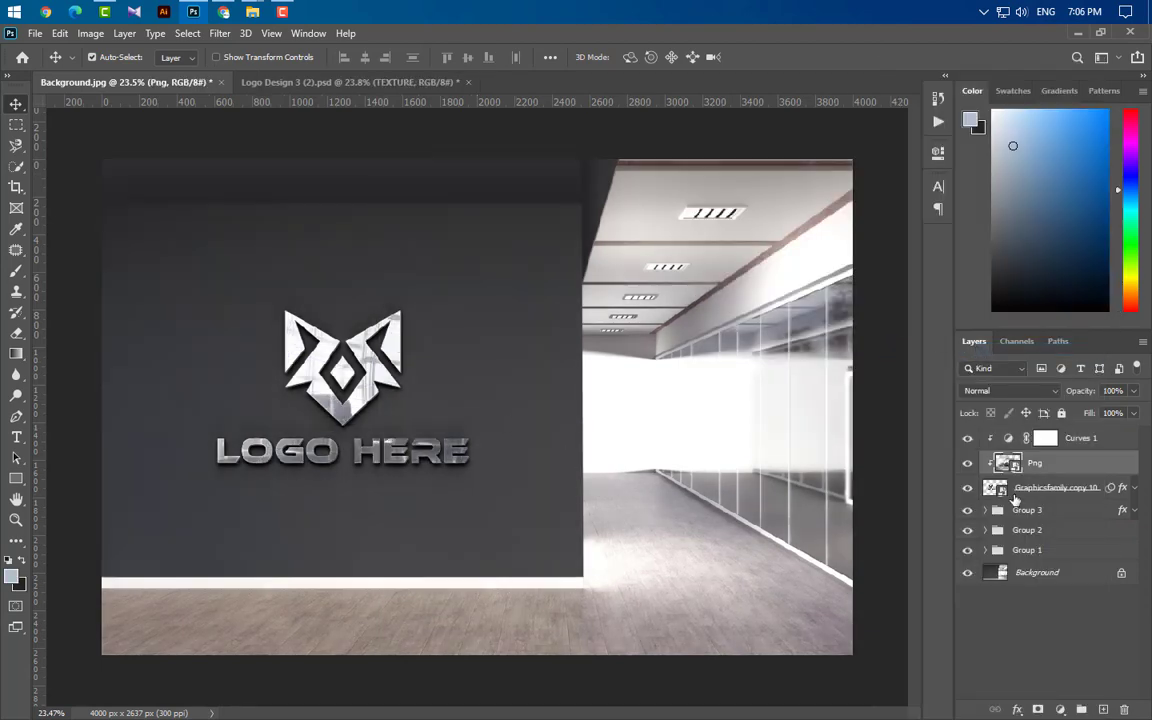
left_click(1098, 443)
left_click(1069, 466, "ctrl")
left_click(1078, 494, "ctrl")
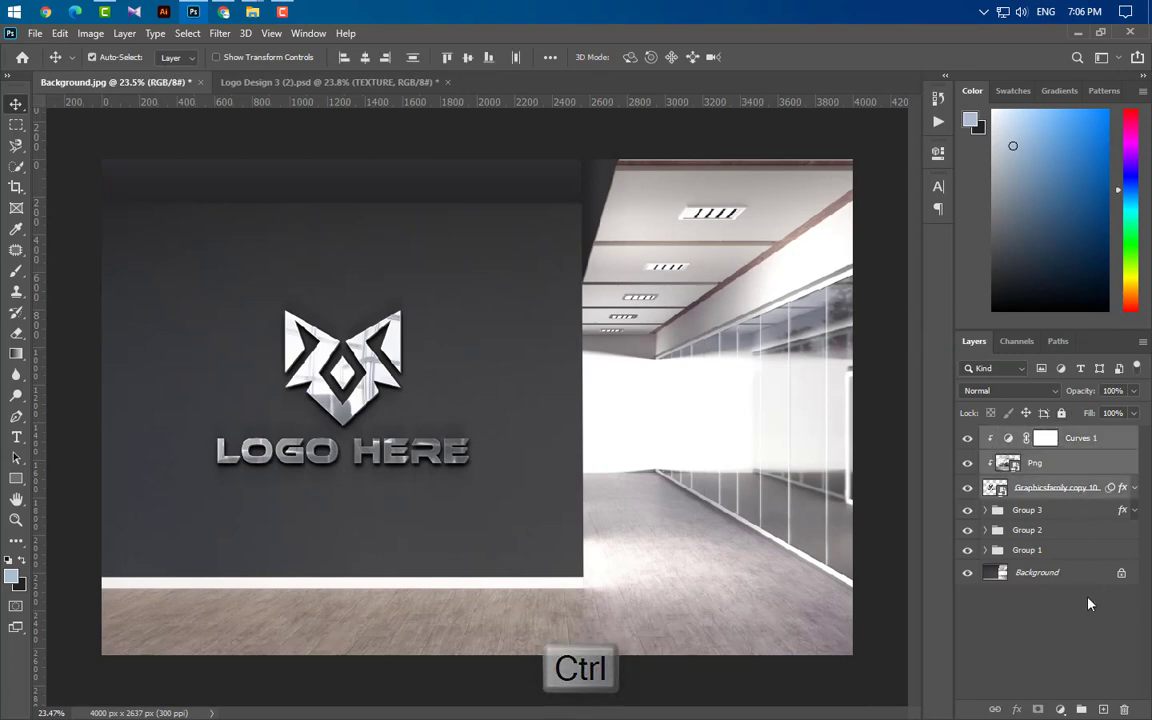
left_click(1081, 709)
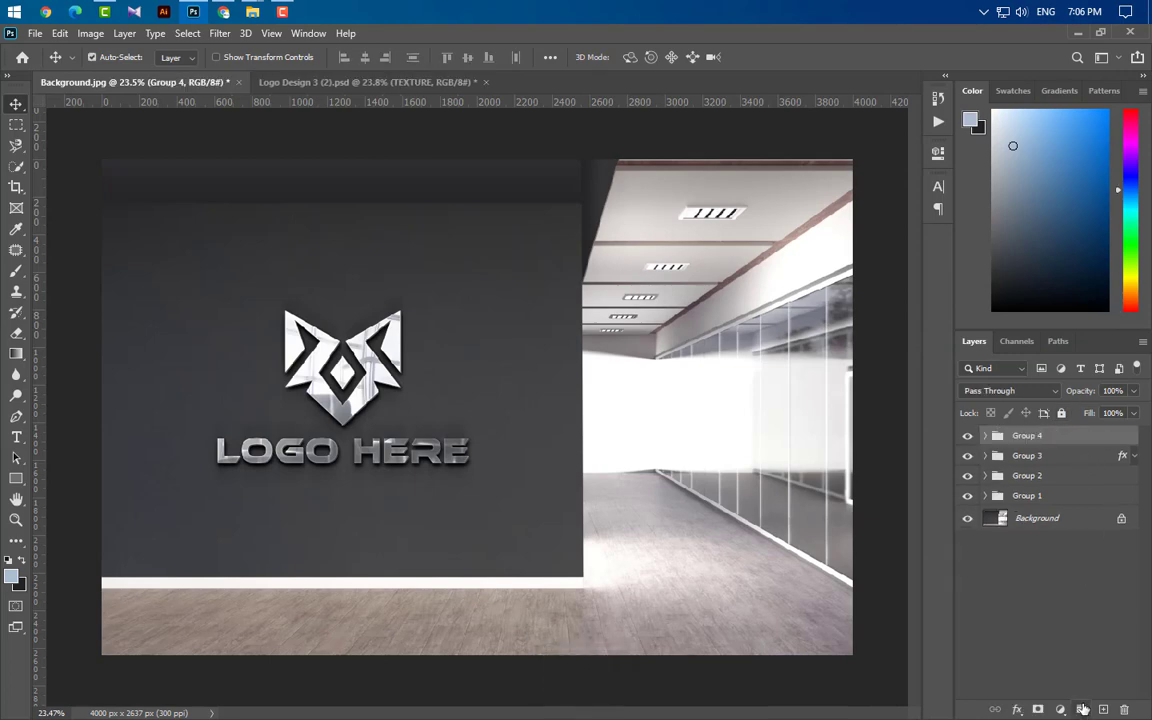
- Add Bevel & Emboss to Group 4 with Outer Bevel style, Smooth technique, 100% depth, 3 px size and 2 px soften
double_click(1099, 442)
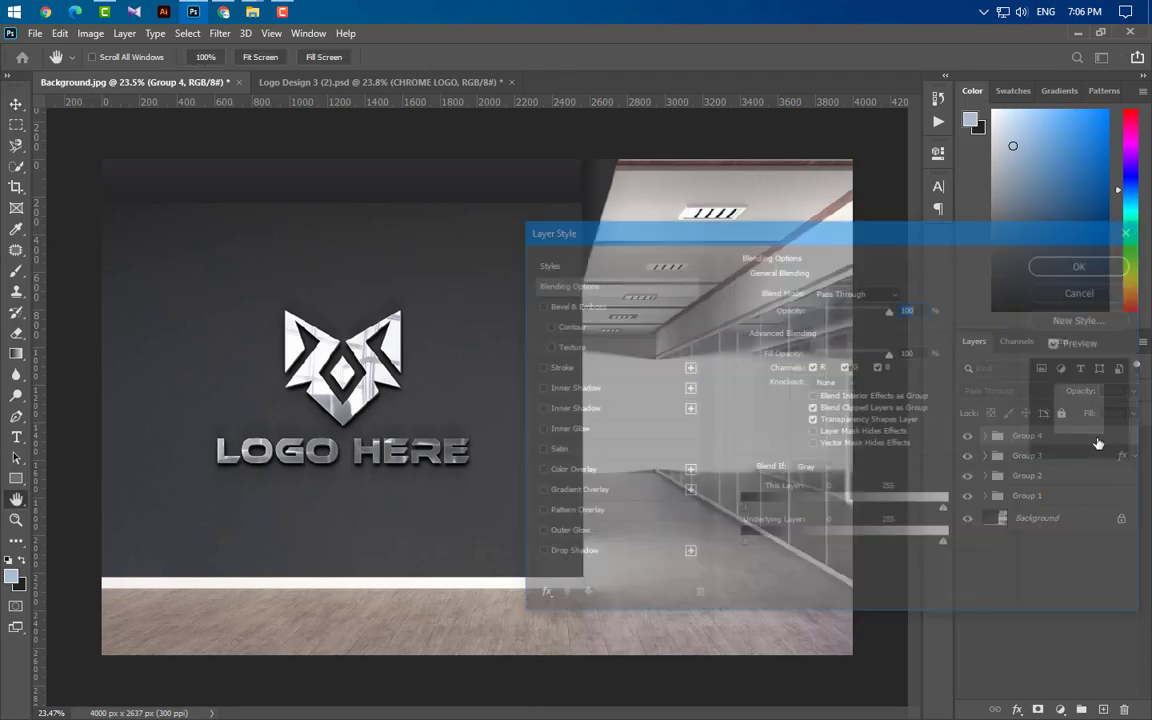
left_click(570, 304)
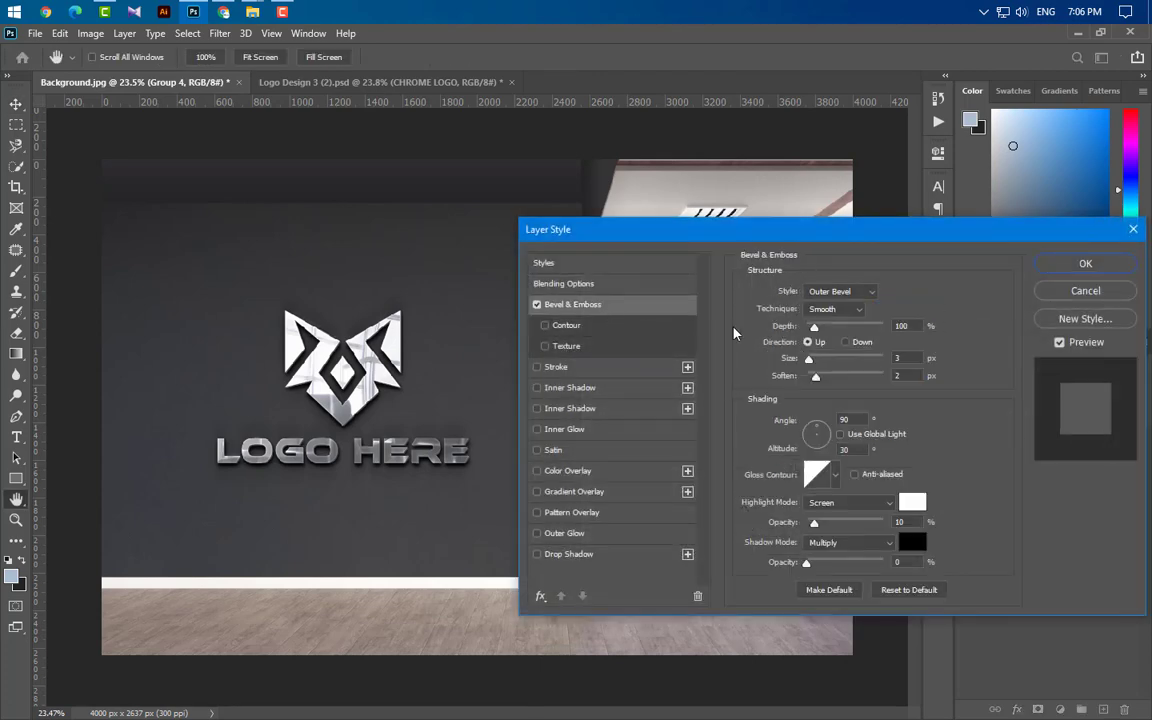
left_click(867, 292)
left_click(845, 294)
left_click(836, 309)
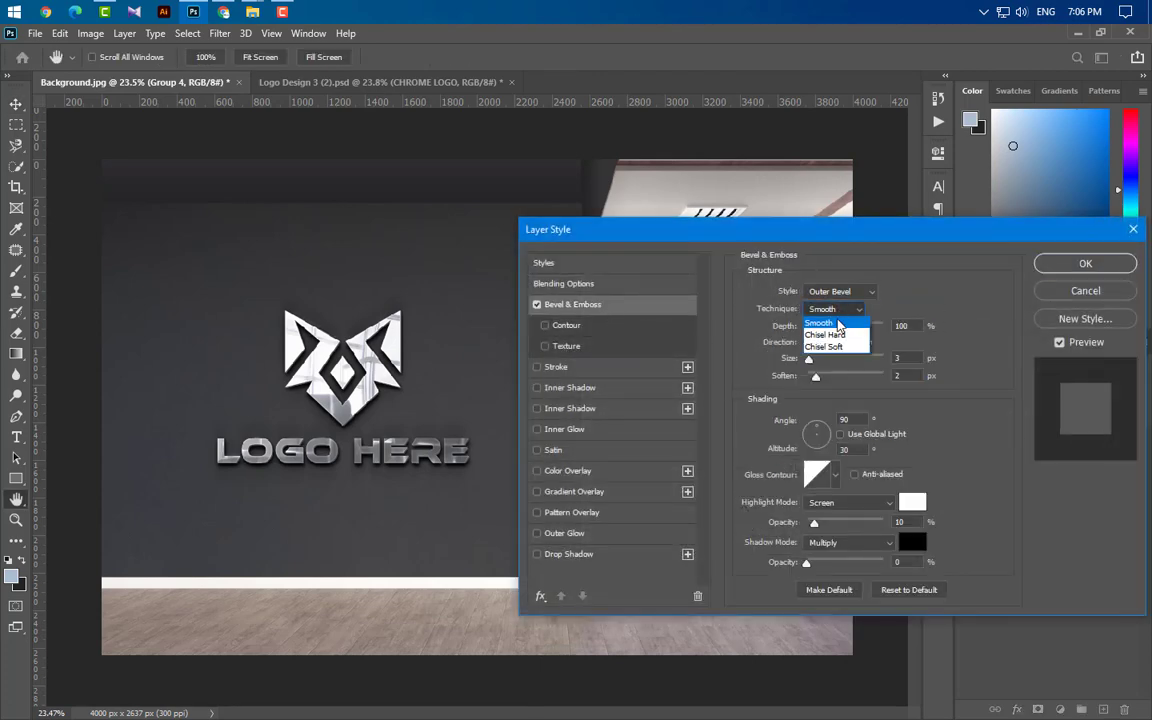
left_click(838, 324)
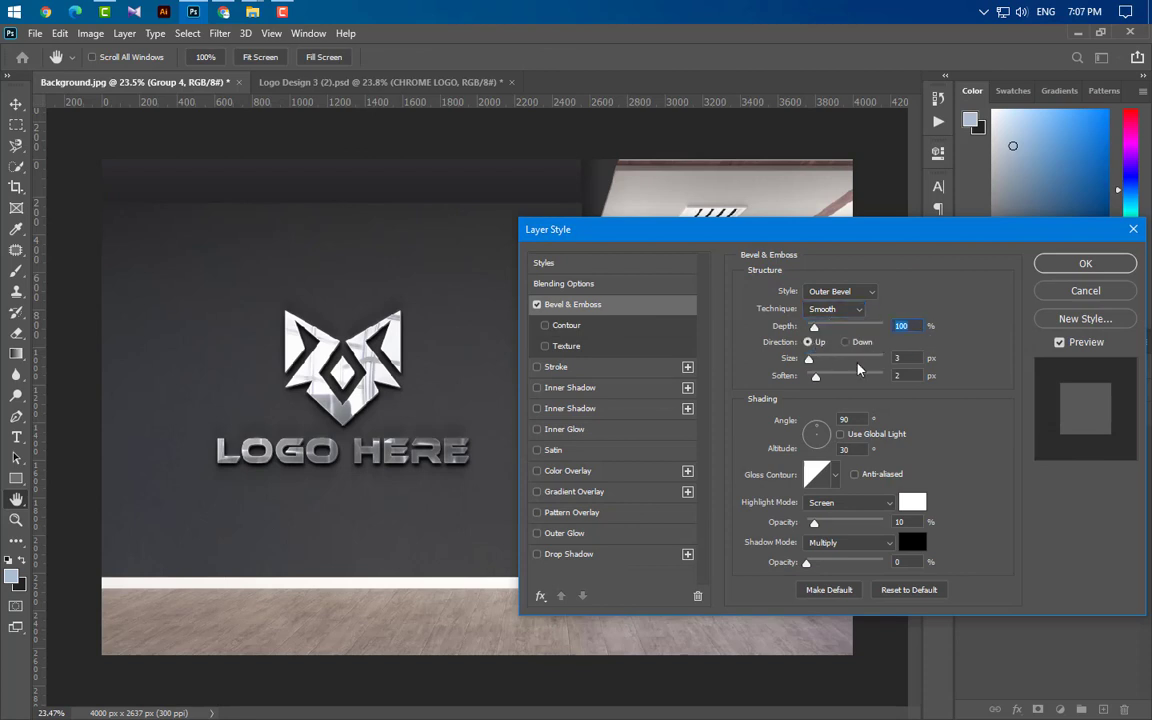
key("Tab")
key("Tab")
key("Tab")
key("Tab")
- Enable a Gradient Overlay on Group 4 in Color Burn mode at 50% opacity
left_click(614, 499)
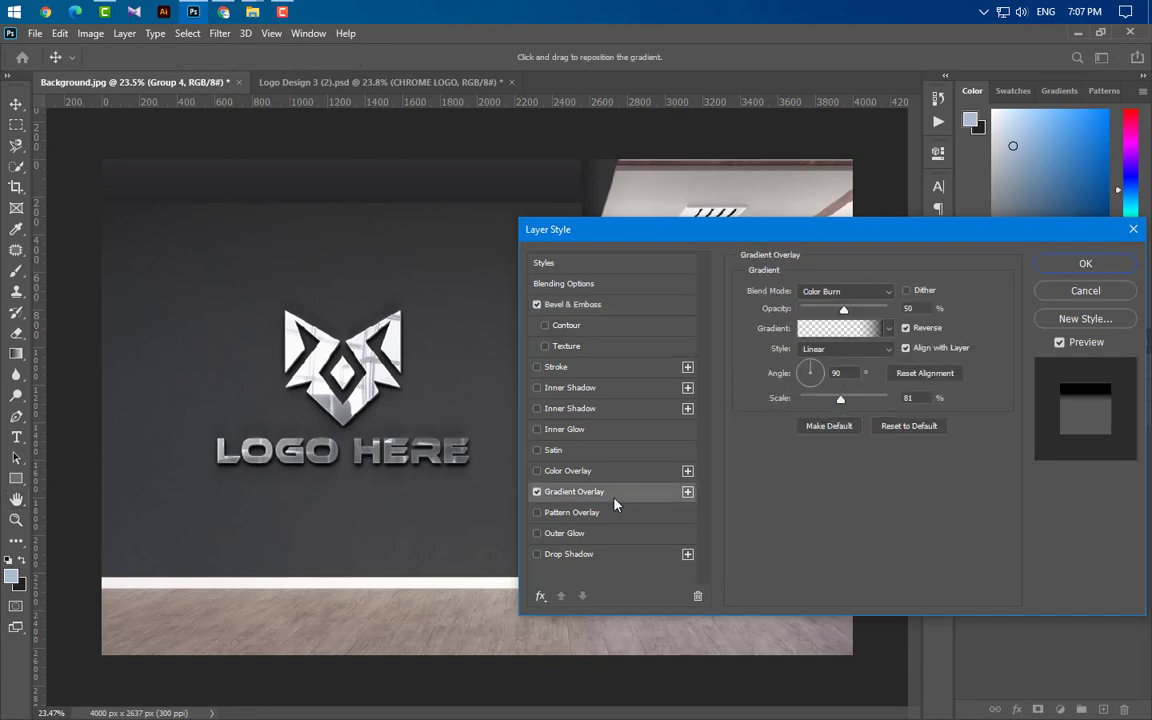
left_click(856, 292)
left_click(836, 366)
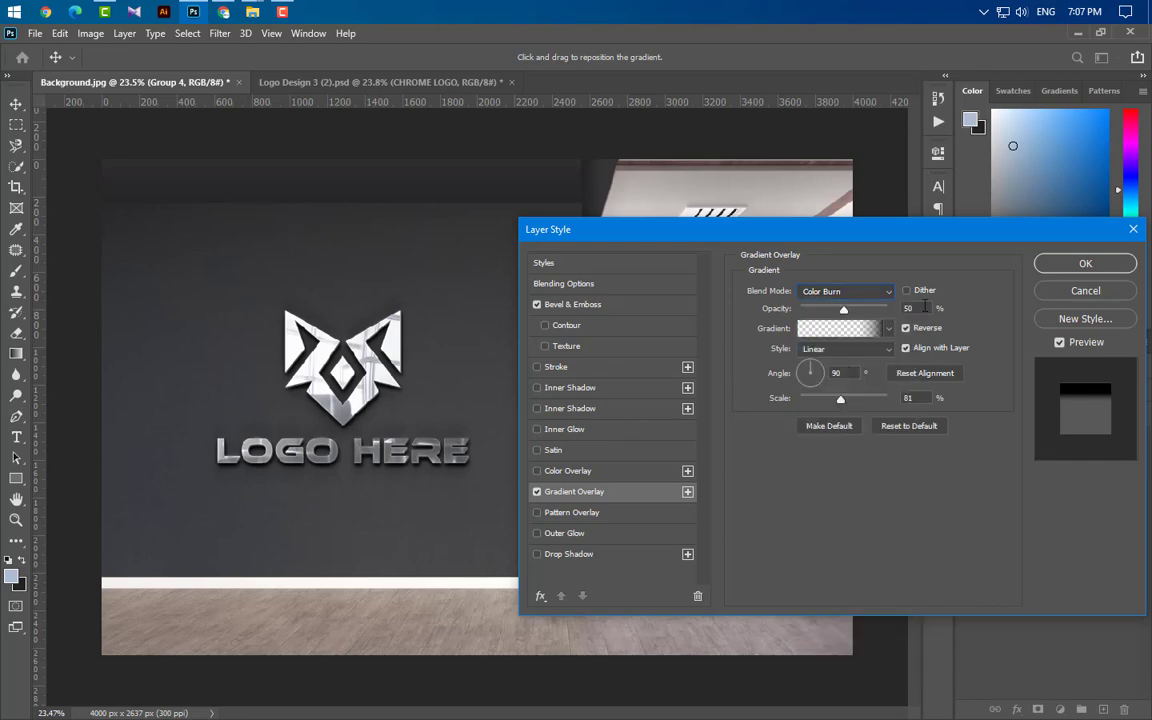
- Use a dark gradient reaching 0% opacity at location 31% for the overlay, reversed and Linear, with 90° angle and 81% scale
left_click(838, 328)
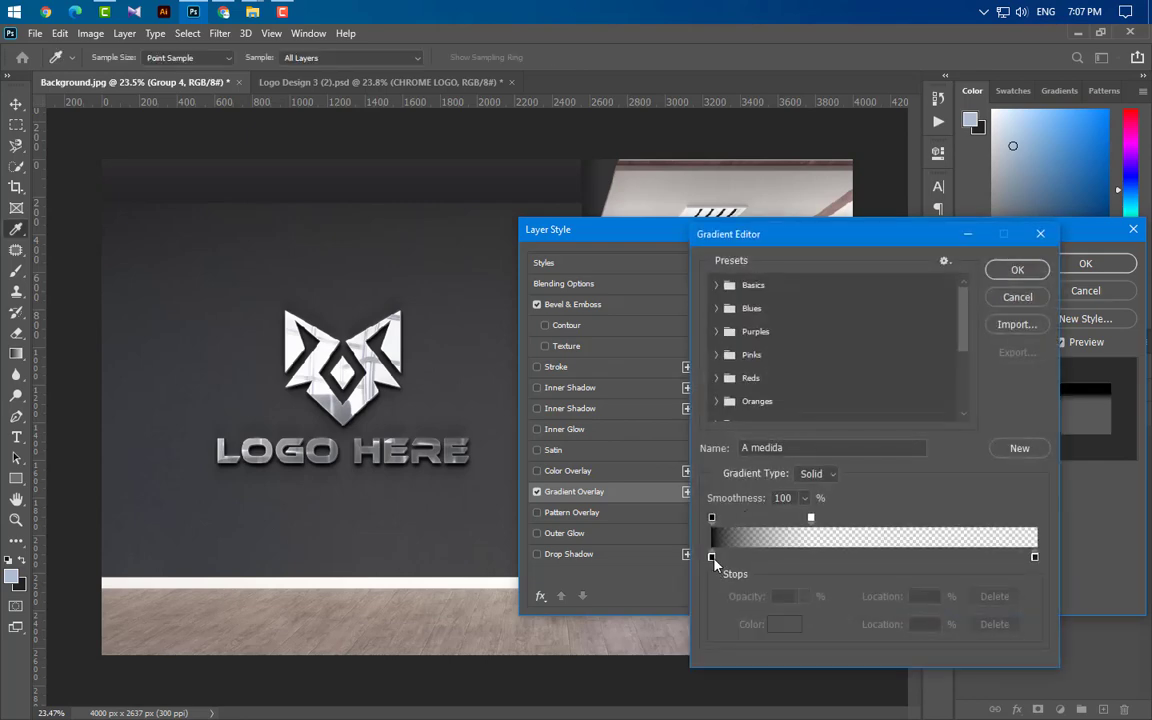
left_click(712, 557)
double_click(712, 557)
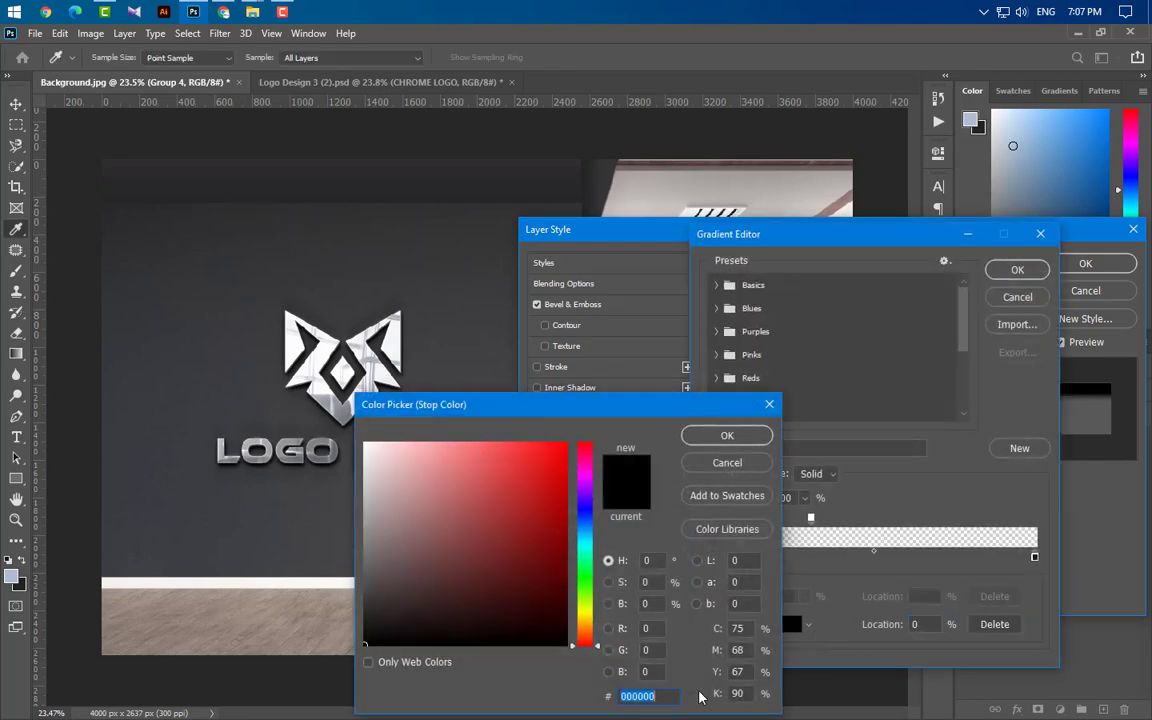
left_click(722, 463)
double_click(1035, 557)
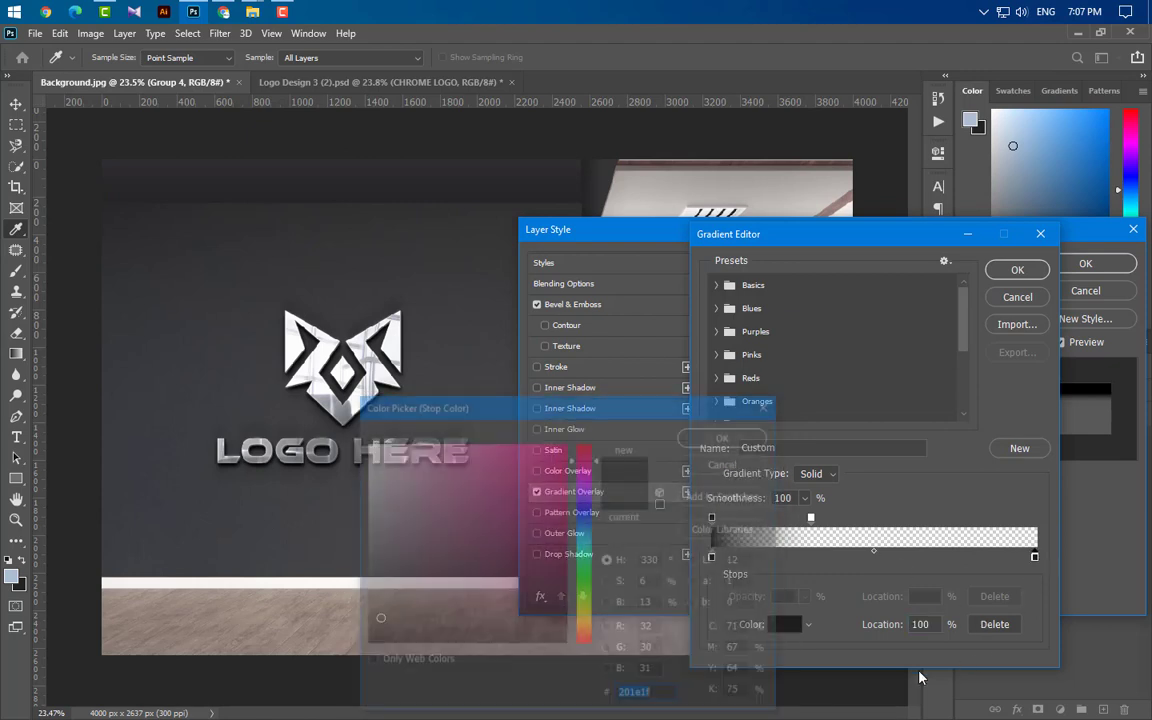
left_click(733, 460)
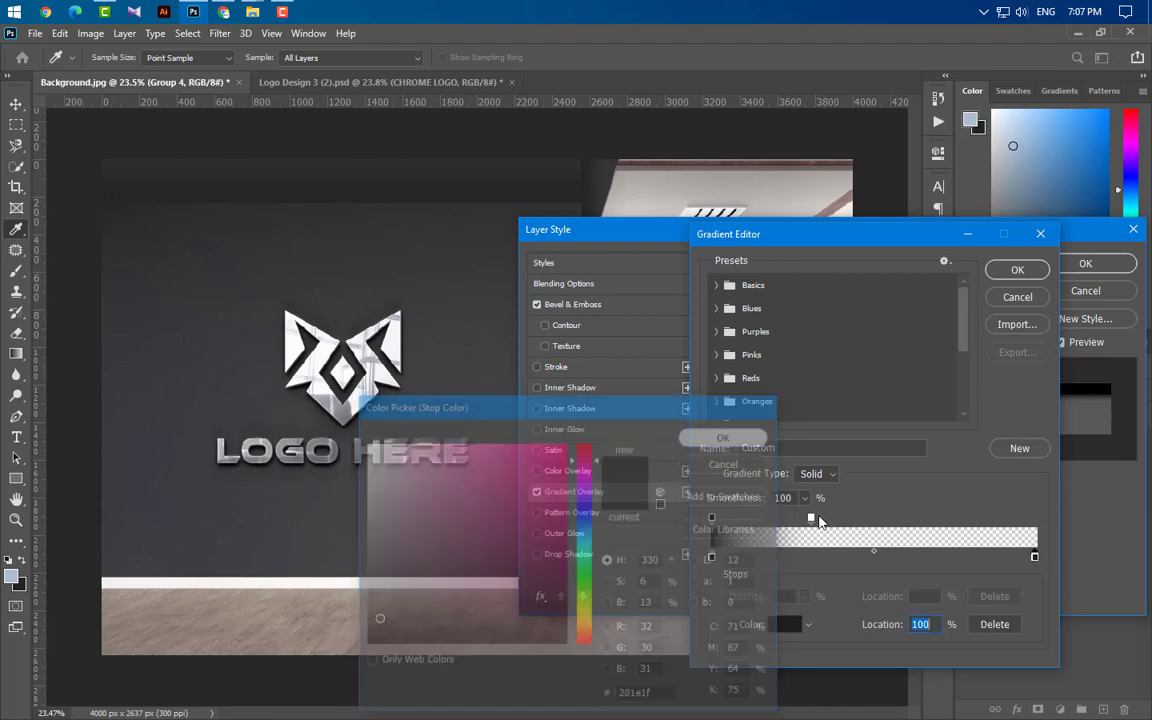
left_click(810, 518)
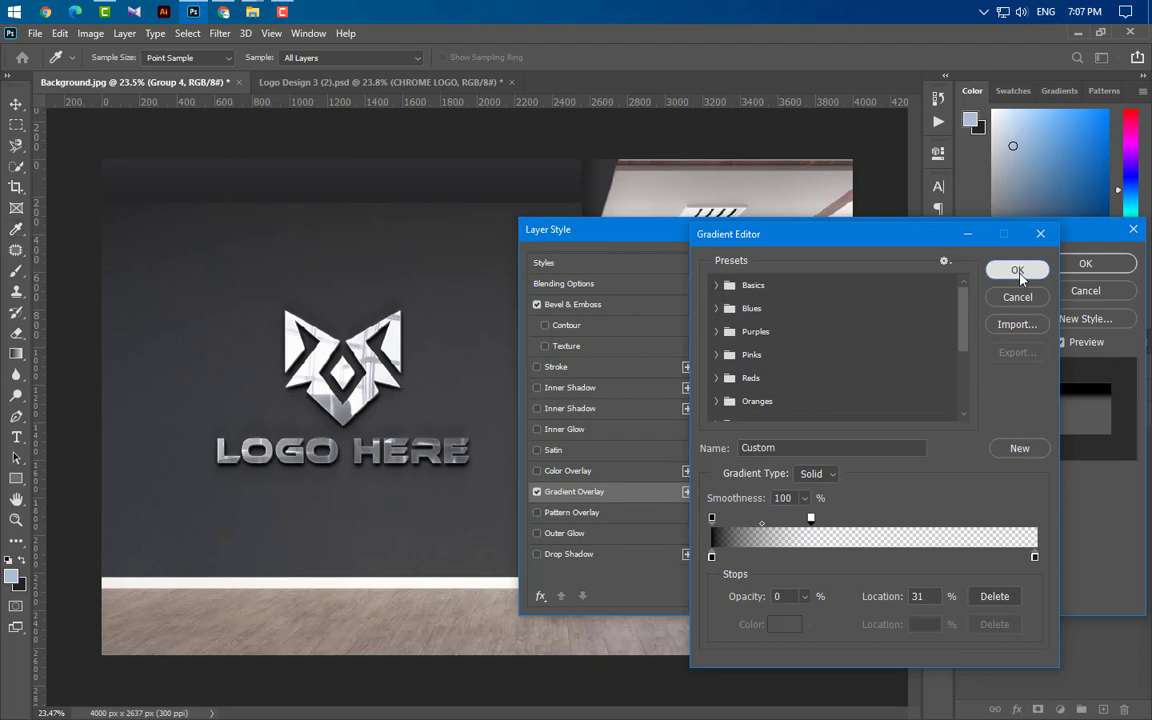
left_click(1017, 270)
left_click(811, 372)
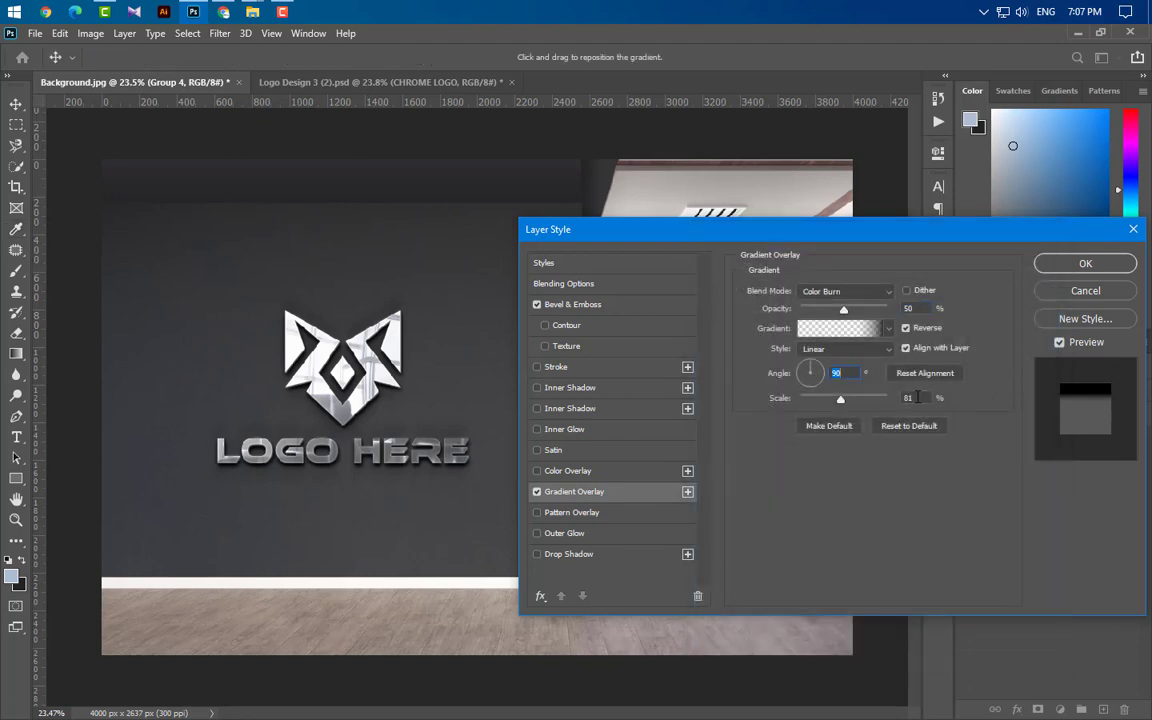
left_click(917, 397)
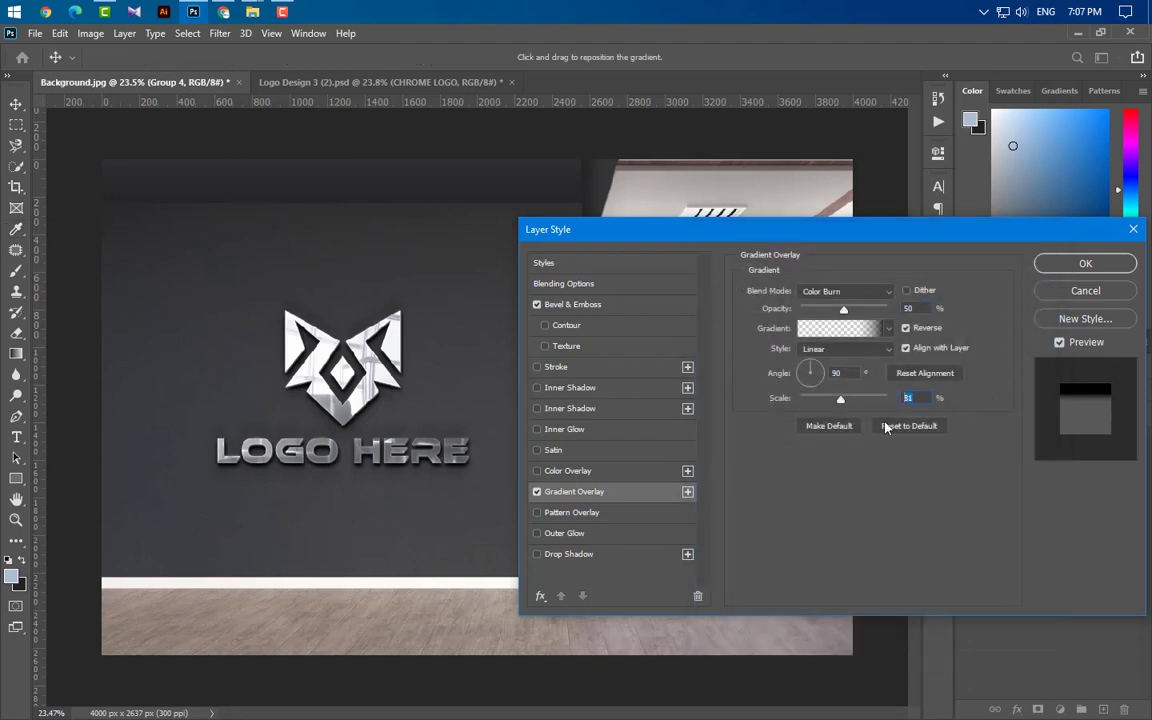
- Add a Multiply Drop Shadow in 4e4e4e with 10% opacity, 120° angle, 19 px distance, 13 px size, 3% noise, and collapse the group's effects
left_click(610, 558)
left_click(877, 294)
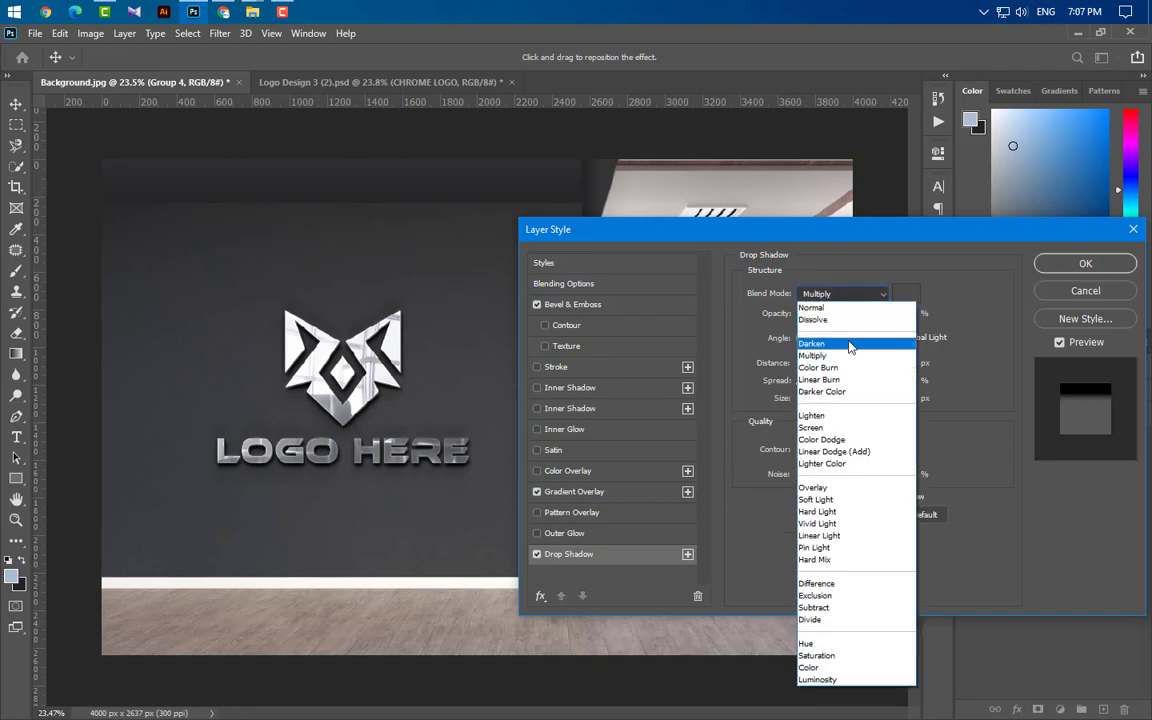
left_click(897, 295)
left_click(897, 295)
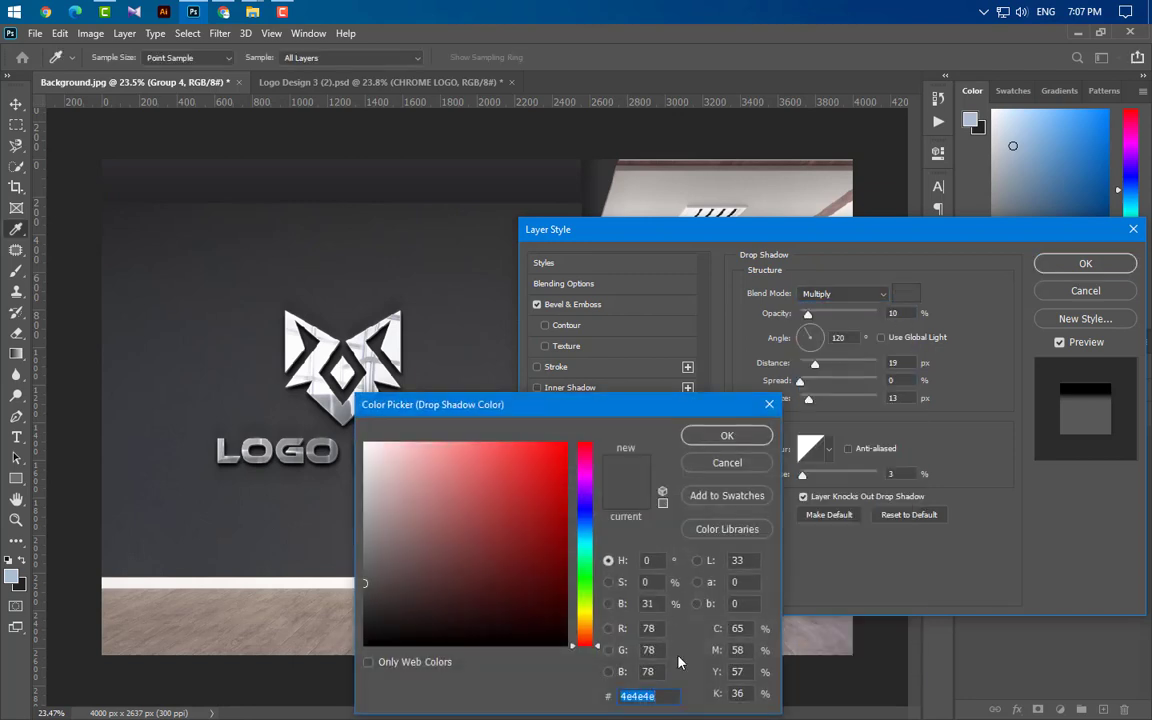
left_click(727, 436)
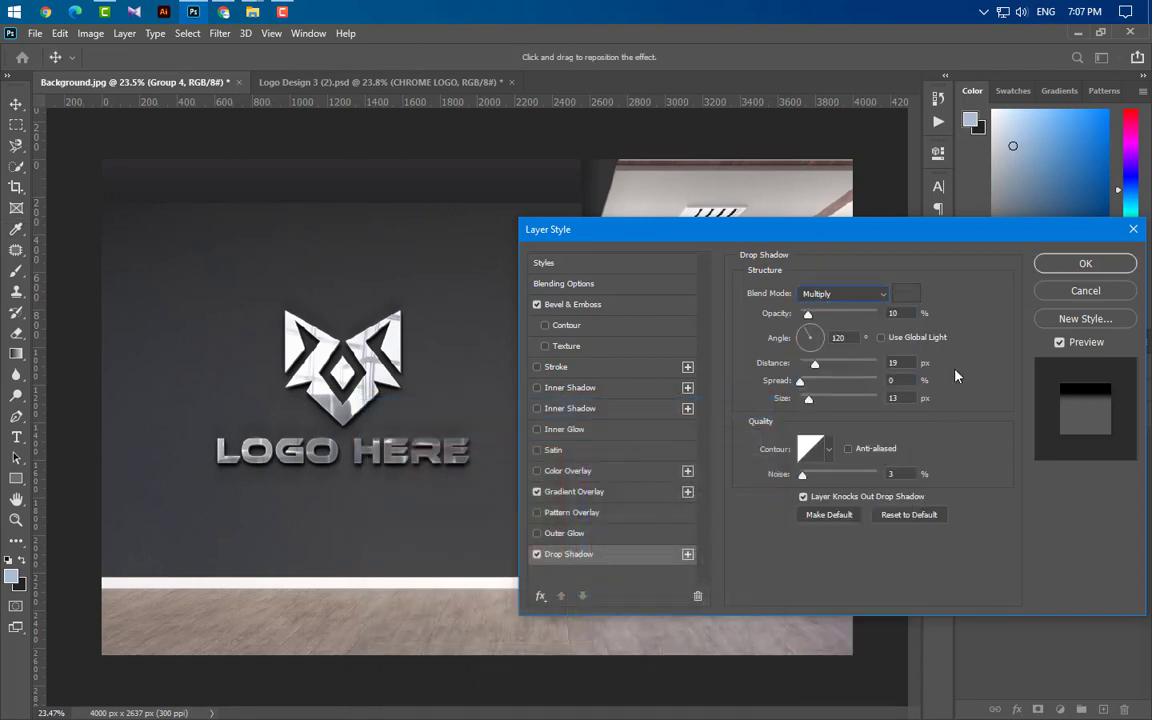
key("Tab")
key("Tab")
left_click(1090, 263)
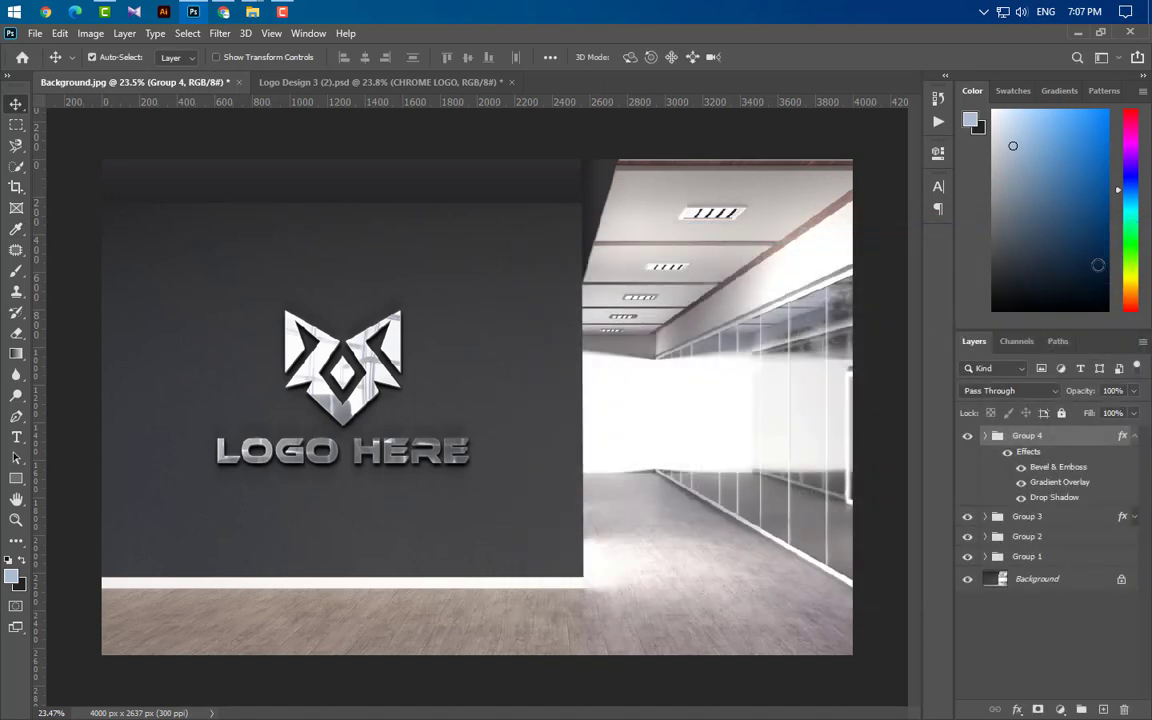
left_click(1134, 437)
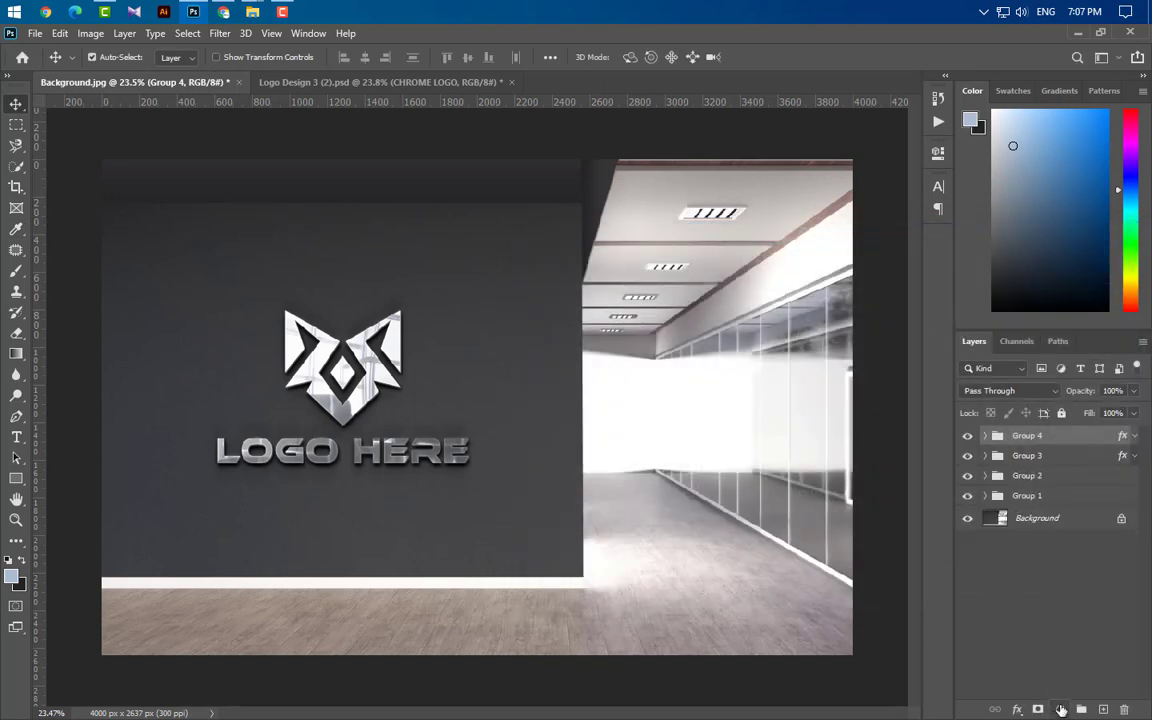
- Add a Curves adjustment above Group 4 and shift its RGB black point slightly inward to deepen the shadows
left_click(1060, 709)
left_click(990, 456)
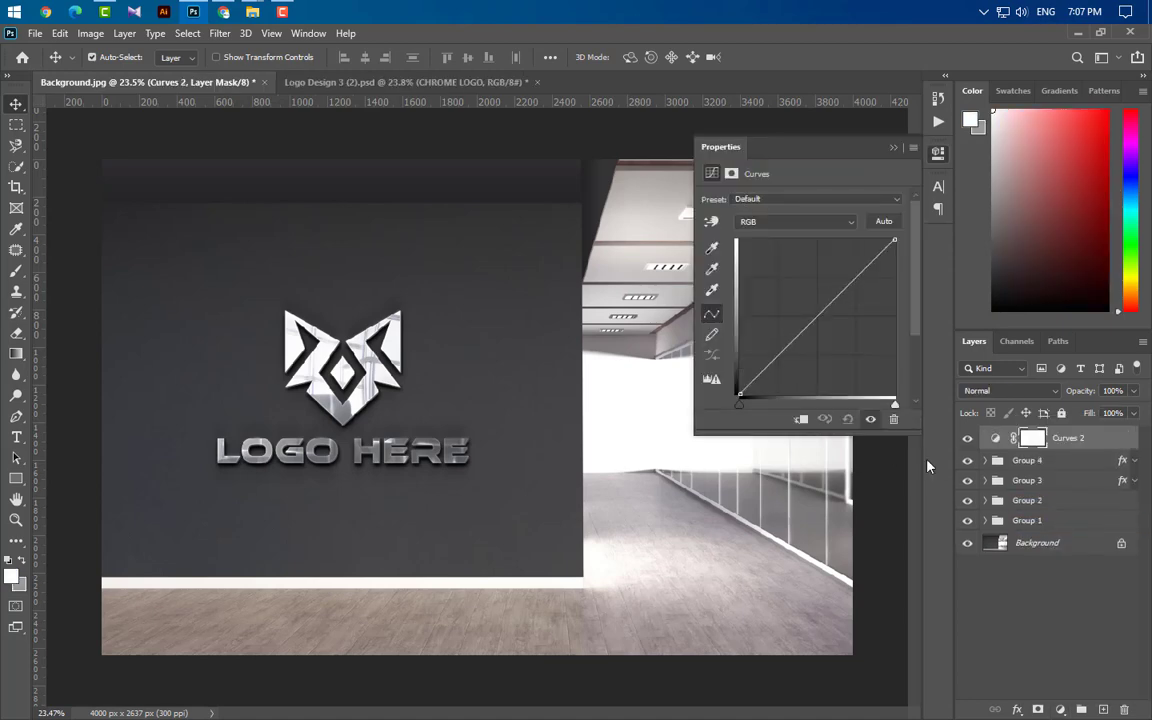
left_click_drag(740, 404, 745, 404)
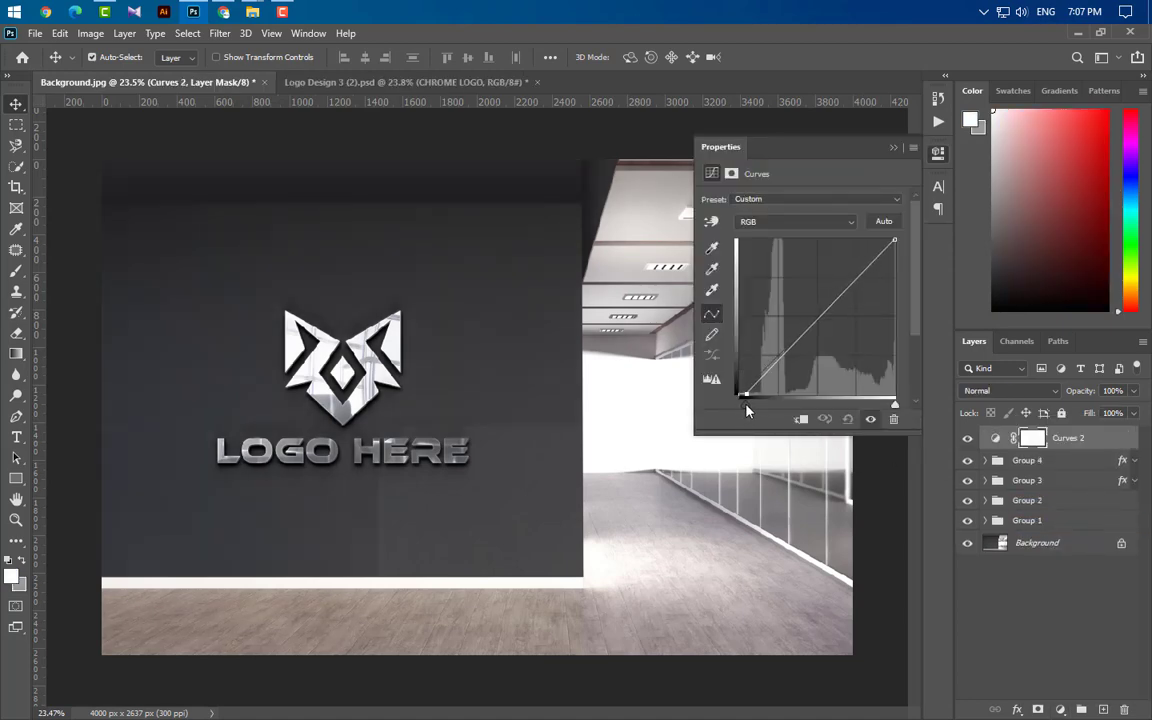
- Shift the black point of the Curves 2 Red channel slightly inward to reduce red in the shadows
left_click(795, 221)
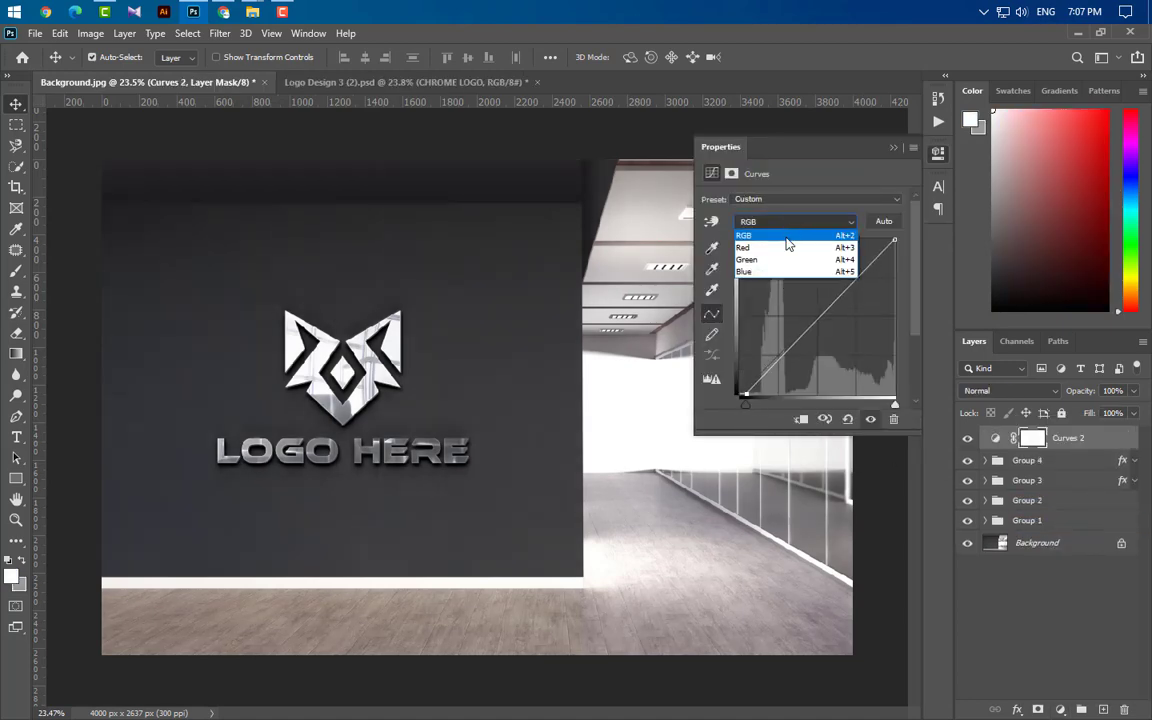
left_click(784, 247)
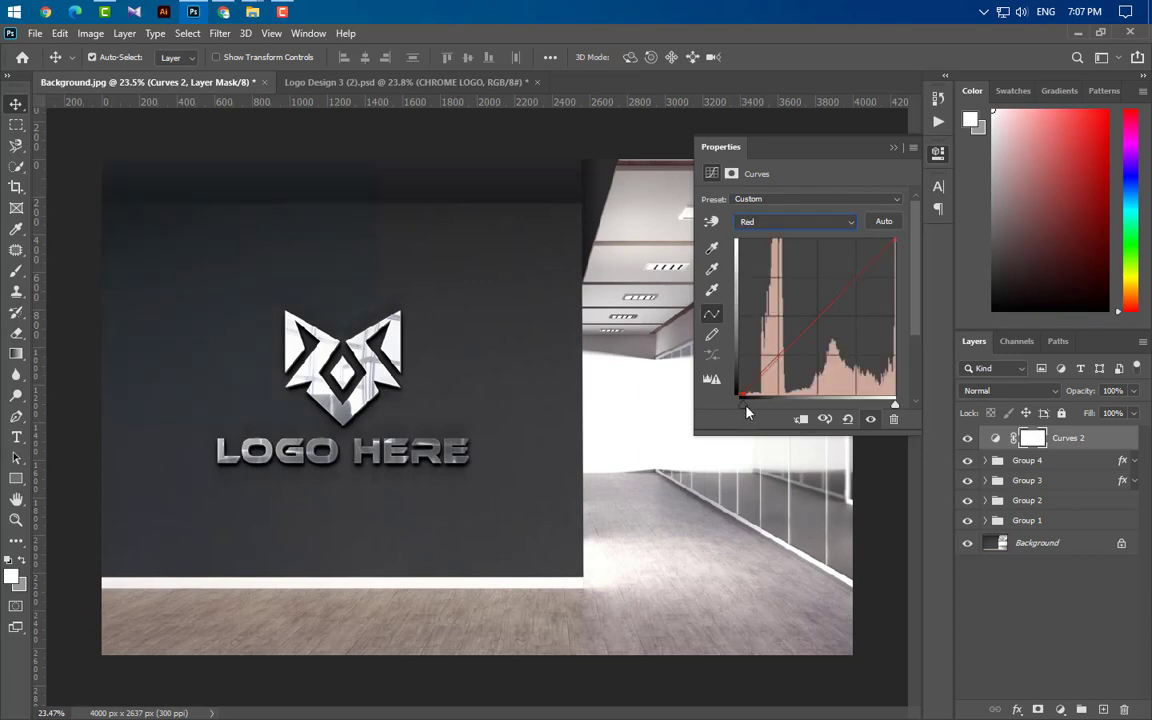
left_click_drag(739, 404, 750, 413)
- Shift the white point of the Curves 2 Blue channel slightly inward to add blue to the highlights, and close the adjustment's properties
left_click(797, 222)
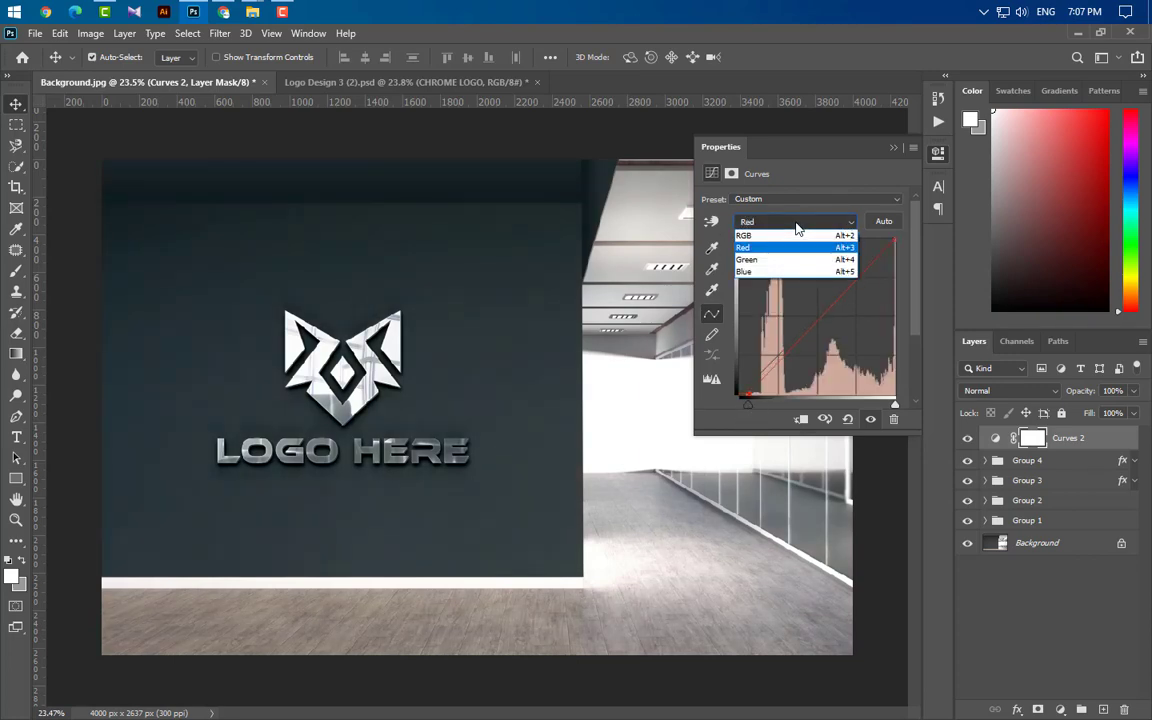
left_click(782, 274)
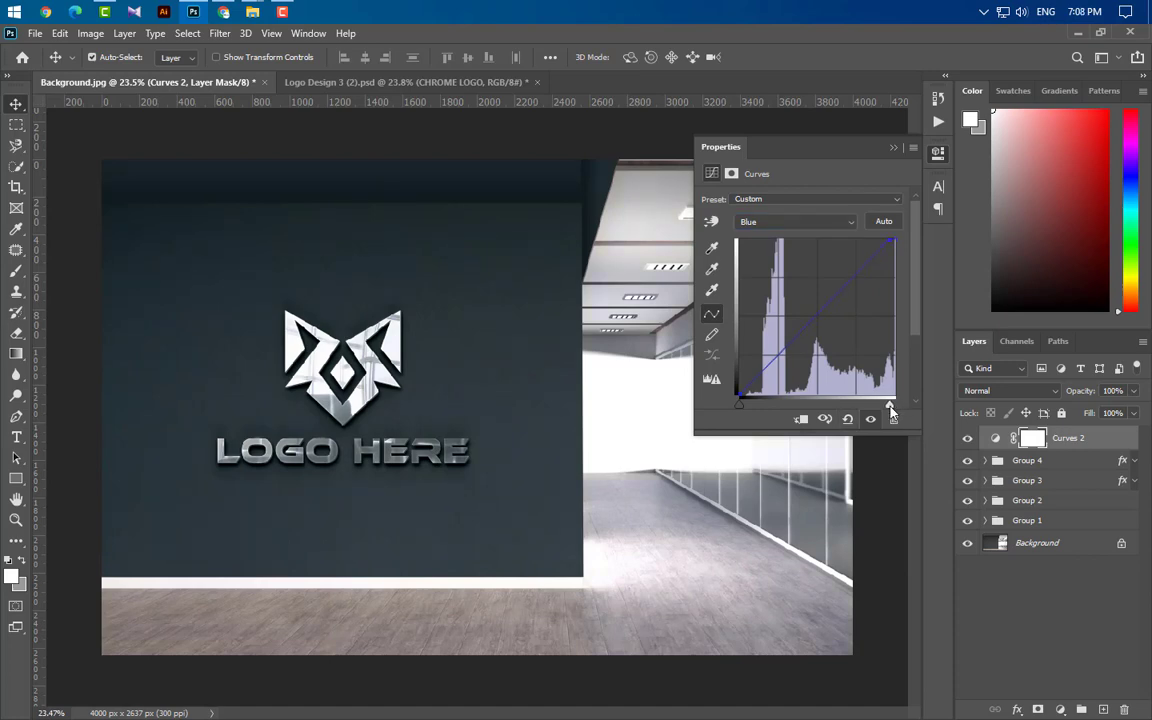
left_click(894, 149)
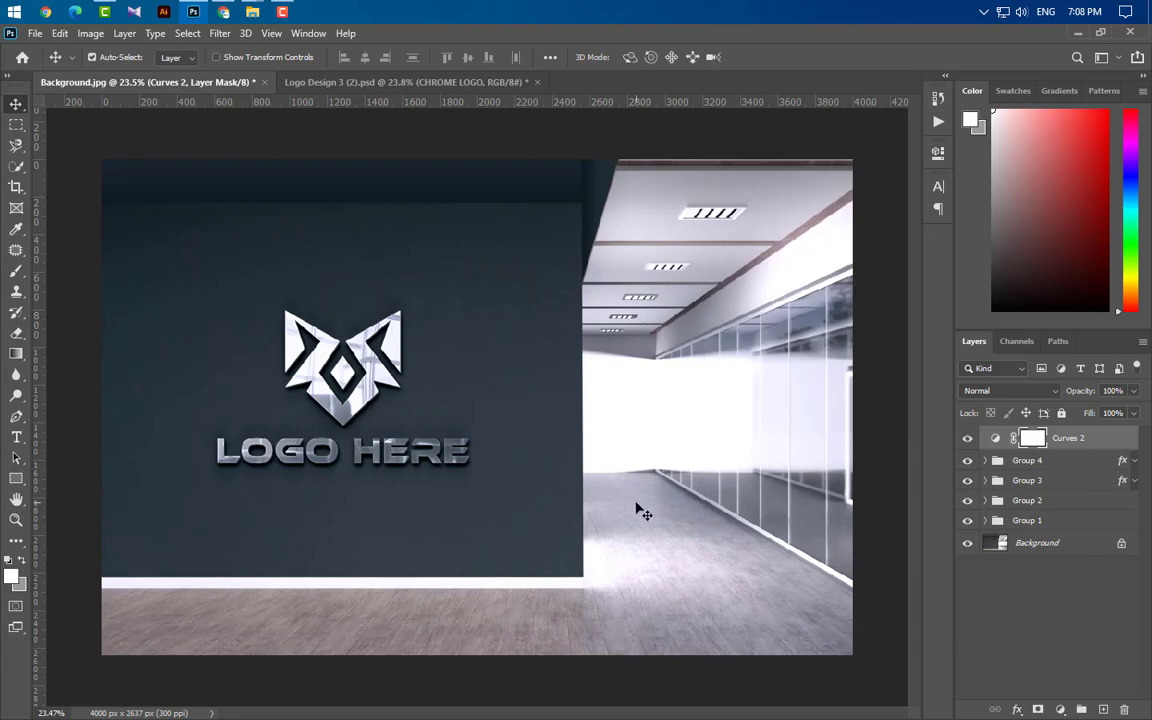
- Duplicate the Graphicsfamily copy 10 smart object inside Group 4 and move the duplicate above Curves 2
left_click(985, 460)
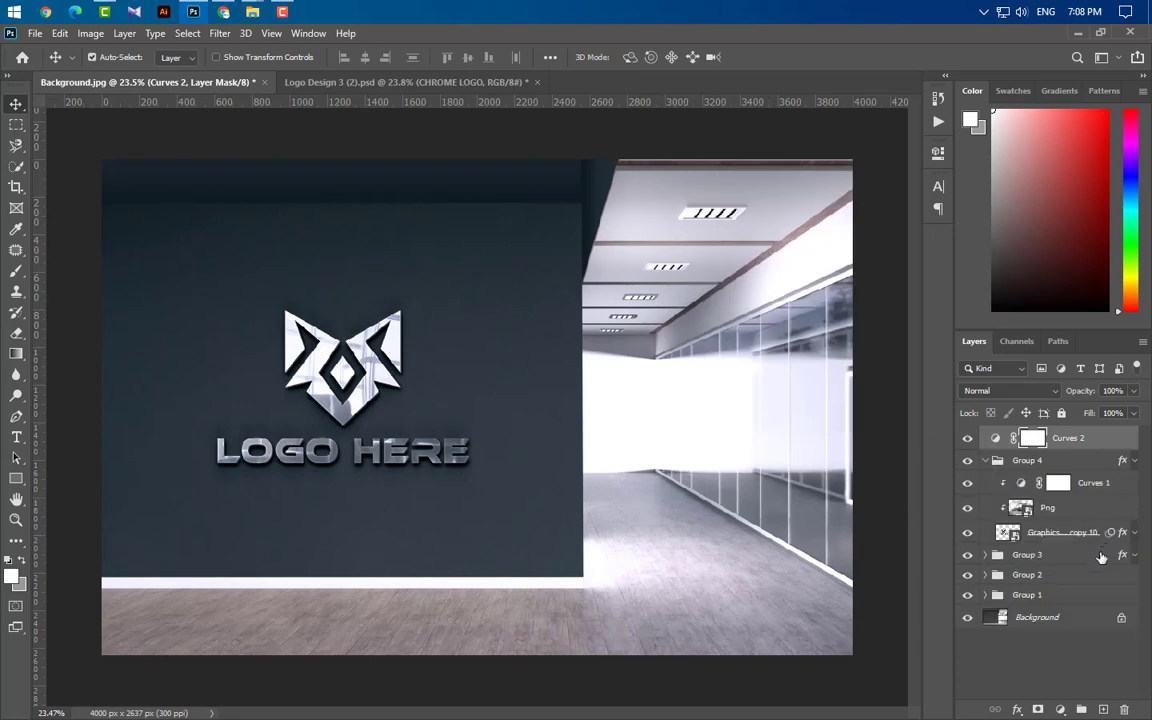
left_click(1085, 540)
left_click_drag(1091, 537, 1103, 709)
left_click_drag(1092, 536, 1082, 430)
- Clip the Curves 1 and Png layers to the logo layer in Group 4 again and collapse the group
left_click(1092, 531)
left_click(1096, 512, "ctrl")
right_click(1110, 511)
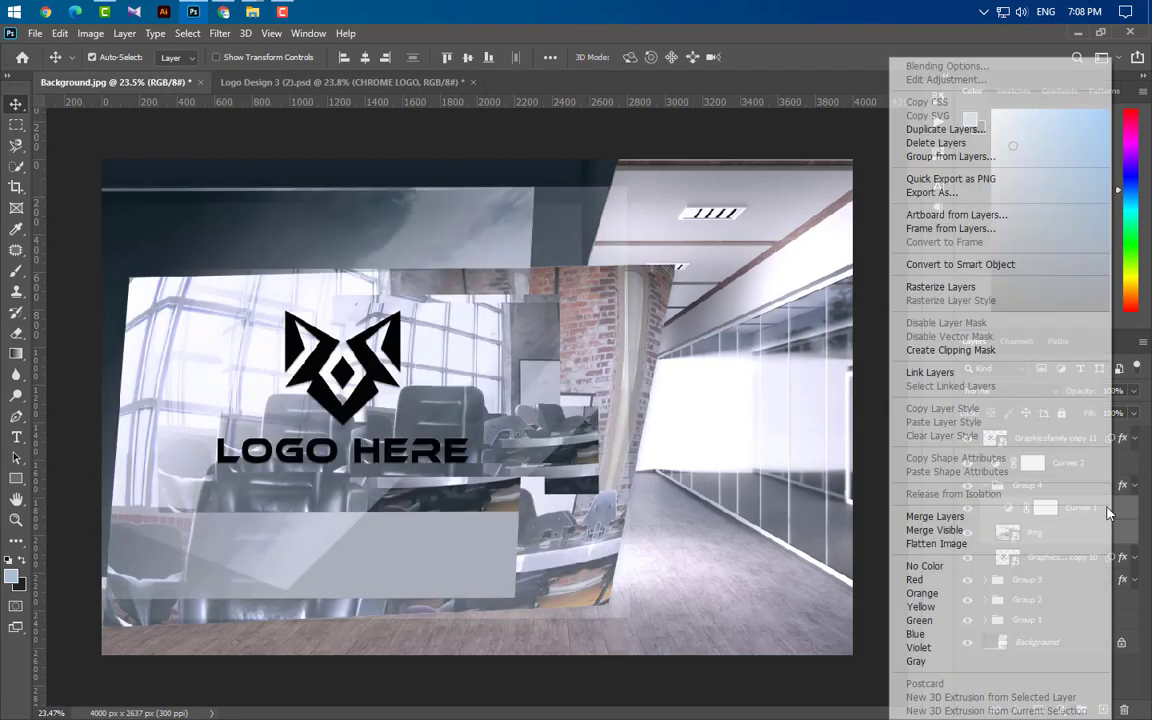
left_click(980, 351)
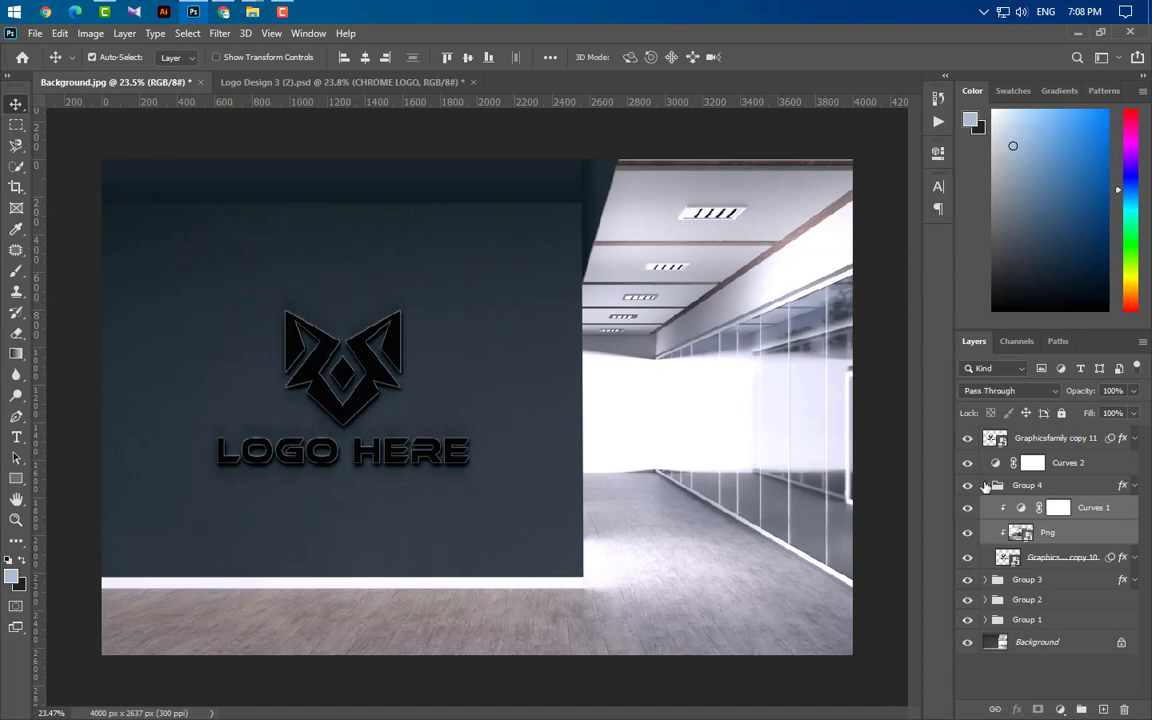
left_click(1085, 483)
left_click(1106, 468)
- Remove all layer effects and smart filters from the Graphicsfamily copy 11 layer
left_click(1133, 440)
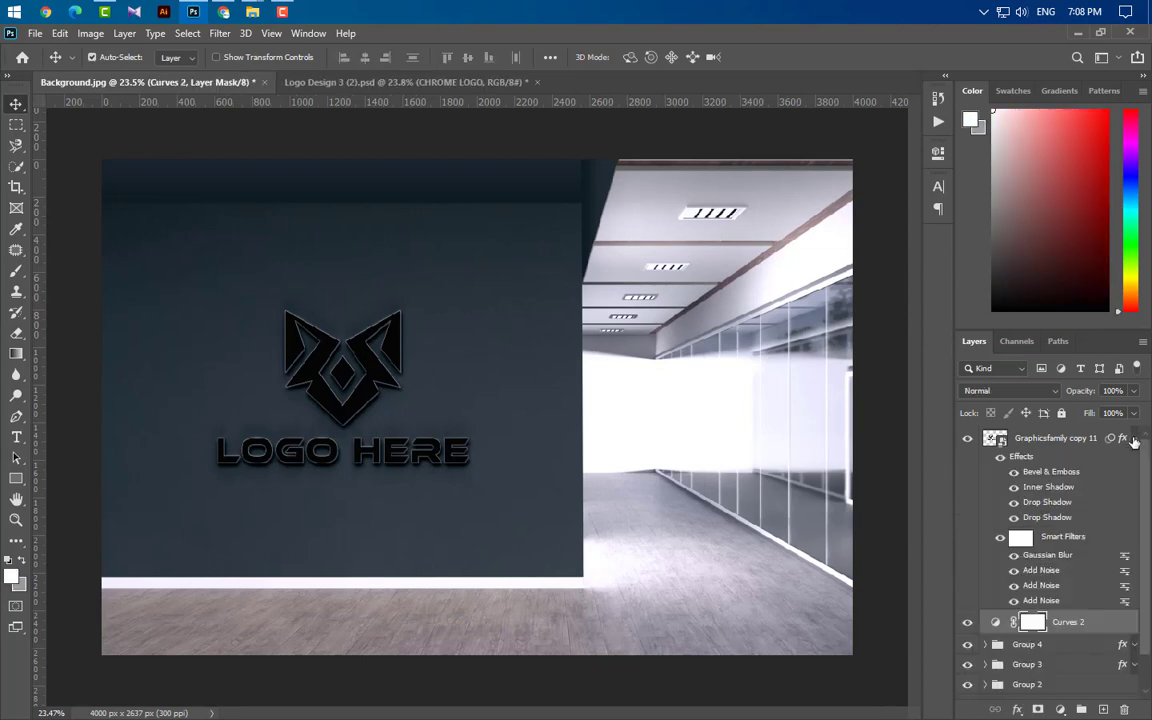
left_click(1134, 441)
left_click(1114, 447)
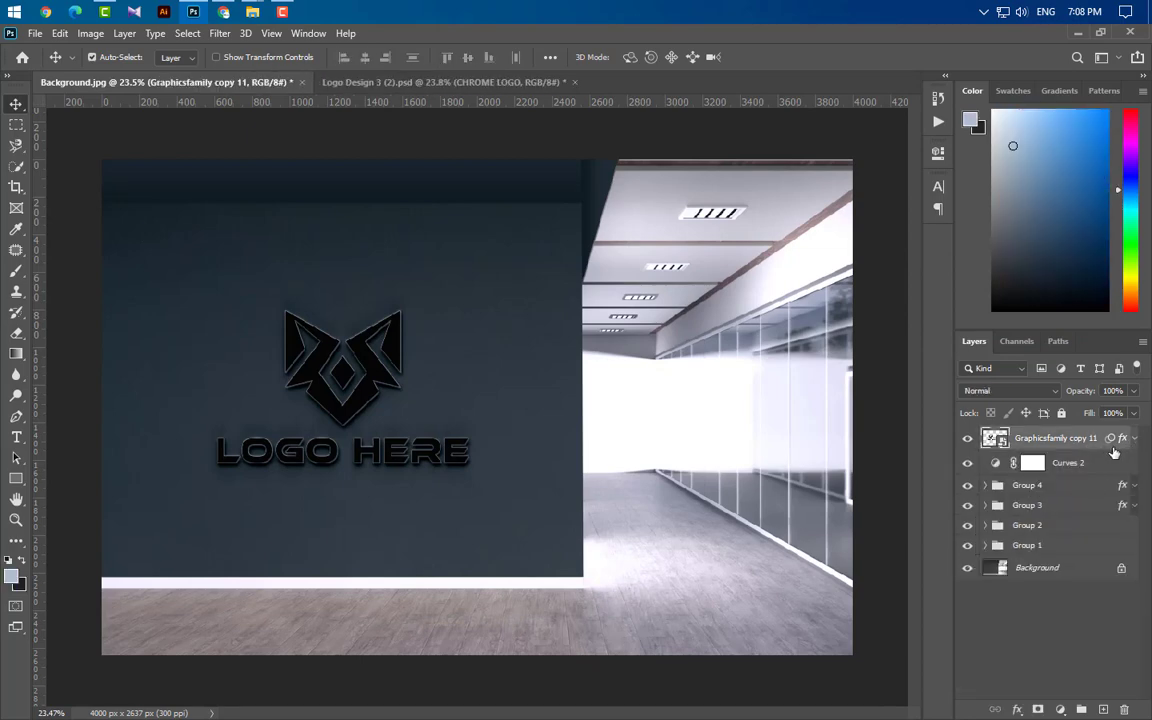
left_click_drag(1112, 440, 1124, 710)
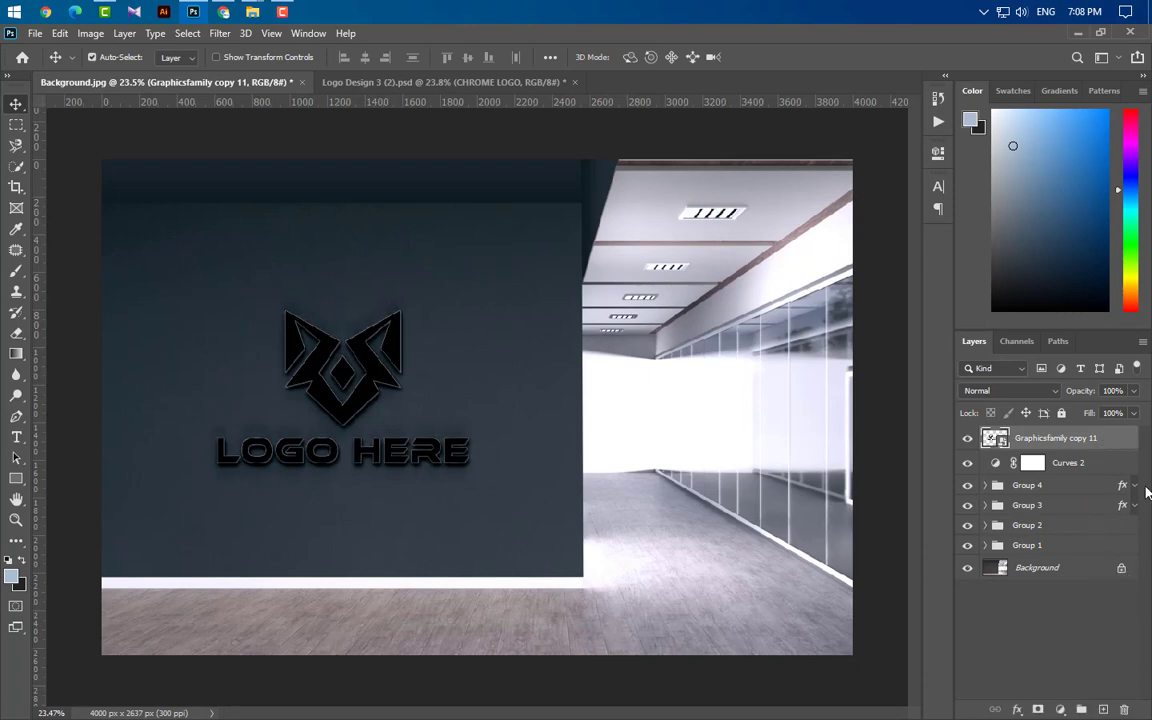
- Set both the opacity and the fill of the Graphicsfamily copy 11 layer to 0%
left_click(1135, 392)
left_click_drag(1135, 414, 1058, 412)
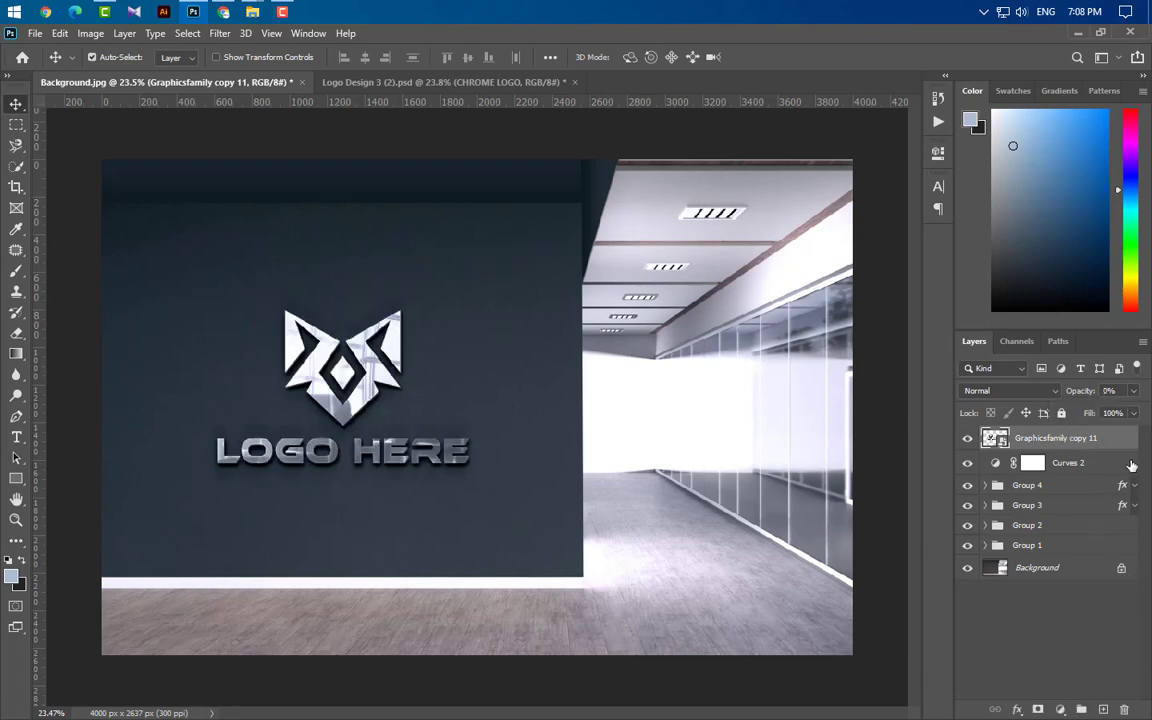
left_click_drag(1136, 418, 897, 437)
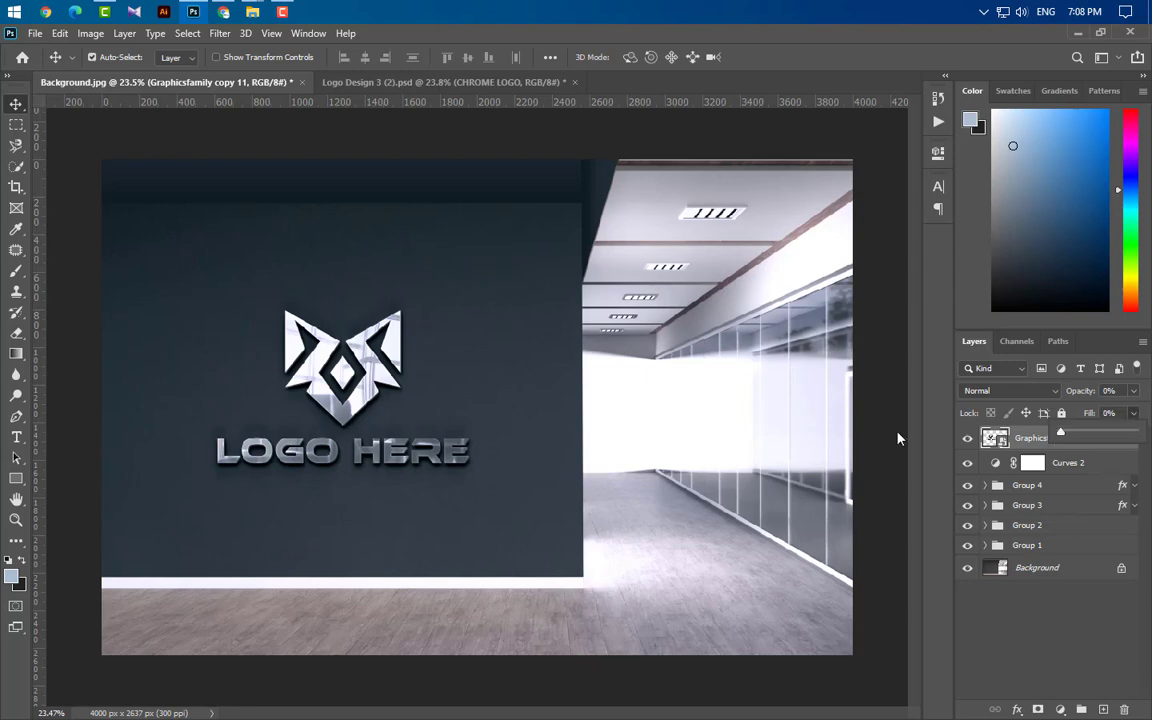
- Open the smart object contents of Graphicsfamily copy 11 and place the Logo PNG file, scaled up slightly over the old logo
left_click(1020, 447)
double_click(1001, 441)
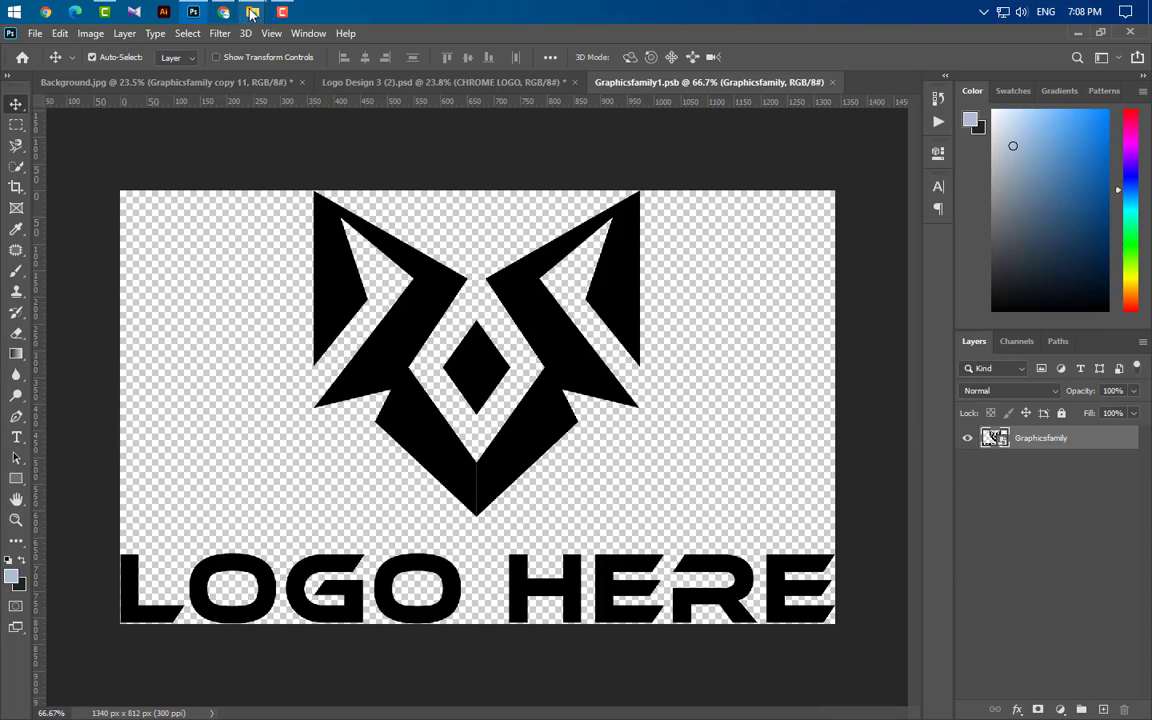
mouse_move(252, 11)
left_click(312, 101)
left_click_drag(178, 150, 478, 514)
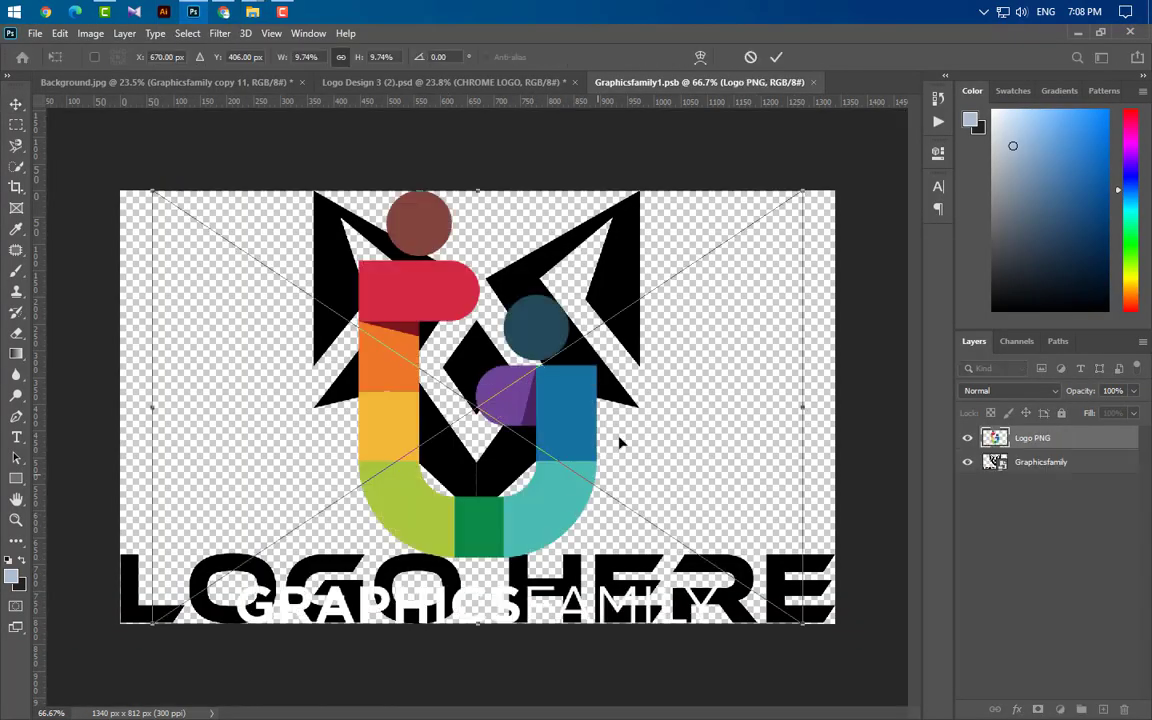
left_click_drag(480, 188, 445, 160)
left_click_drag(460, 284, 513, 333)
left_click(776, 57)
- Enlarge the smart object's canvas with the Crop tool to about 1462 x 974 px so the new logo fits
key("c")
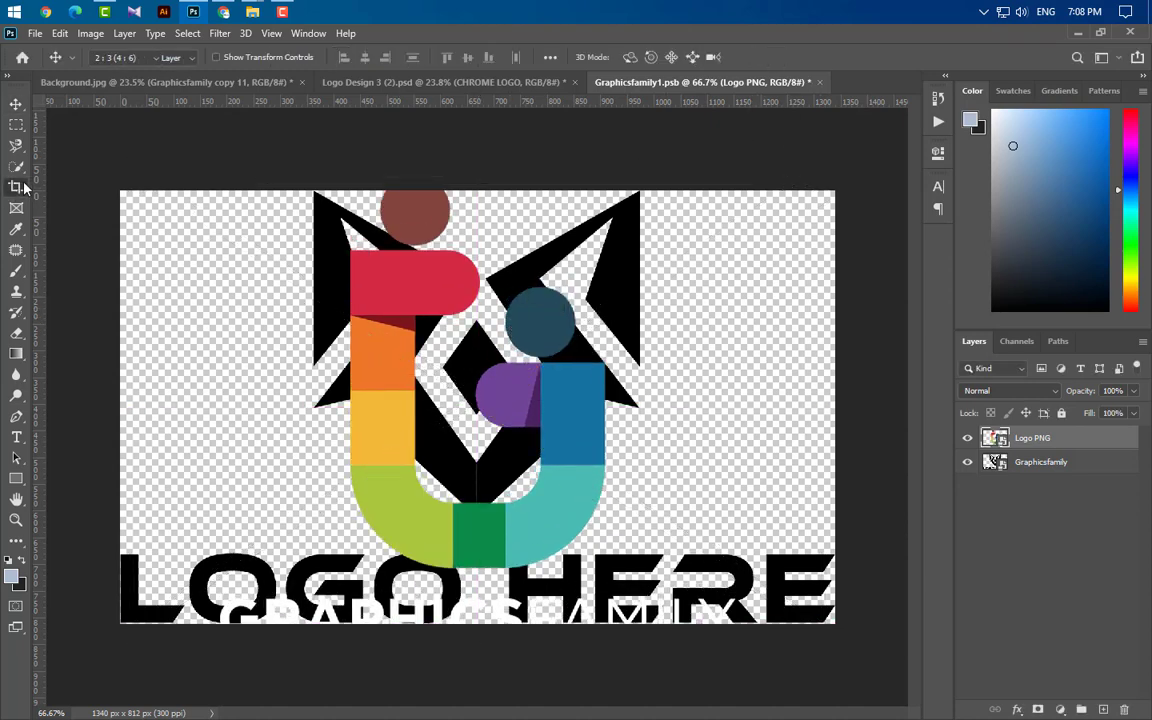
left_click_drag(480, 191, 482, 169)
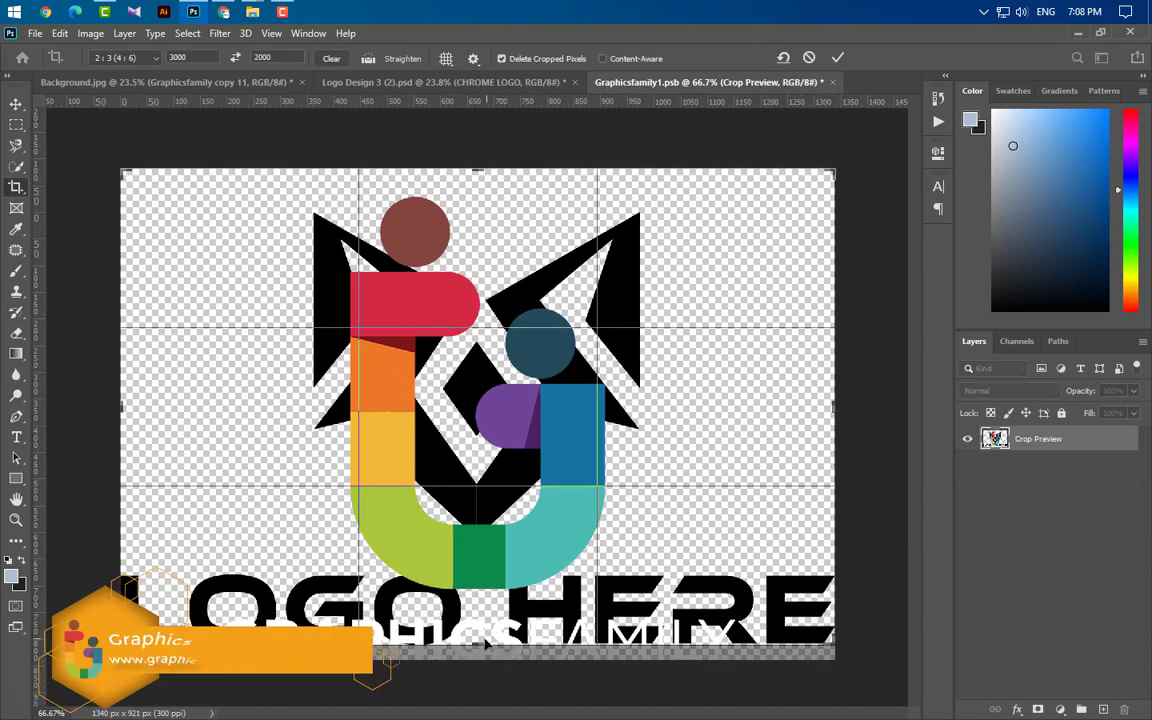
left_click_drag(479, 643, 478, 668)
left_click(839, 57)
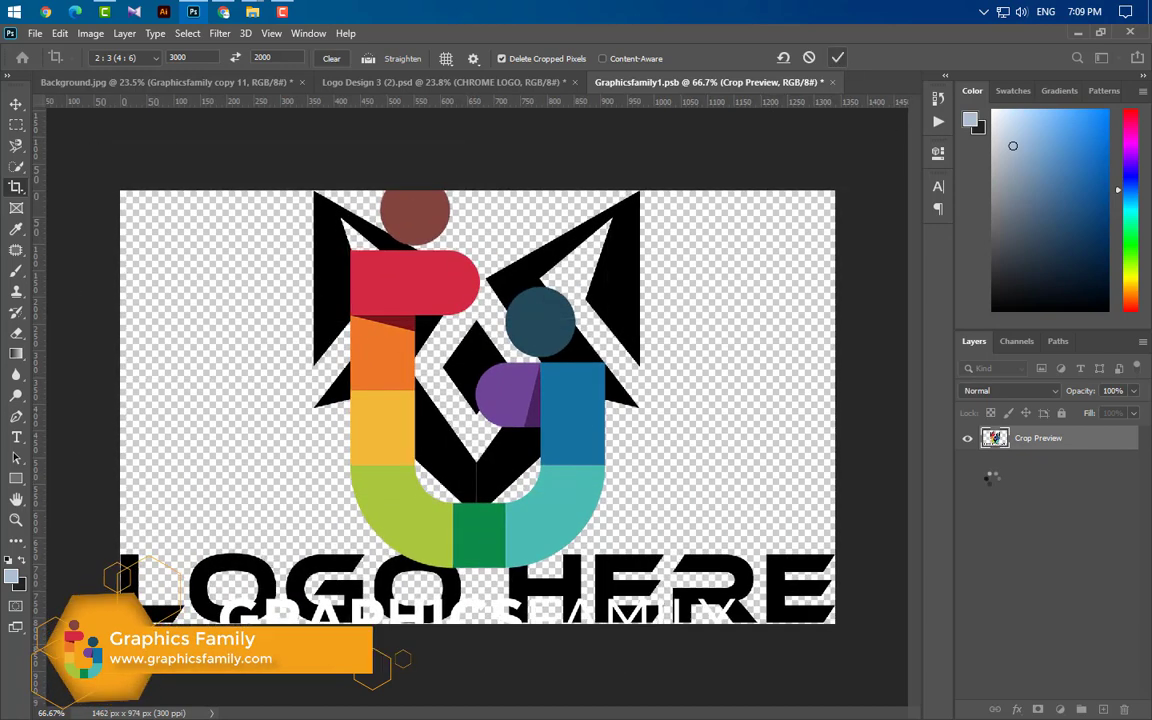
- Hide the old Graphicsfamily logo layer, save and close the smart object, and return to the Move tool in the mockup
left_click(967, 463)
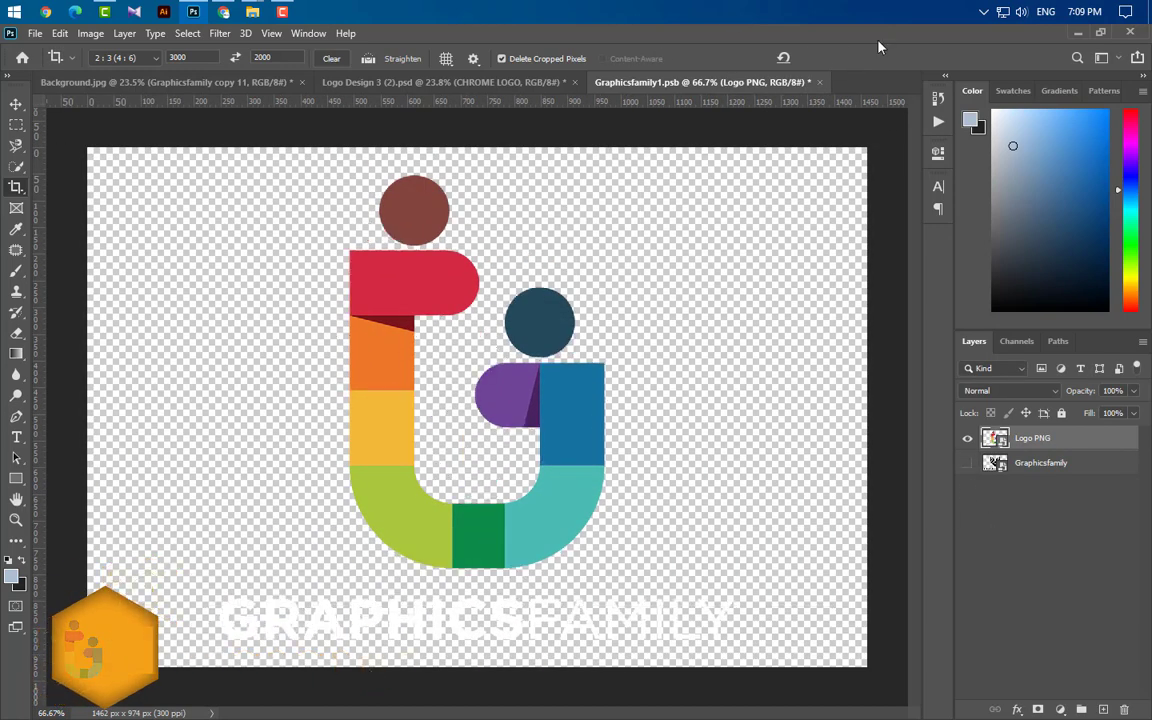
left_click(819, 82)
left_click(499, 293)
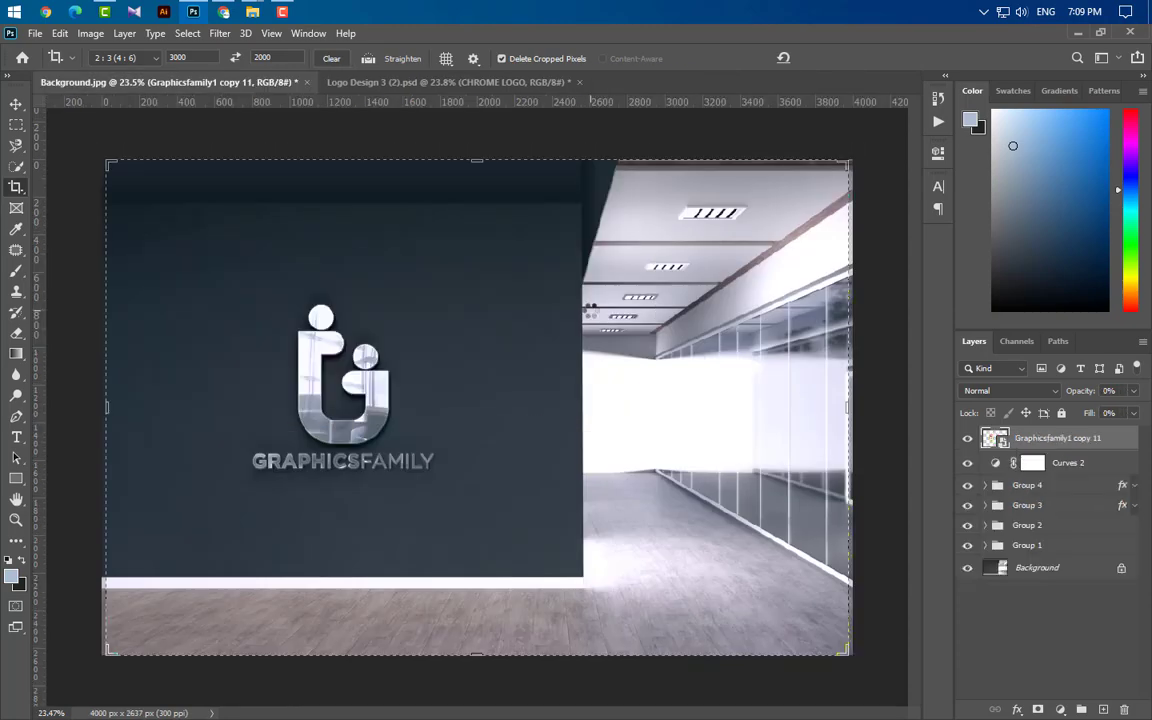
key("v")
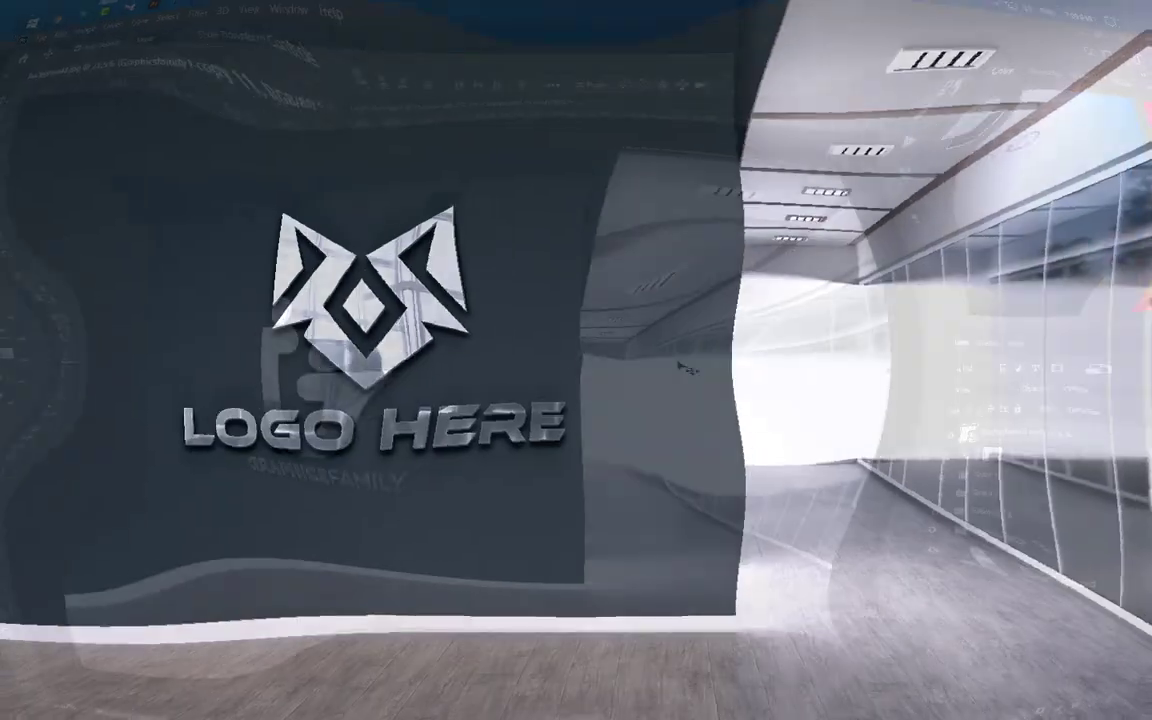